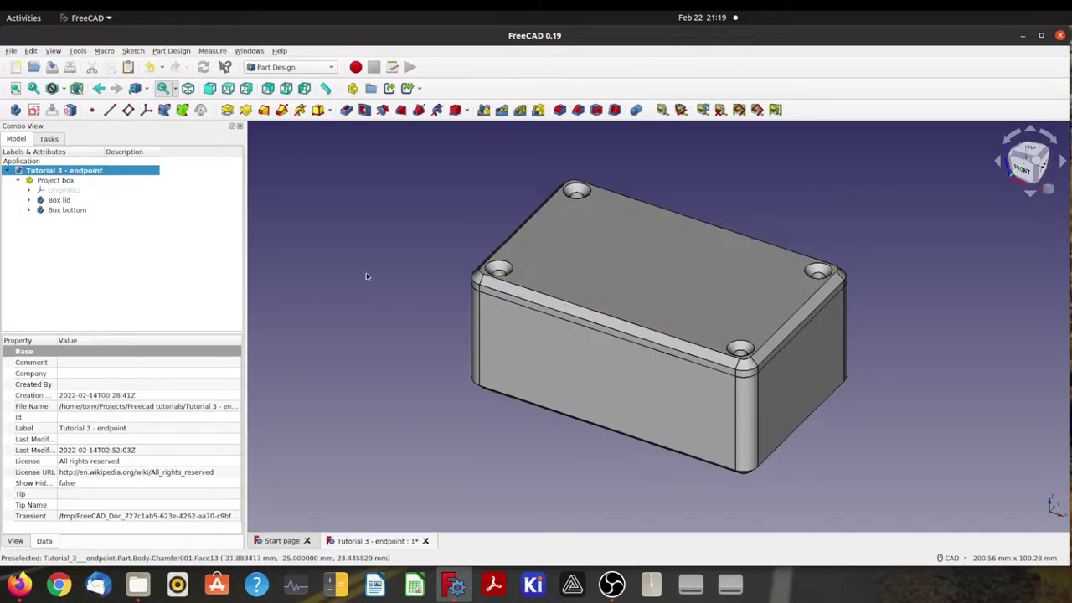
Set Project box as the active part and create the new empty body Body002 inside it
left_click(54, 181)
right_click(55, 181)
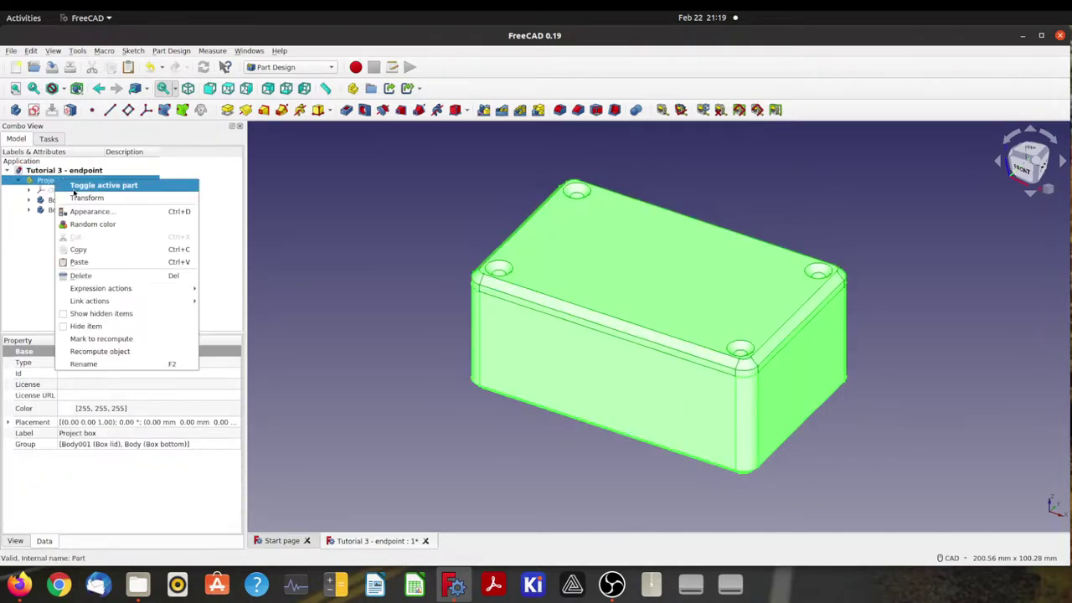
left_click(73, 186)
left_click(54, 171)
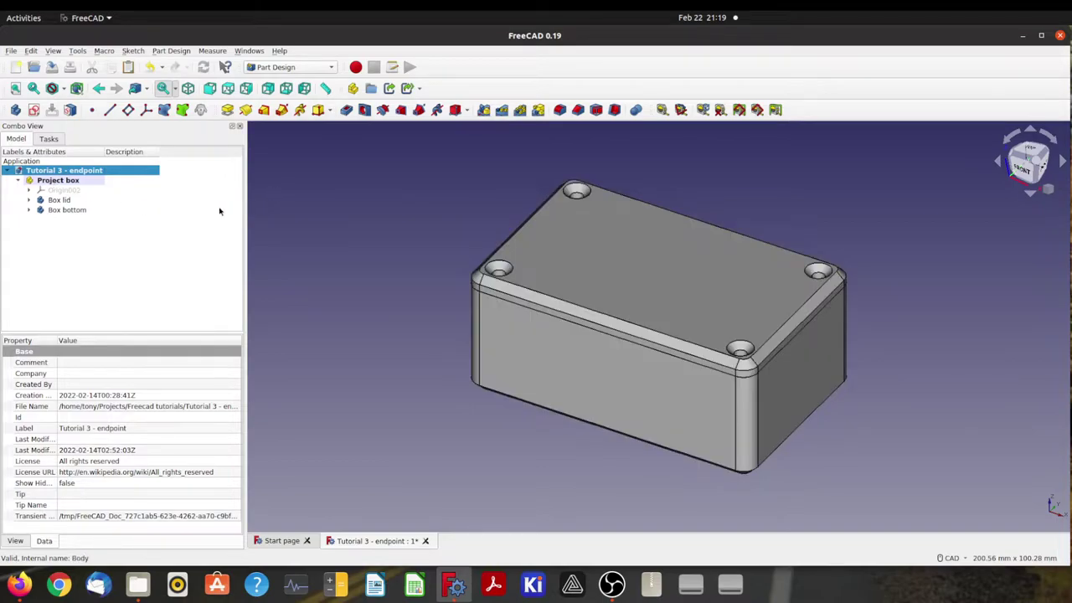
left_click(16, 111)
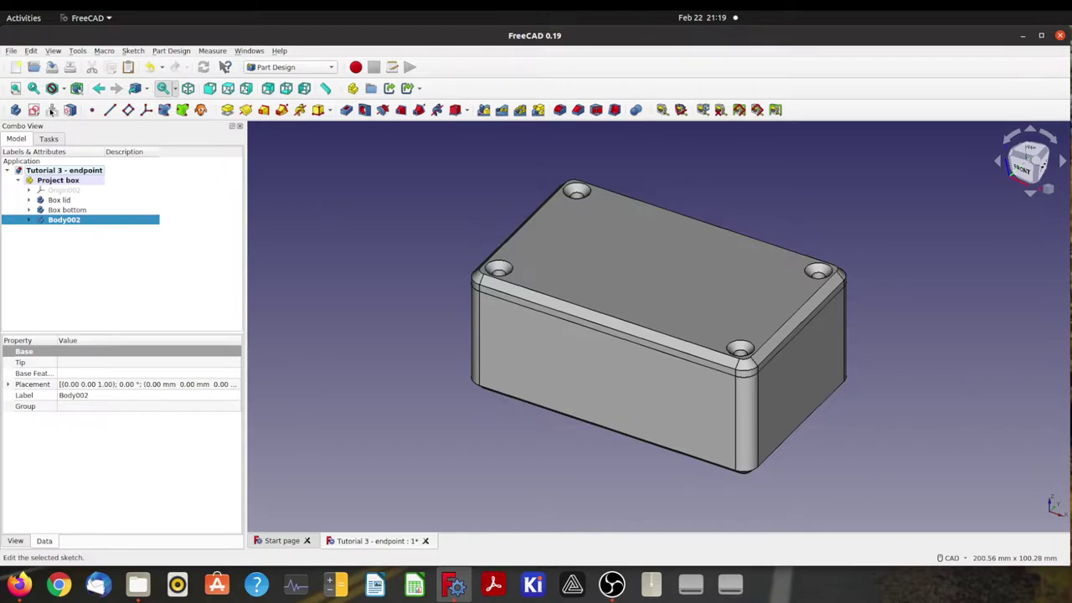
Create a new sketch in Body002 attached to the XZ_Plane003 base plane
left_click(33, 110)
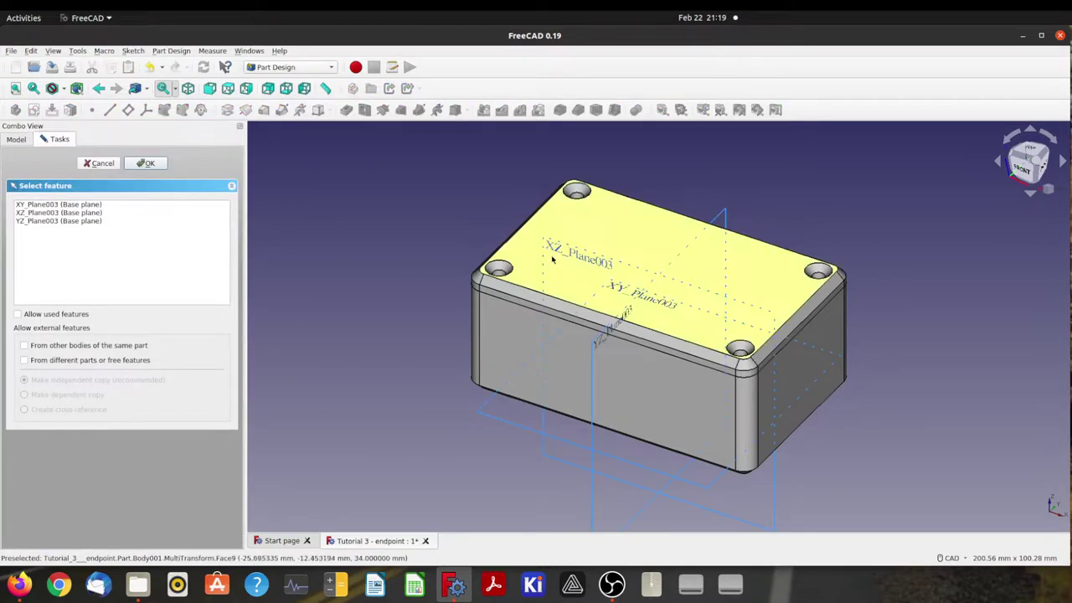
left_click(40, 213)
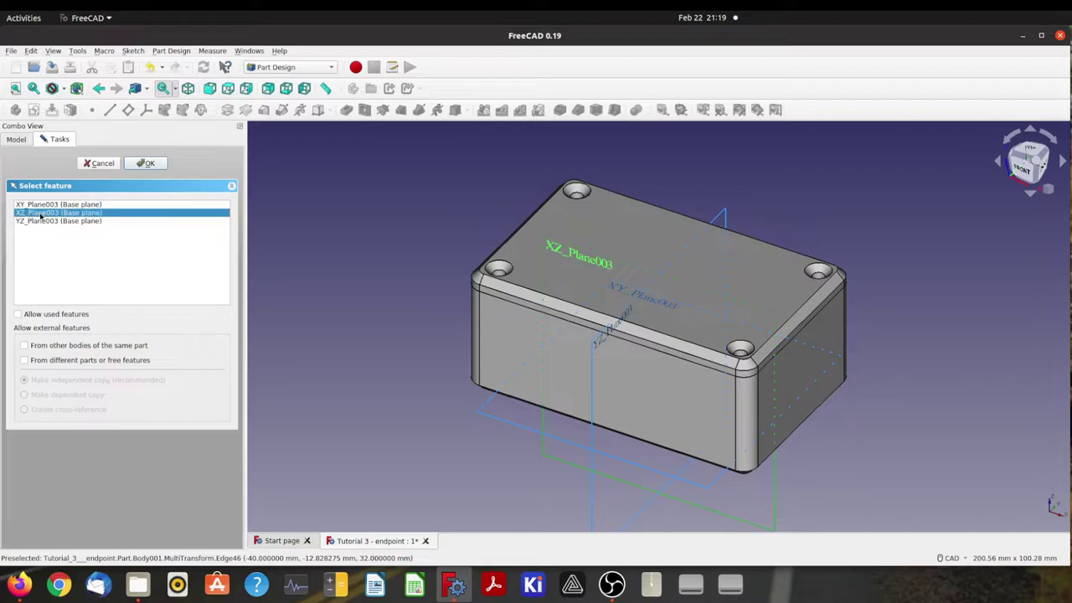
left_click(145, 164)
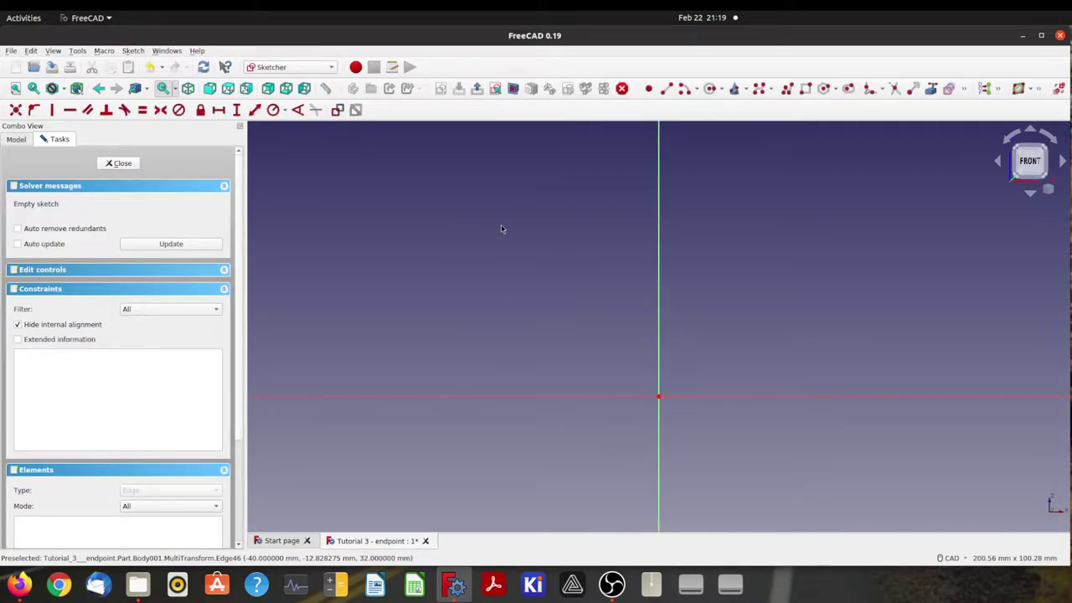
Draw a closed seven-segment polyline from the origin: axis, head, countersink slope, shank and bottom chamfer
left_click(785, 88)
left_click(659, 399)
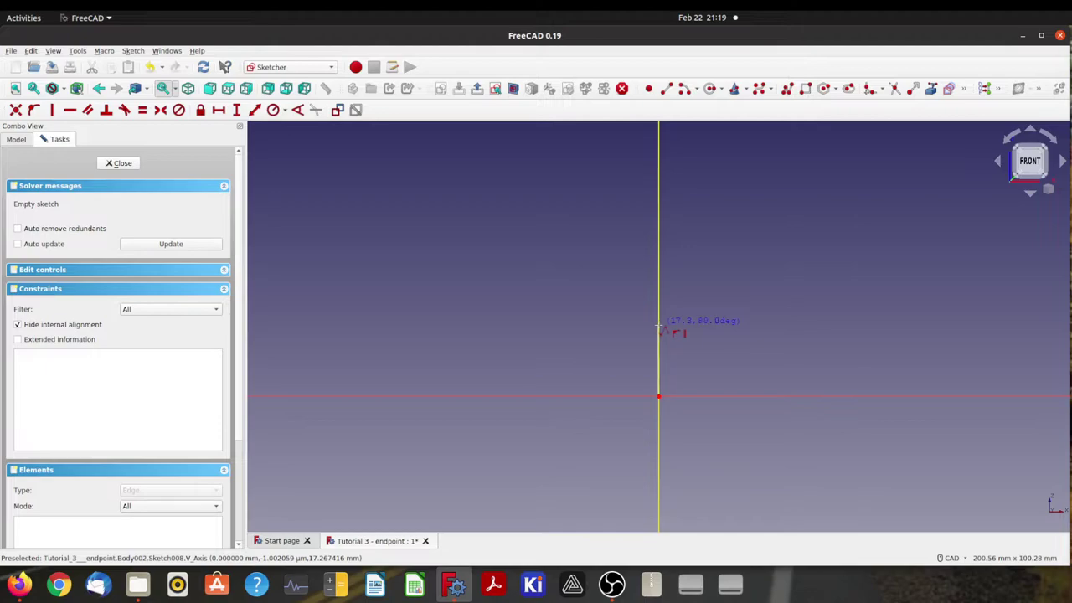
left_click(658, 325)
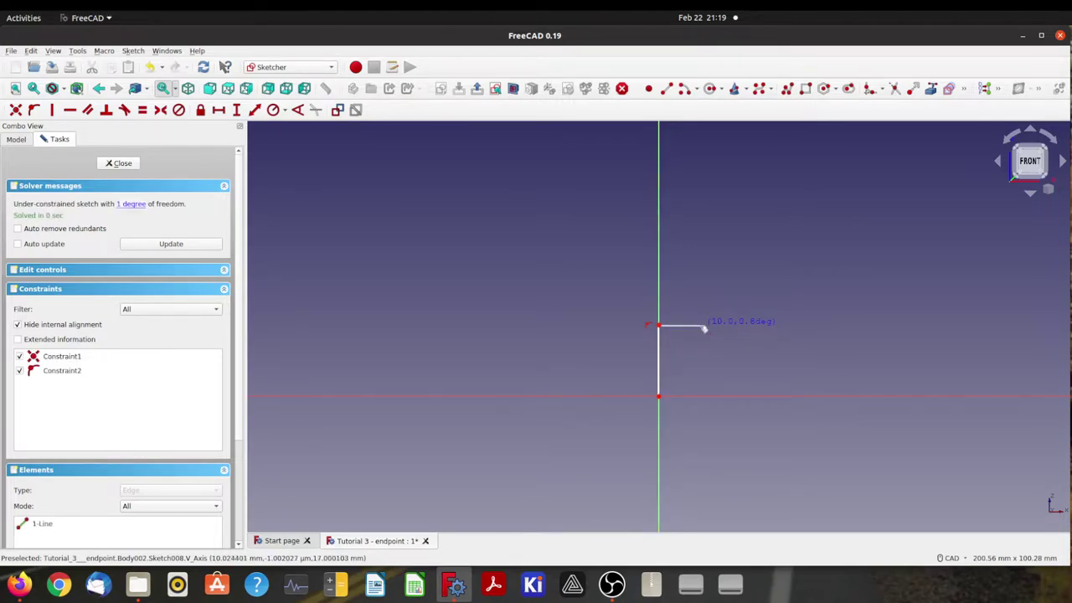
left_click(700, 325)
left_click(701, 335)
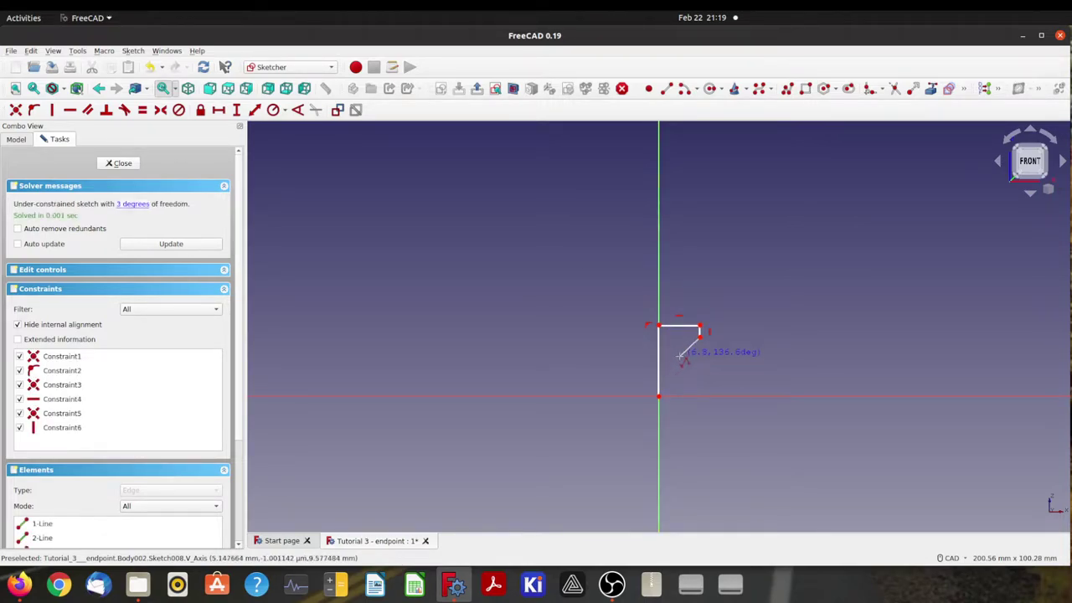
left_click(679, 356)
left_click(680, 389)
scroll(679, 389, "up", 4)
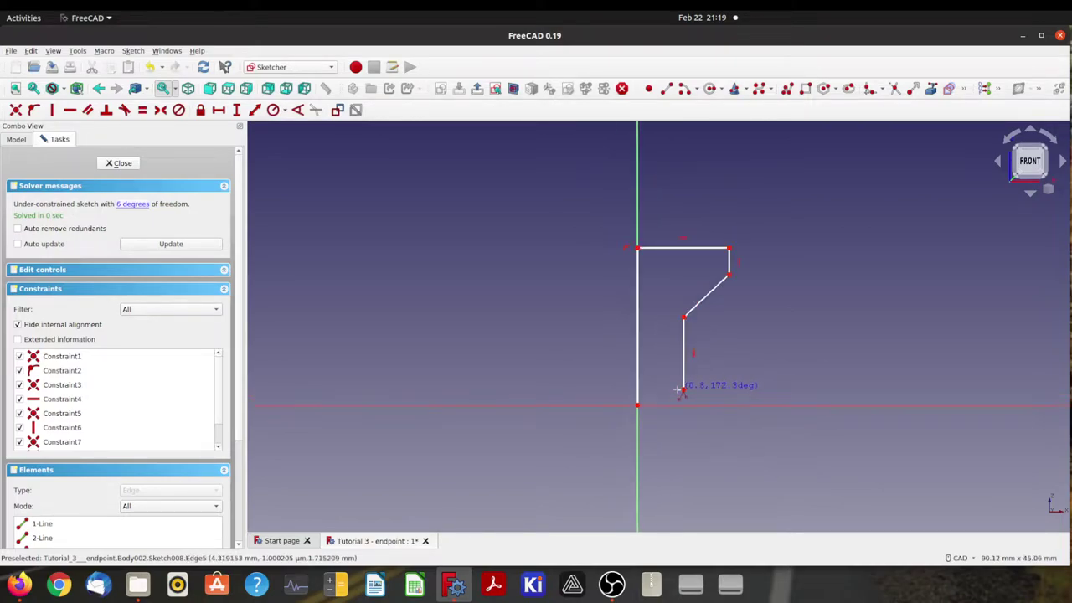
left_click(674, 406)
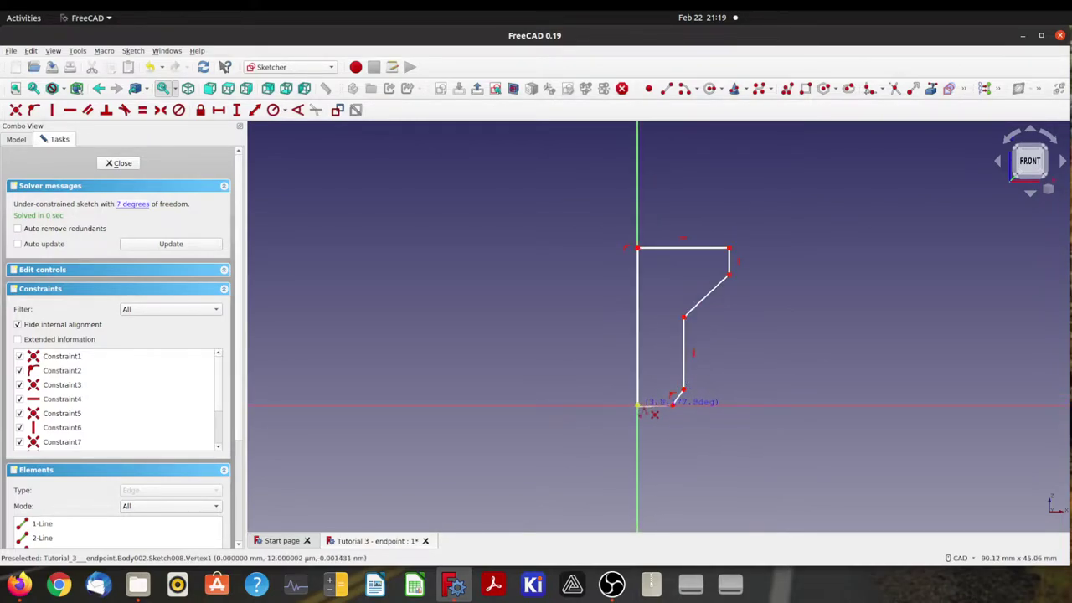
left_click(639, 406)
right_click(798, 364)
scroll(715, 406, "up", 2)
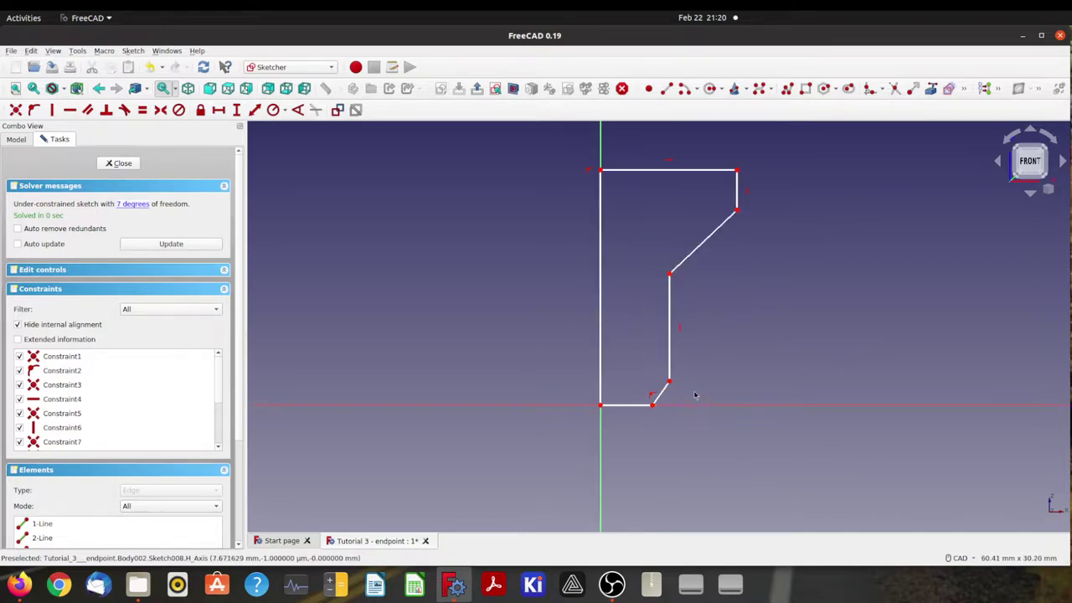
Constrain the shank's bottom corner 1.5 mm horizontally from the axis
left_click(670, 383)
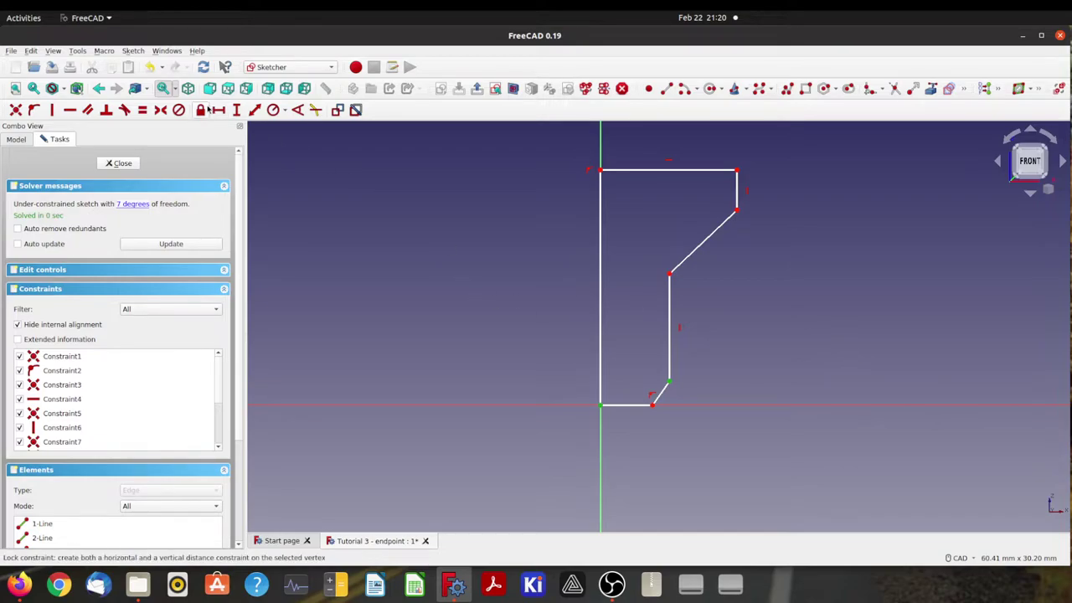
left_click(219, 110)
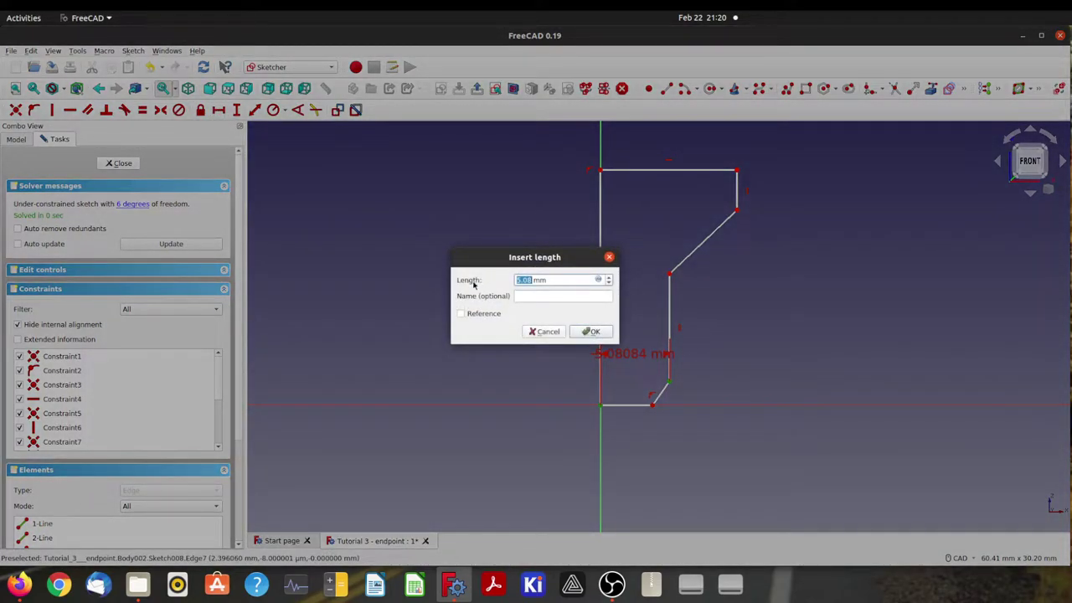
type("1.5")
key("Return")
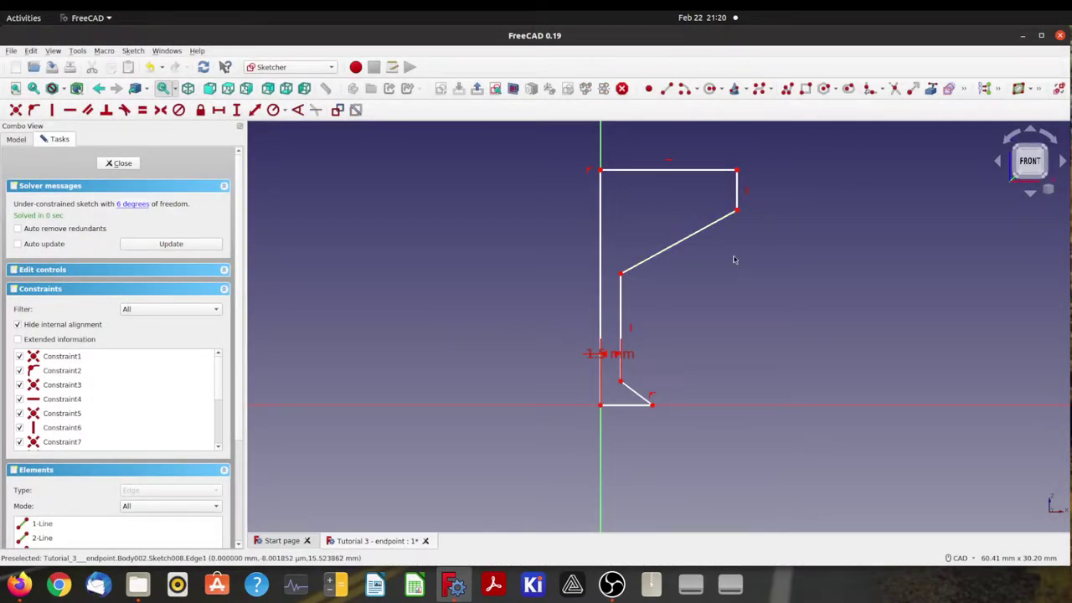
scroll(676, 407, "up", 5)
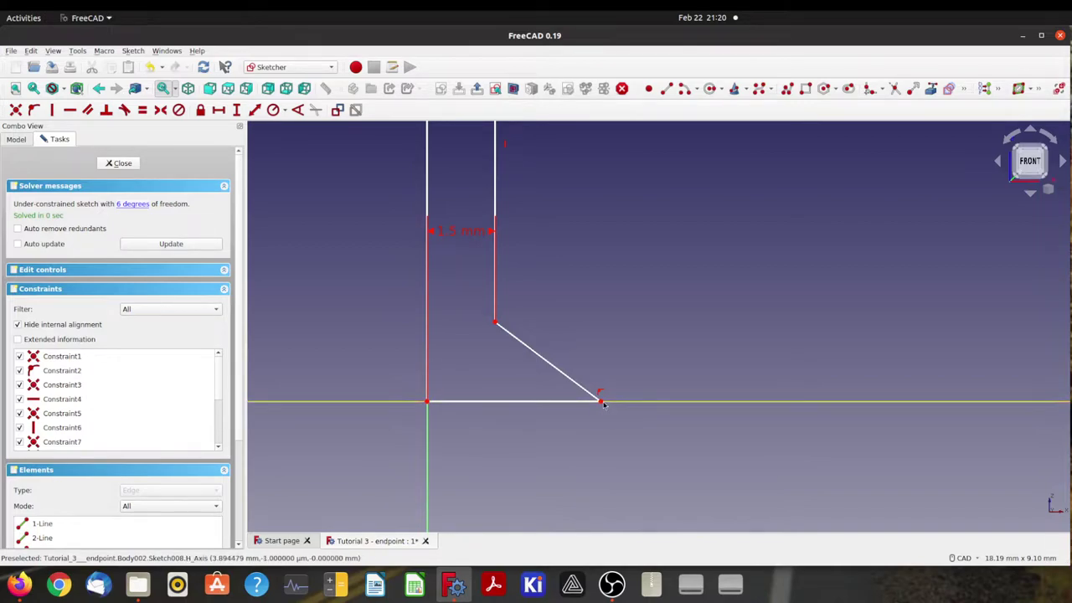
Reshape the bottom chamfer and give it a 0.5 mm vertical height
left_click_drag(601, 403, 472, 400)
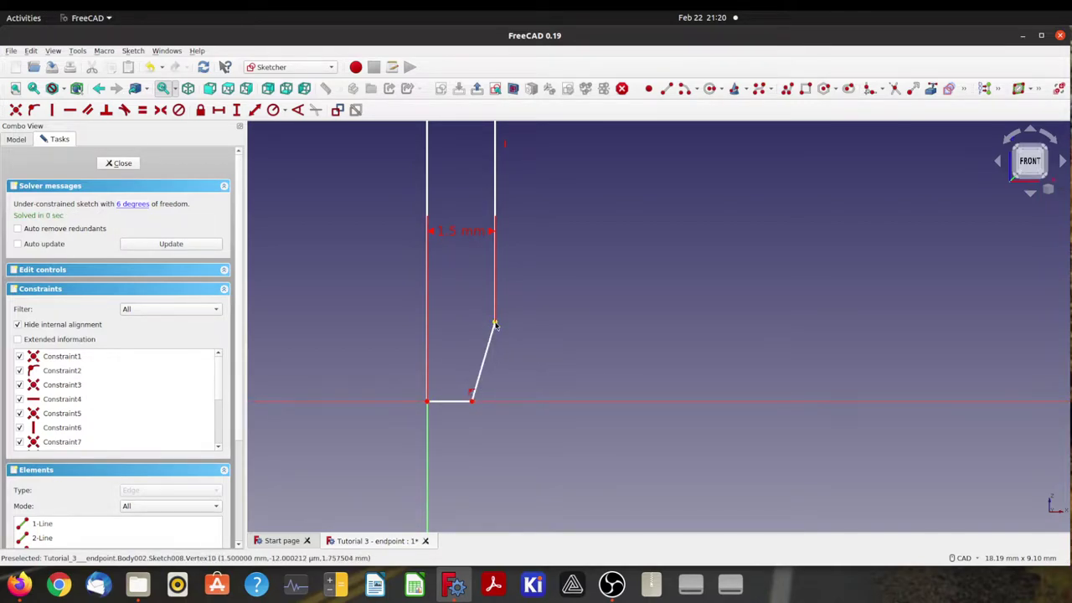
left_click_drag(495, 323, 500, 371)
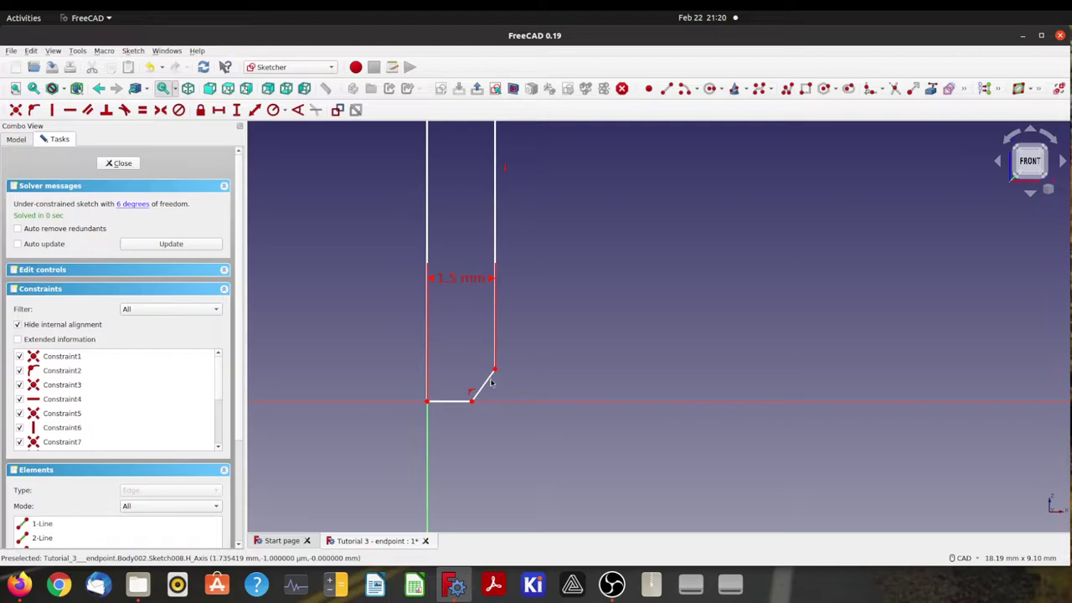
left_click(495, 370)
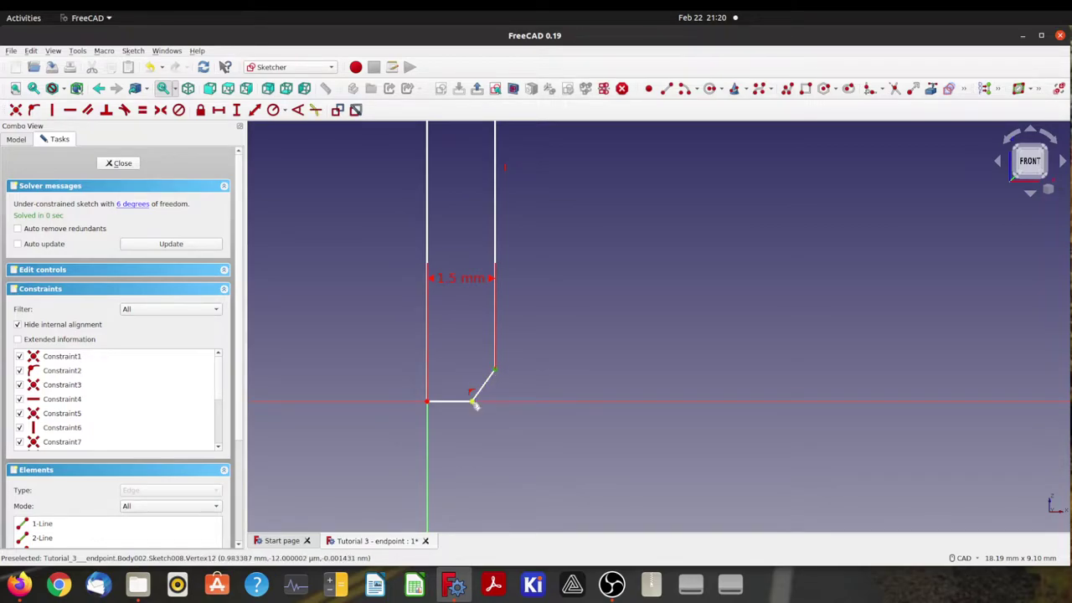
left_click(473, 403)
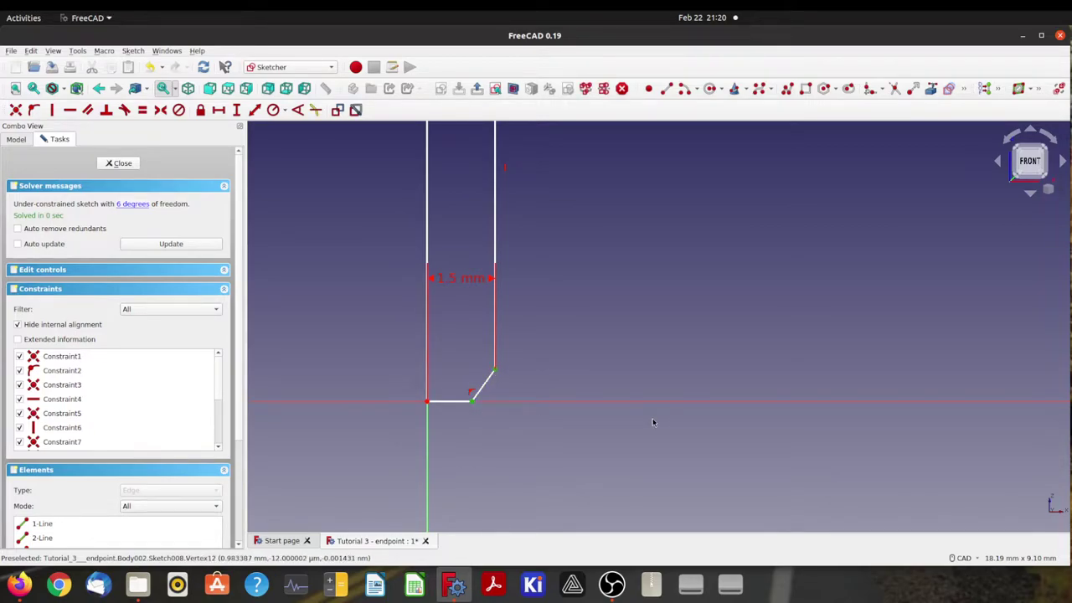
left_click(236, 110)
type("0")
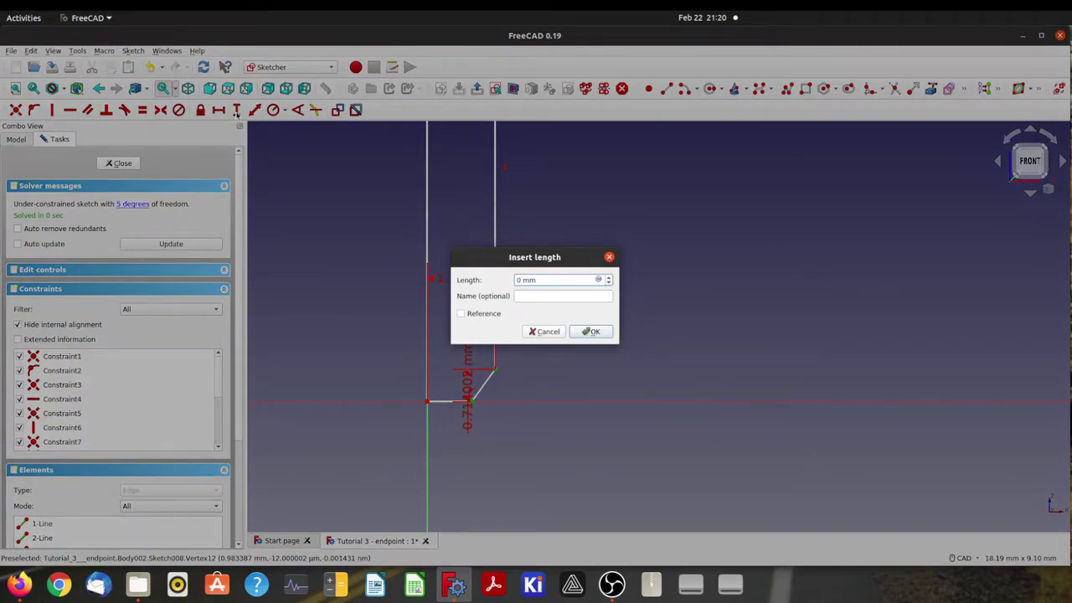
type(".5")
key("Return")
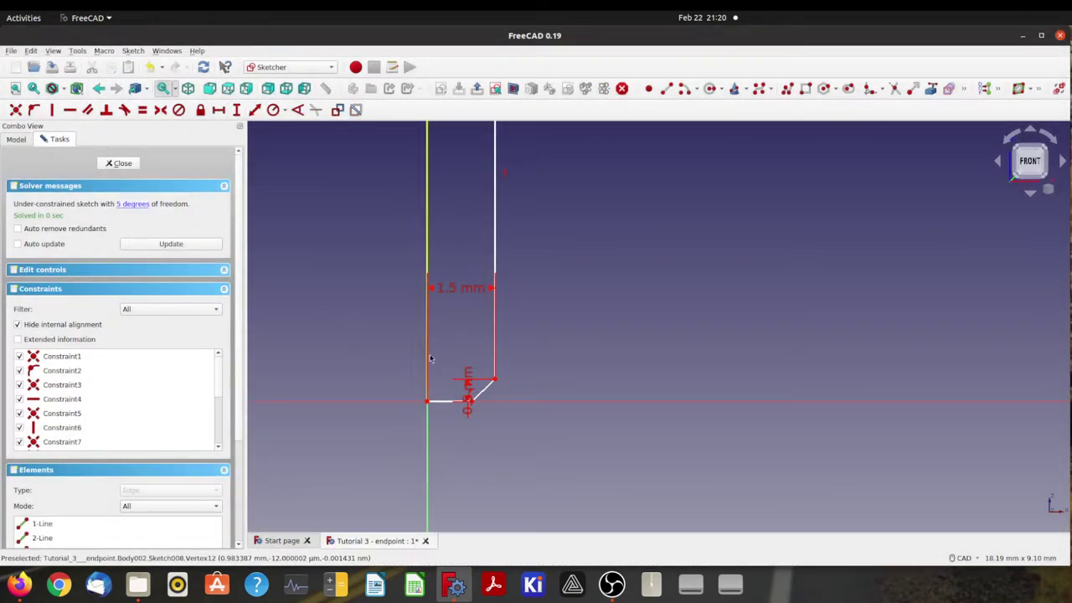
scroll(429, 356, "up", 5)
left_click_drag(549, 461, 739, 452)
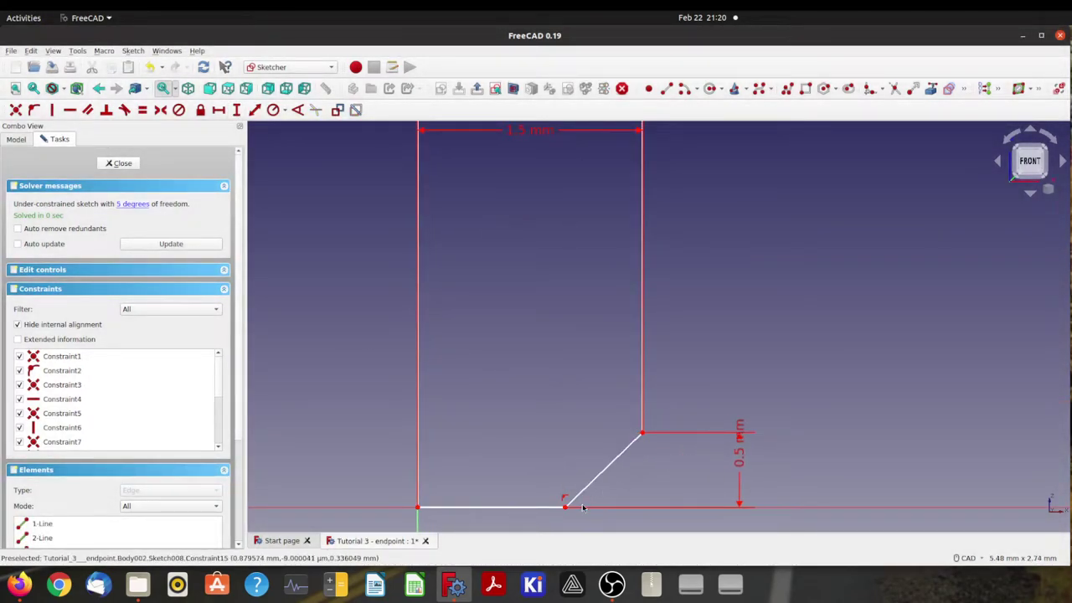
Give the bottom chamfer a 0.5 mm horizontal width
left_click(567, 507)
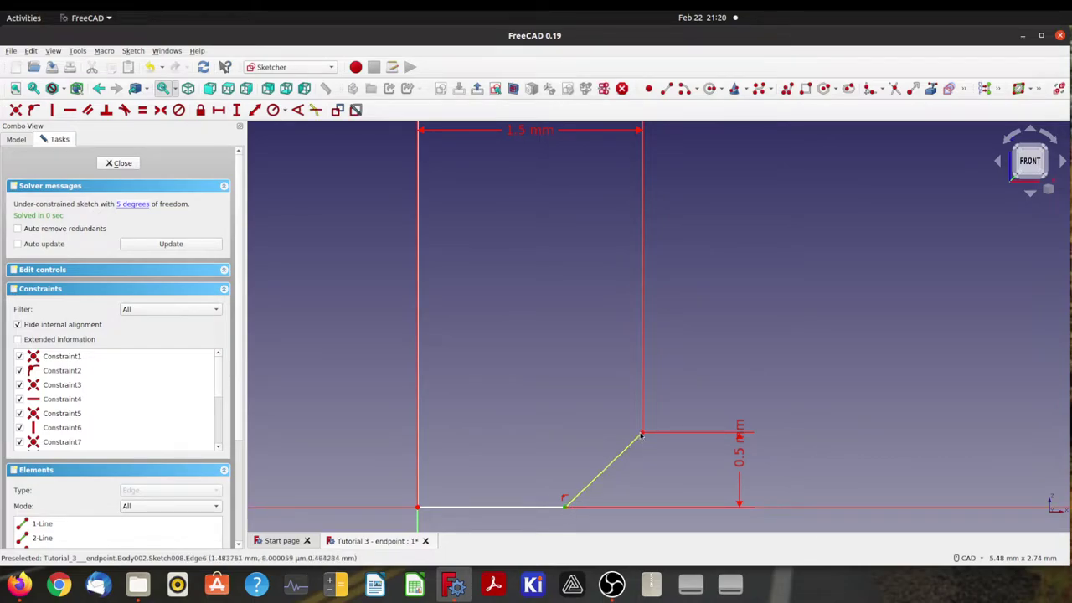
left_click(219, 110)
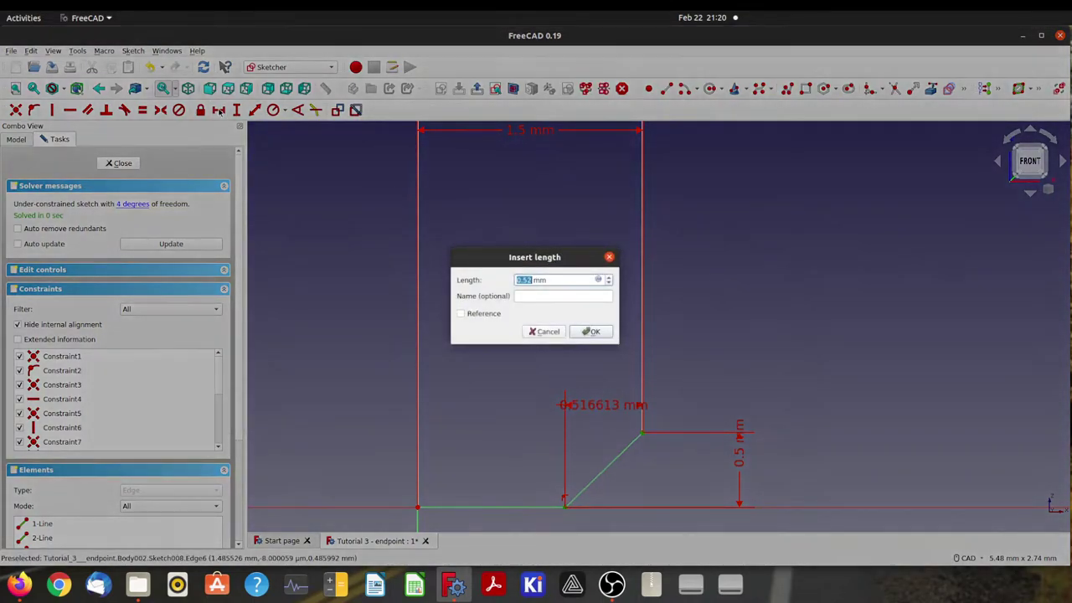
type("0.5")
key("Return")
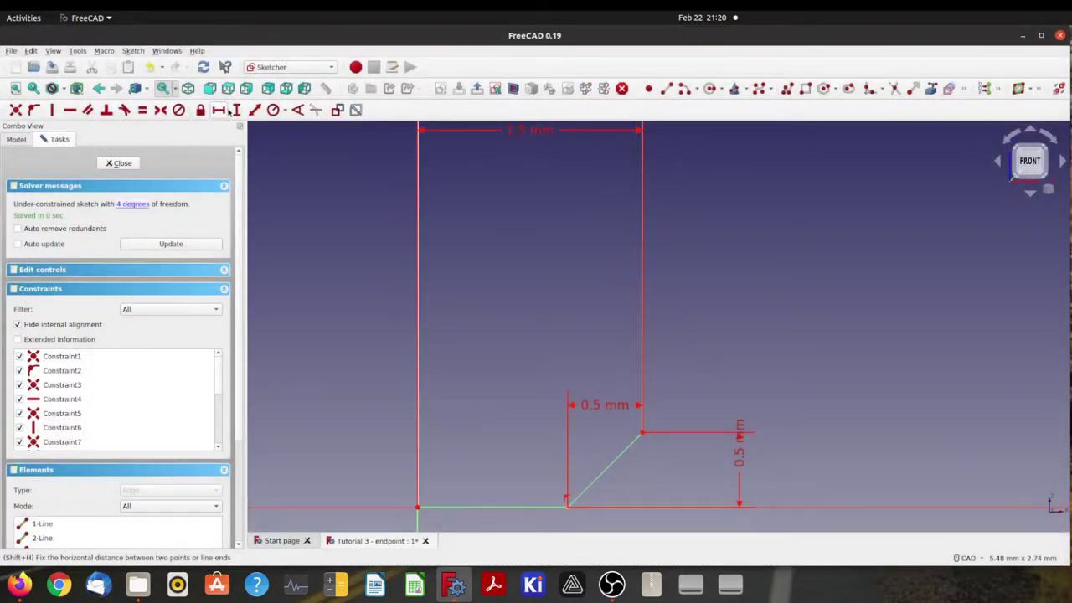
scroll(543, 359, "down", 3)
scroll(543, 359, "down", 4)
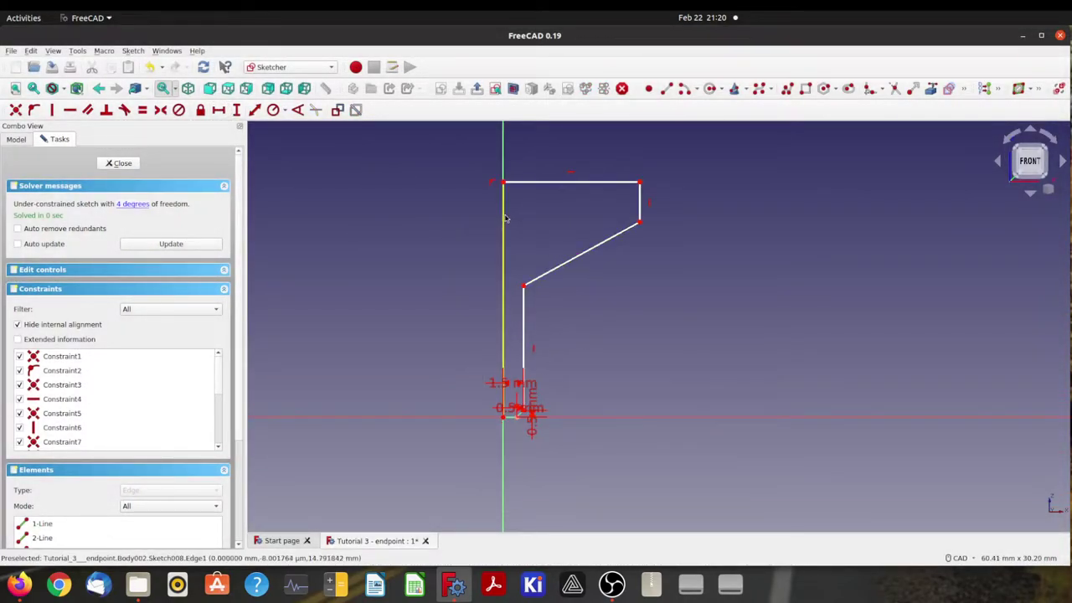
Adjust the head's top edge and set the axis edge to a 10 mm vertical height
left_click_drag(575, 183, 558, 323)
mouse_move(633, 248)
left_mouse_down()
mouse_move(567, 260)
mouse_move(567, 293)
left_mouse_up()
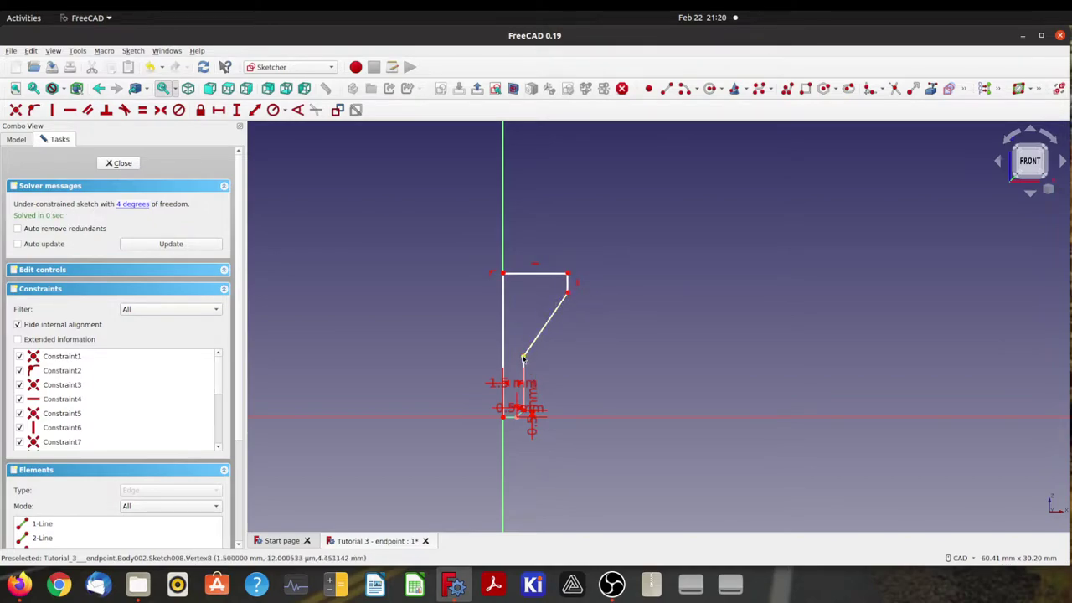
left_click(503, 289)
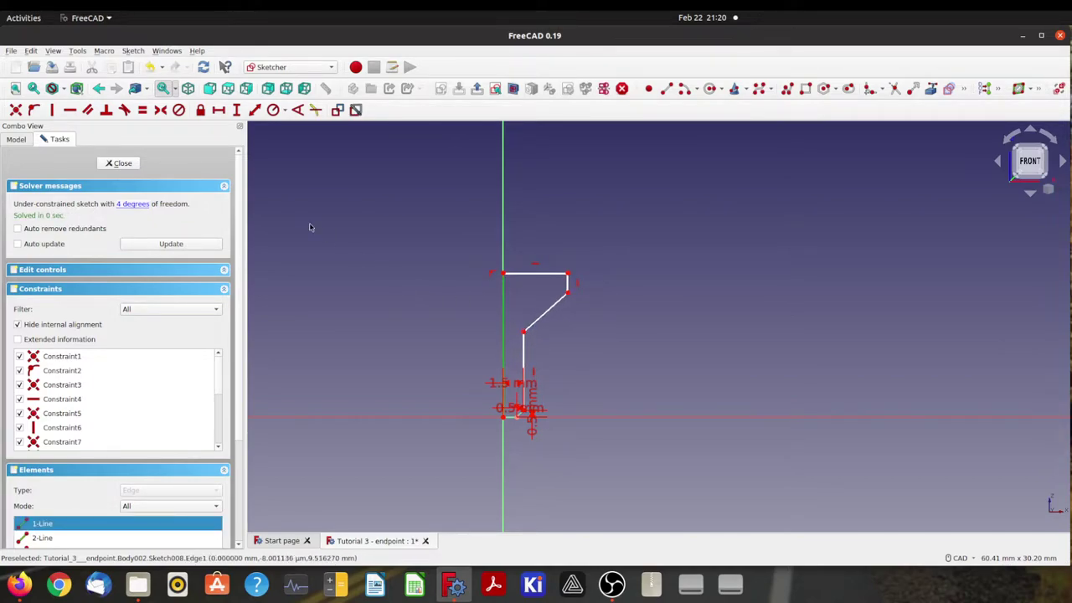
left_click(236, 109)
type("10")
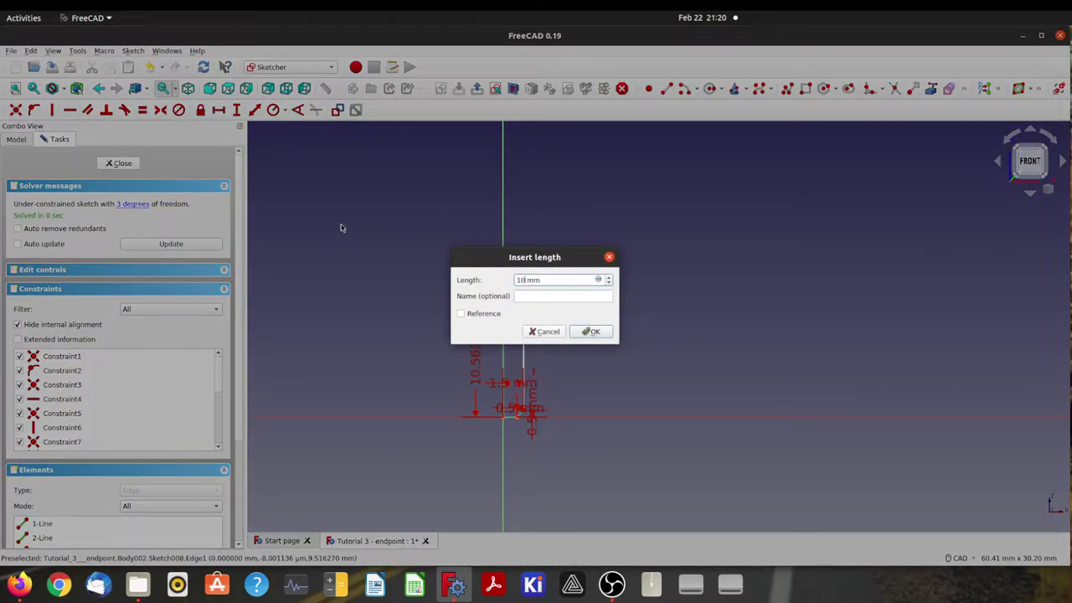
key("Return")
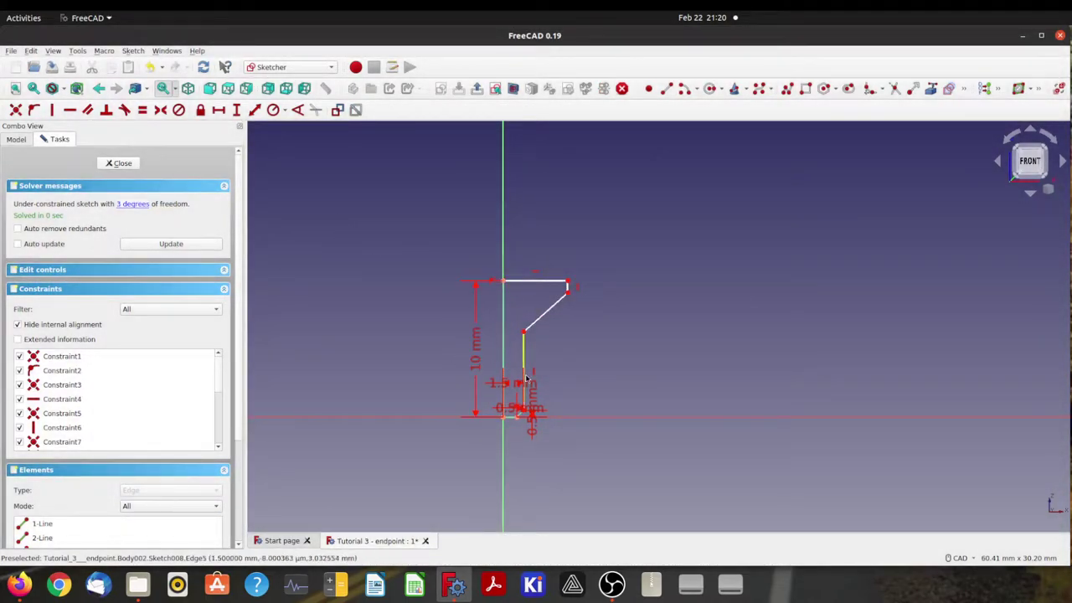
scroll(528, 375, "up", 2)
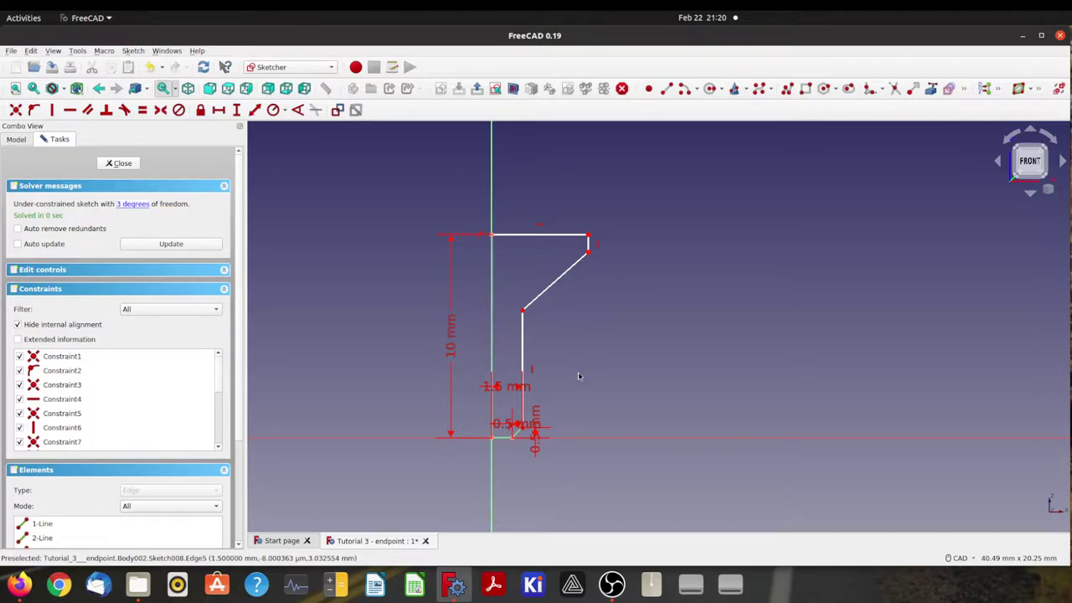
Drag the shank's top end and the head's outer corner inward to refine the head outline
left_click_drag(528, 318, 528, 307)
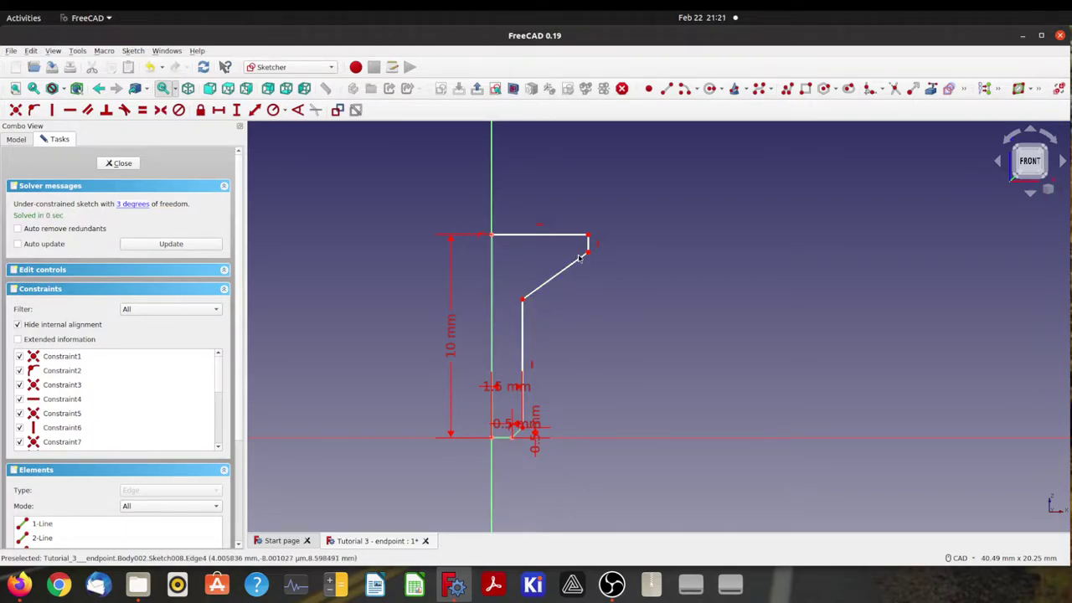
left_click_drag(592, 256, 572, 257)
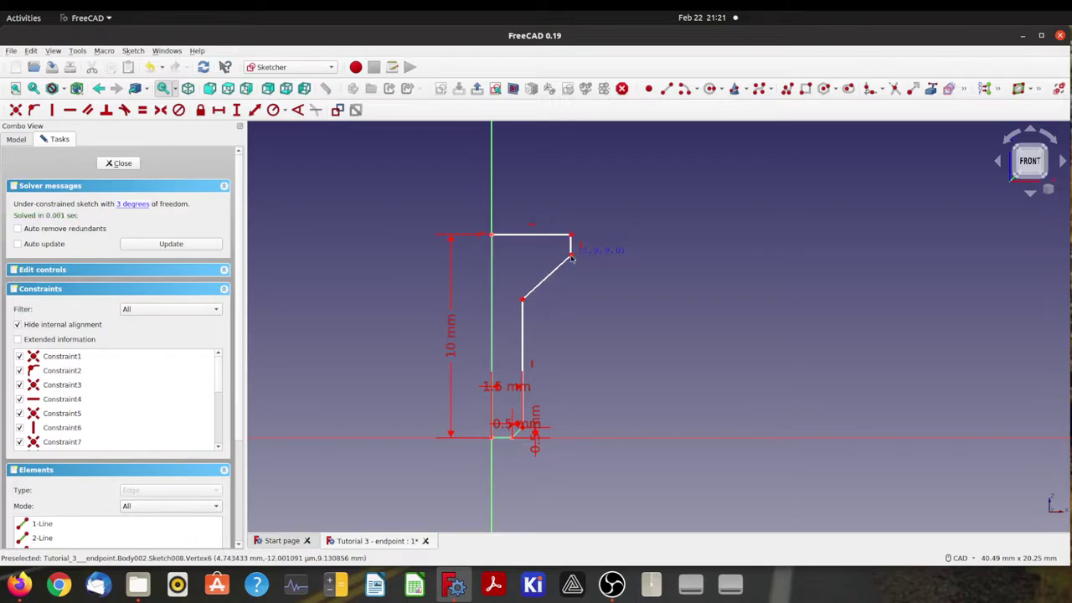
left_click(524, 306)
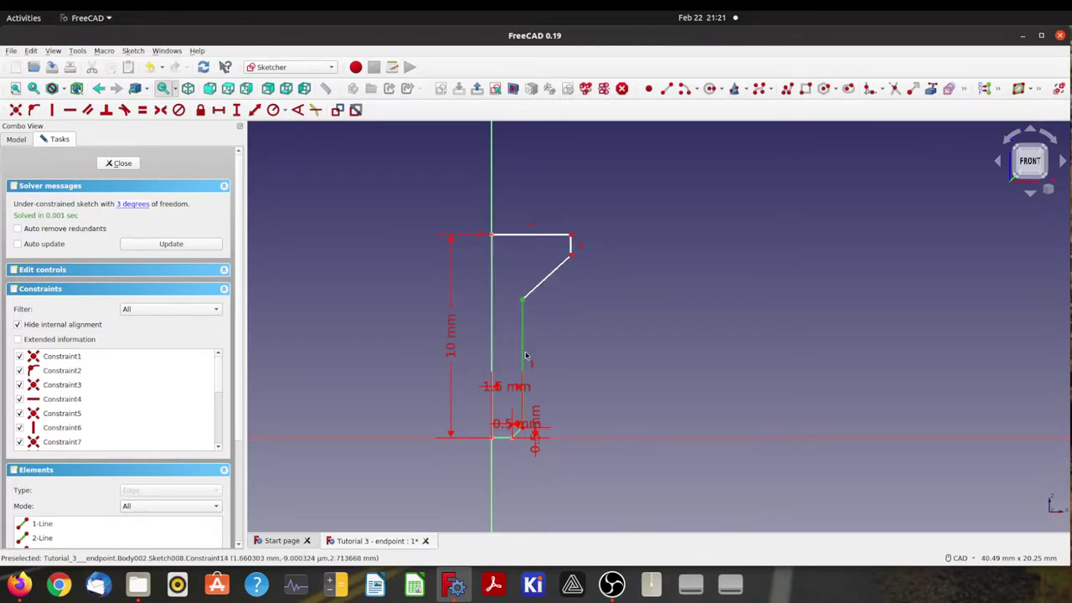
left_click(556, 350)
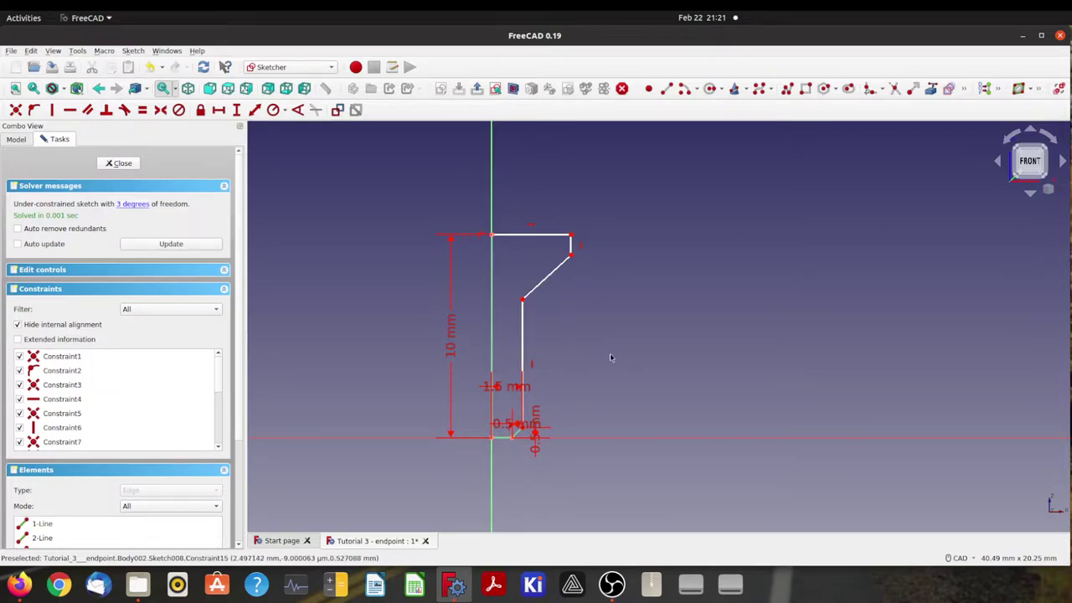
left_click(515, 237)
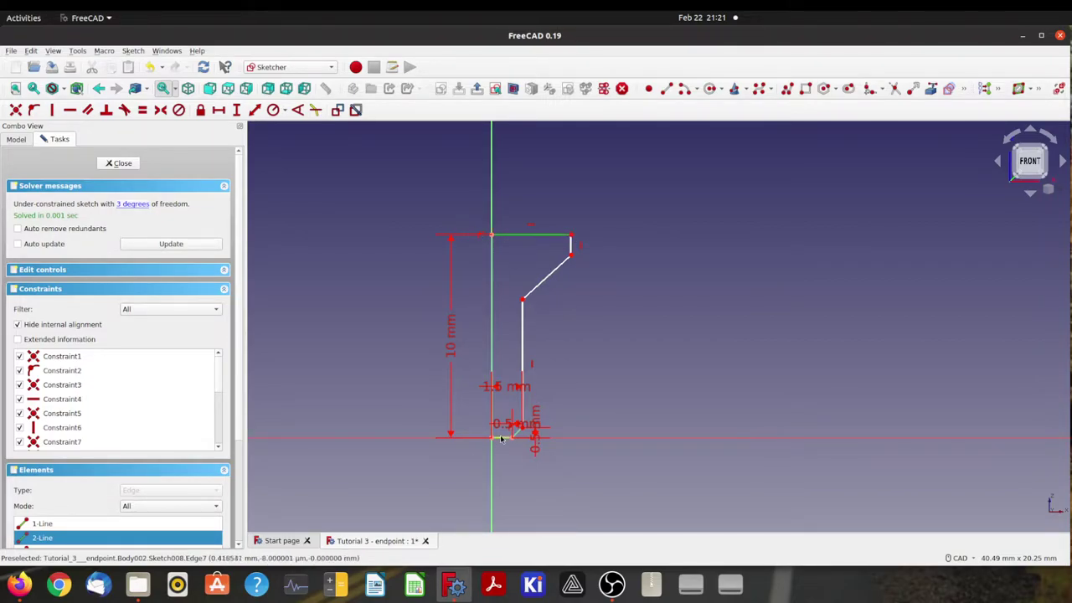
left_click(511, 238)
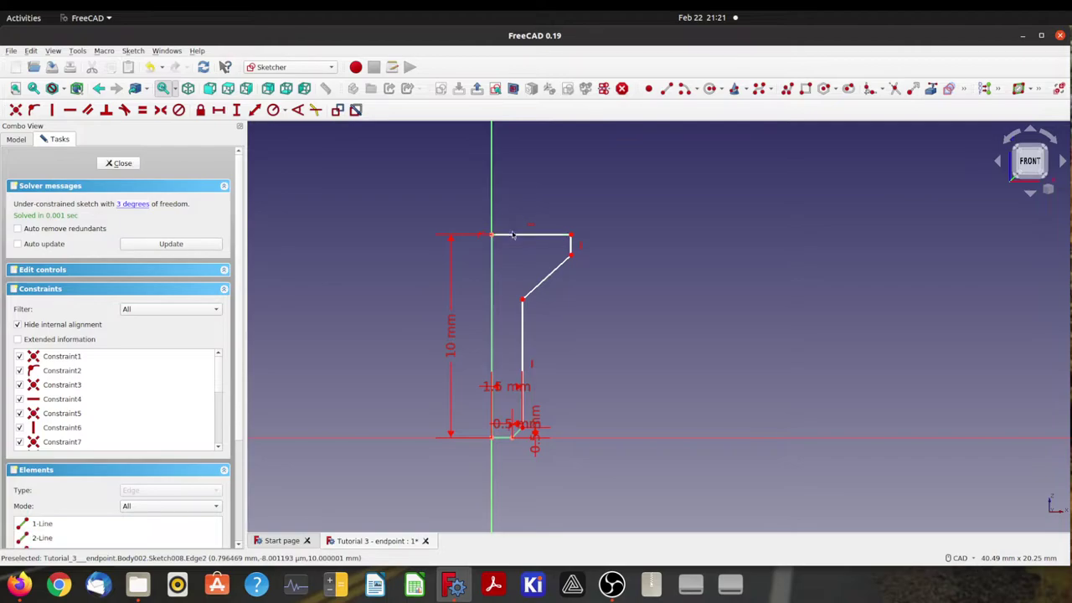
left_click(517, 238)
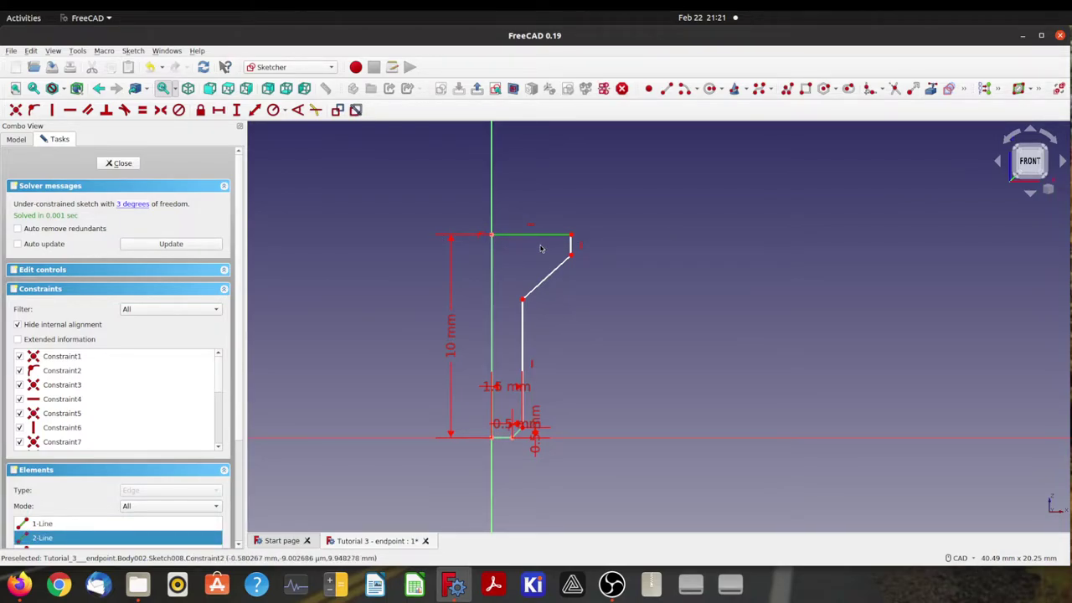
left_click(570, 209)
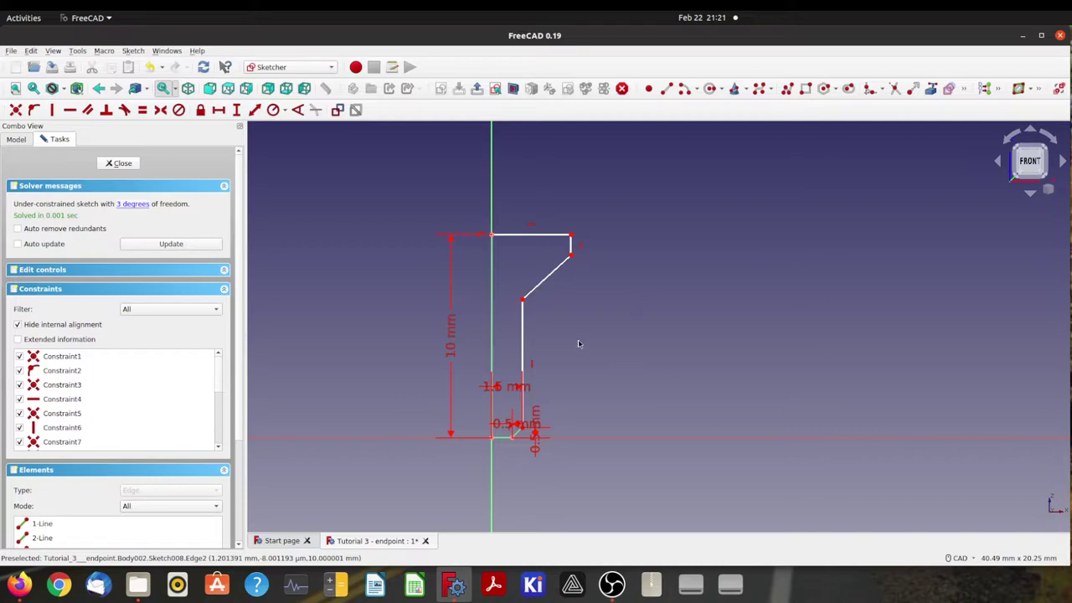
left_click(533, 236)
left_click(703, 315)
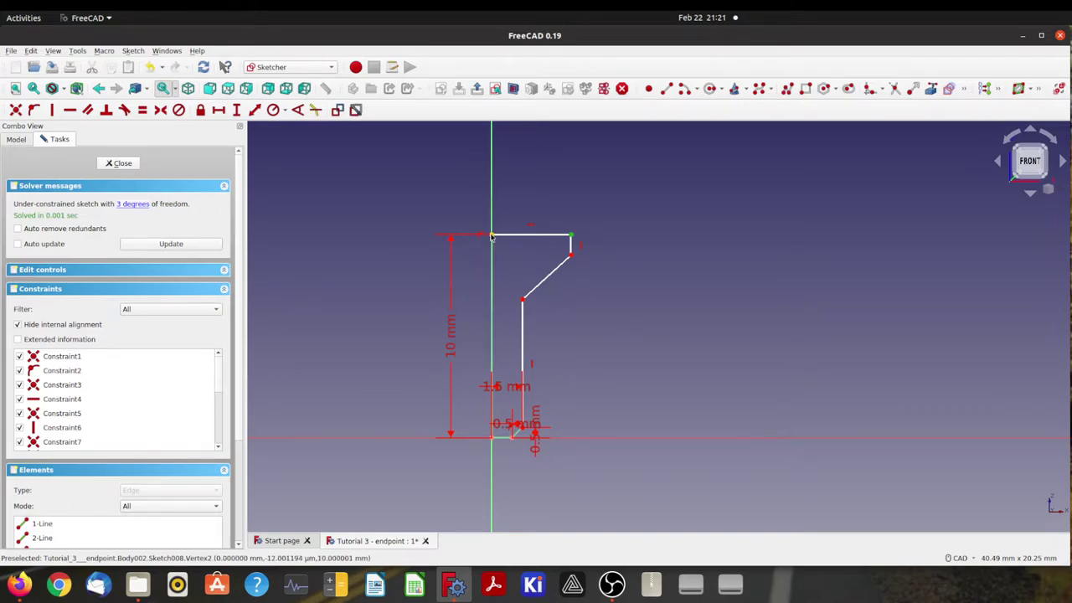
Switch to Firefox to check M3 countersunk screw dimensions, such as the 6.72 mm head diameter
left_click(20, 583)
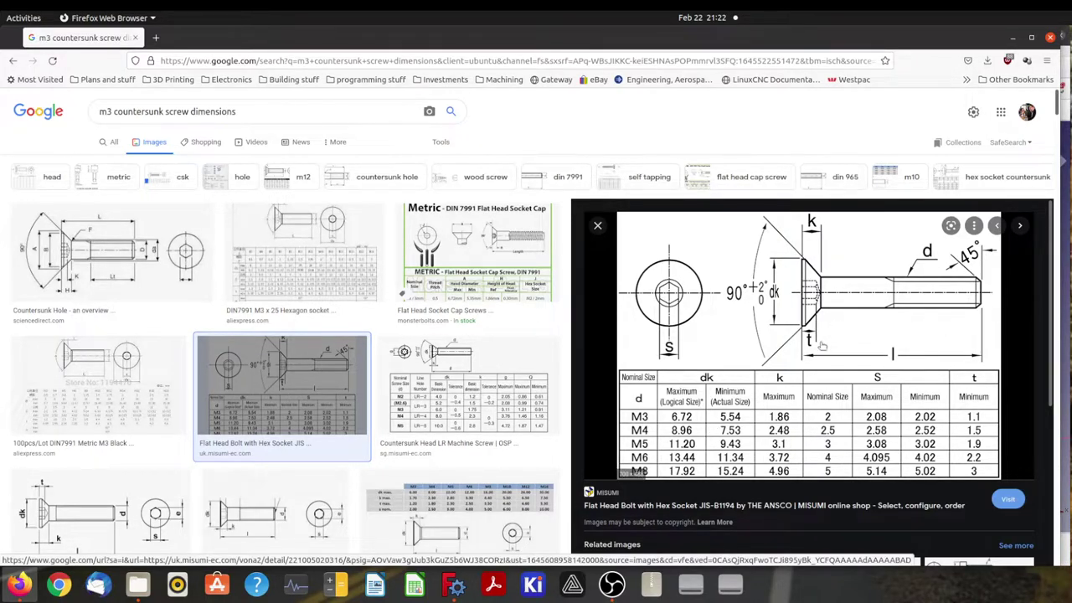
Back in FreeCAD, set the screw head height with a 1.86 mm vertical distance constraint
left_click(453, 584)
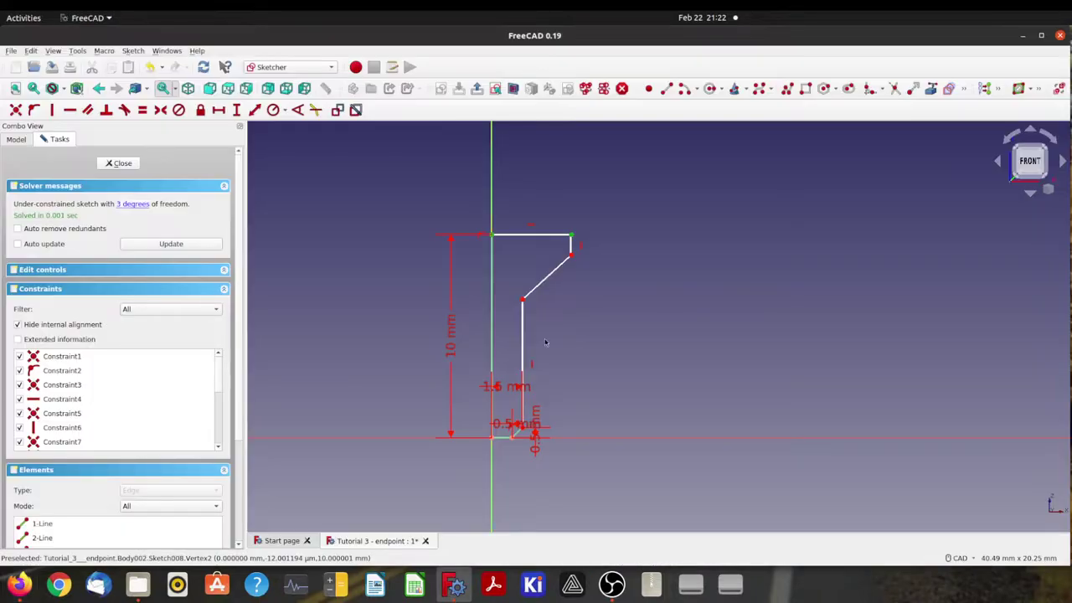
left_click(523, 299)
left_click(617, 280)
left_click(523, 299)
left_click(236, 110)
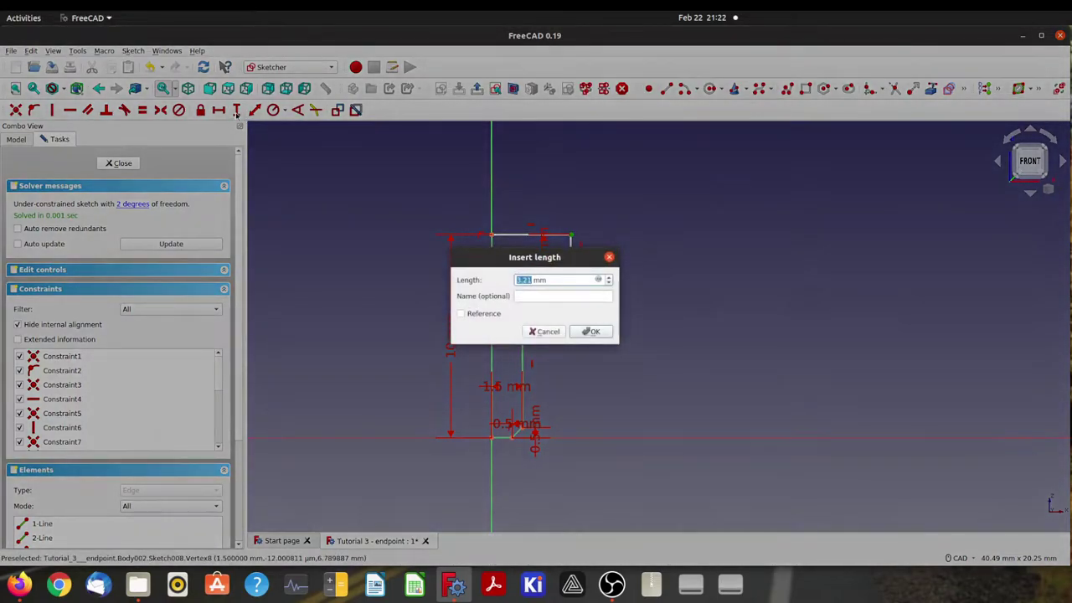
type("1.86")
key("Return")
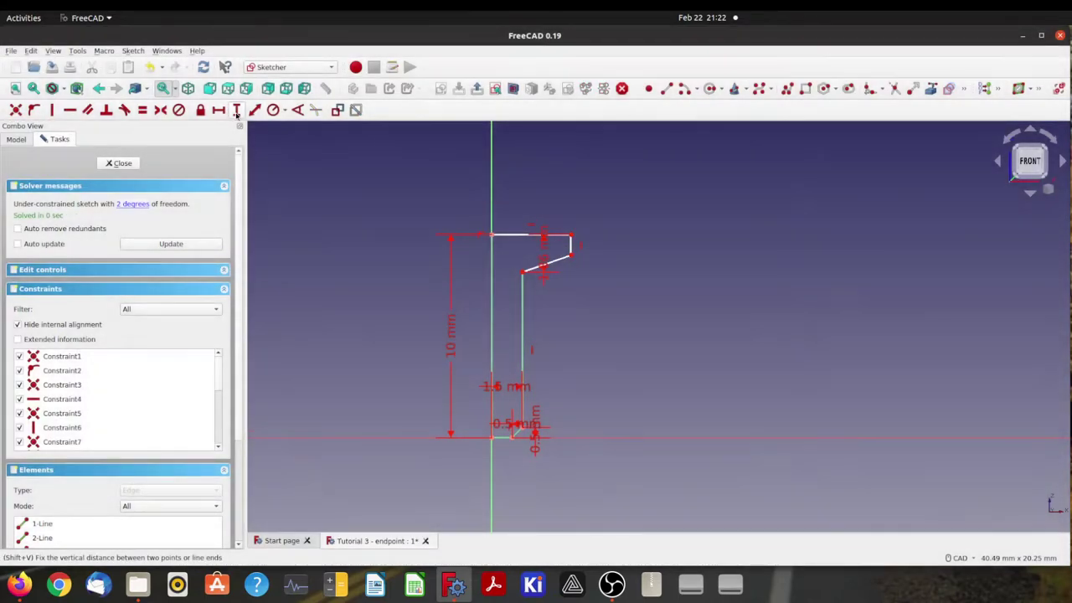
Set a 3 mm horizontal distance for the head width
left_click(571, 237)
left_click(495, 237)
left_click(218, 111)
type("3.90")
key("Return")
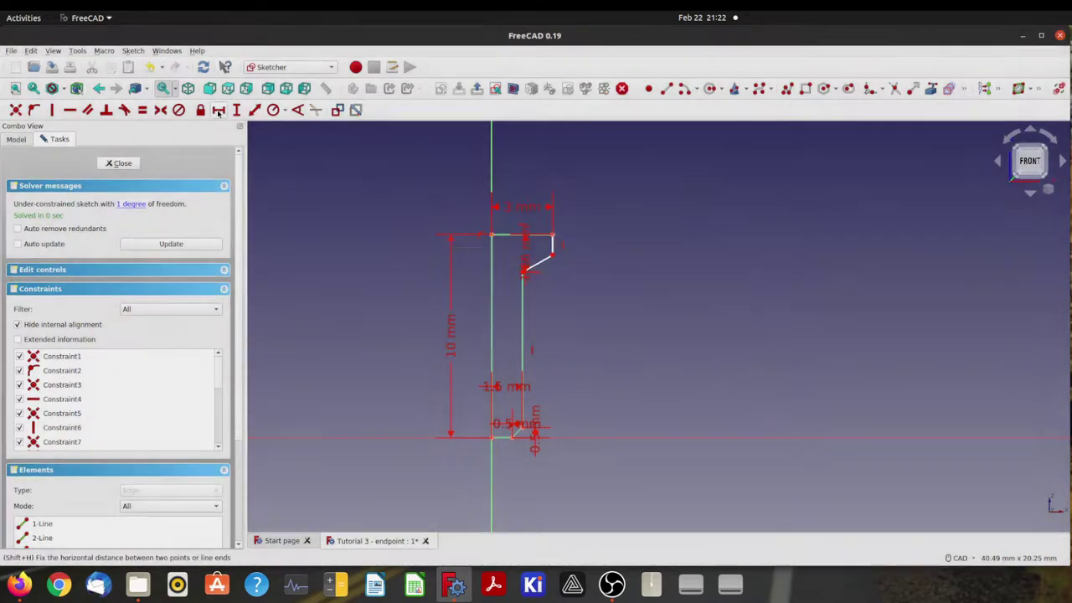
scroll(553, 285, "up", 3)
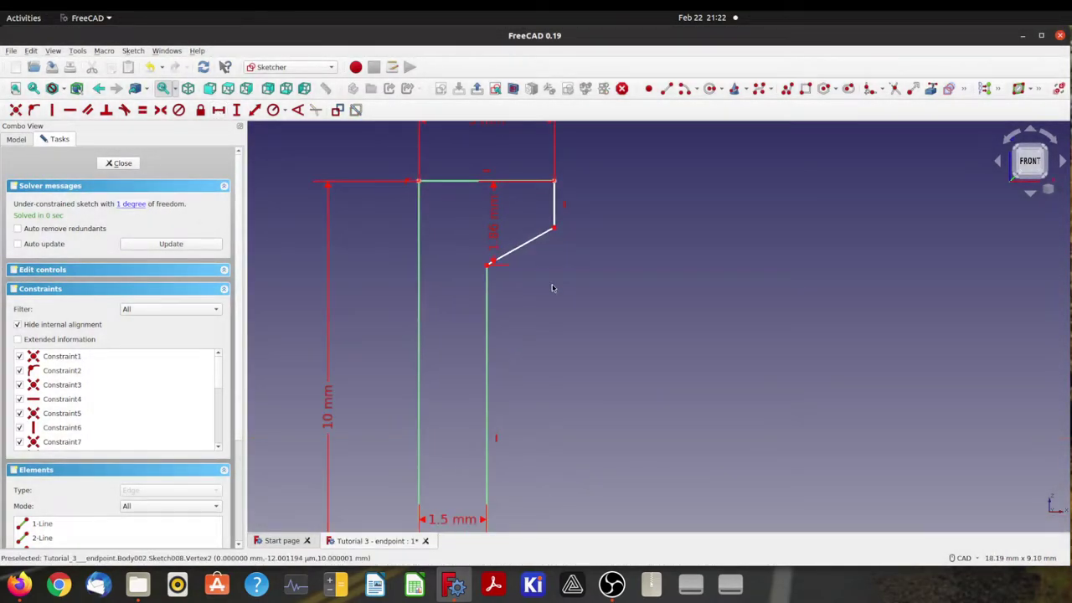
Fix a 135° angle between the countersink slope and the shank line
left_click(526, 243)
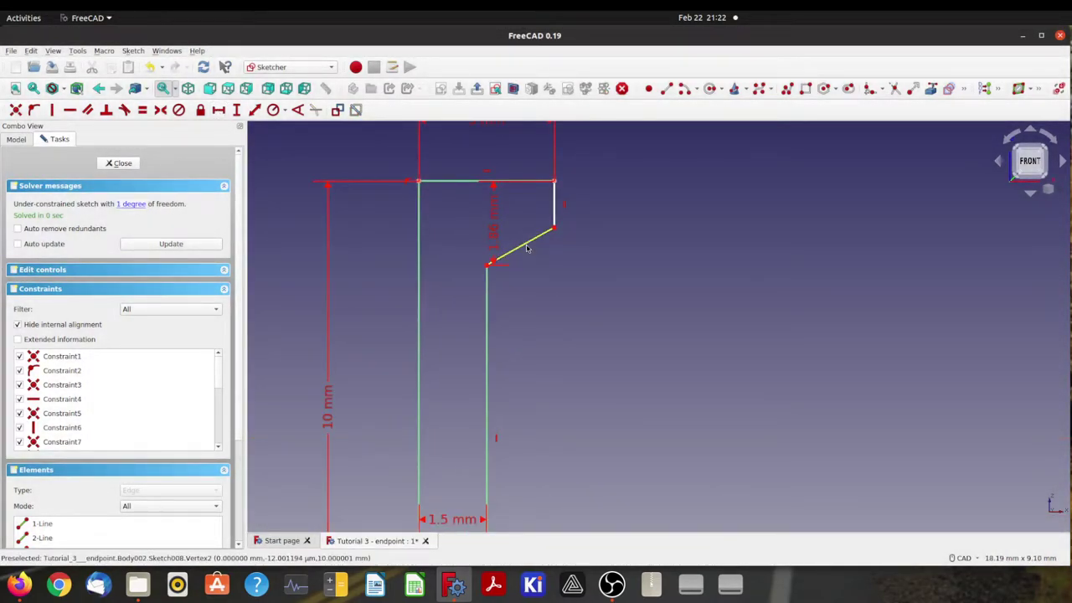
left_click(491, 299)
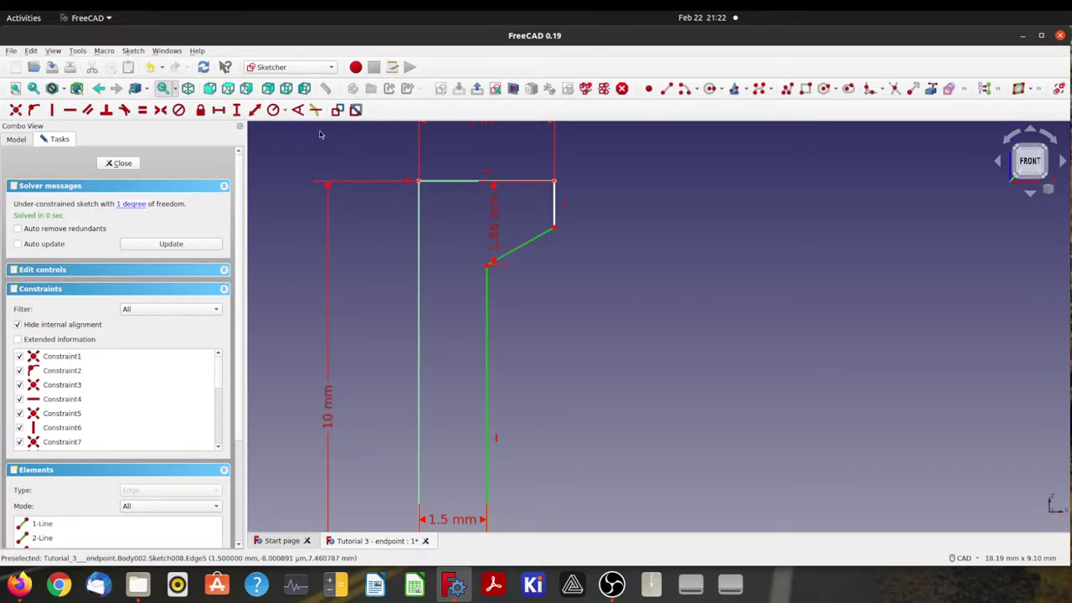
left_click(298, 111)
type("13")
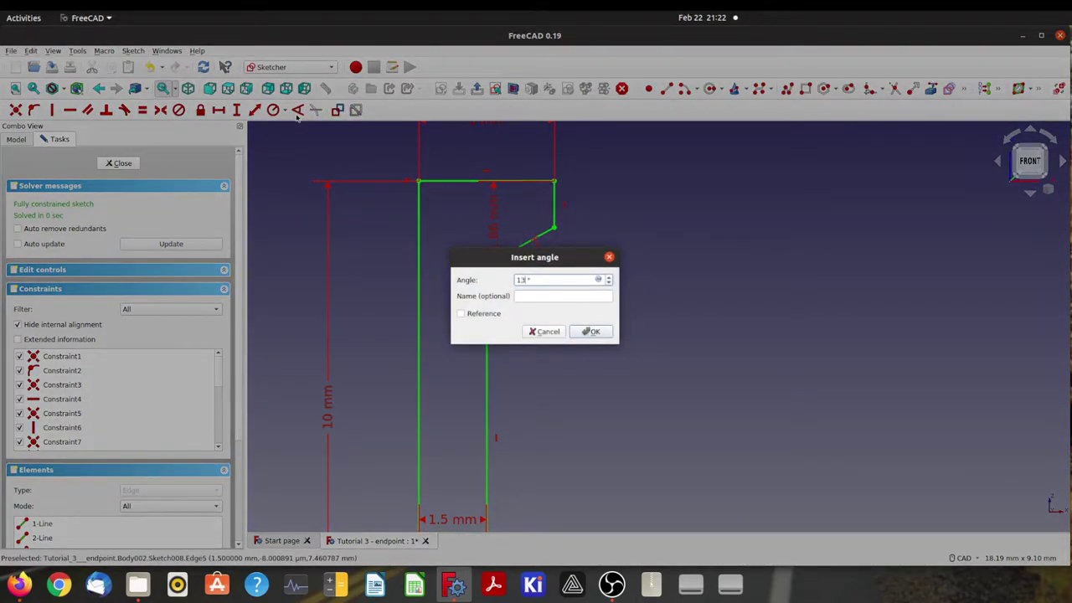
type("5")
key("Return")
scroll(665, 244, "down", 3)
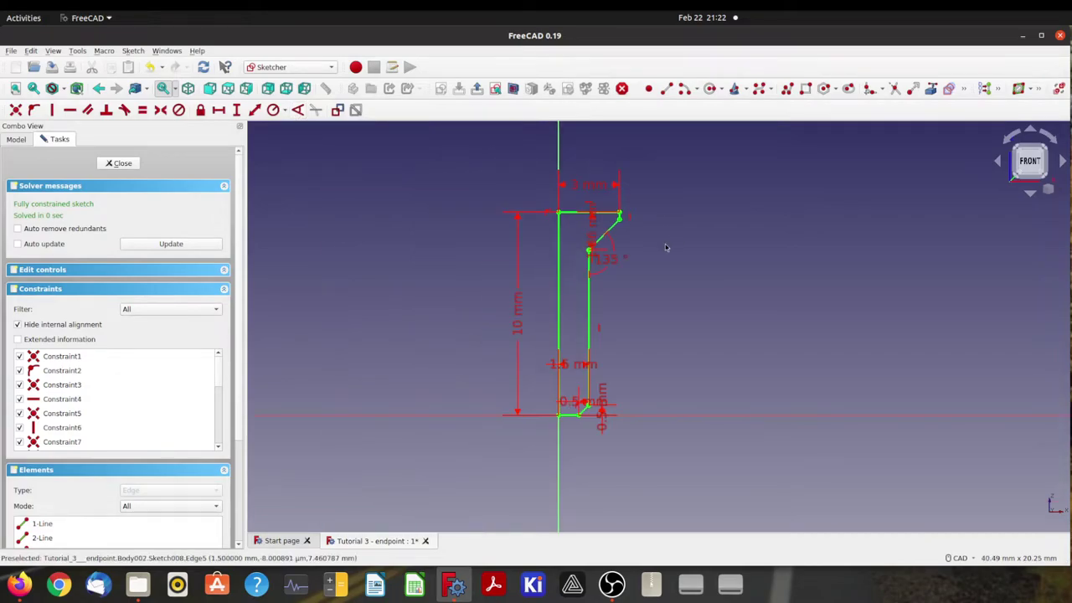
middle_click_drag(441, 264, 406, 282)
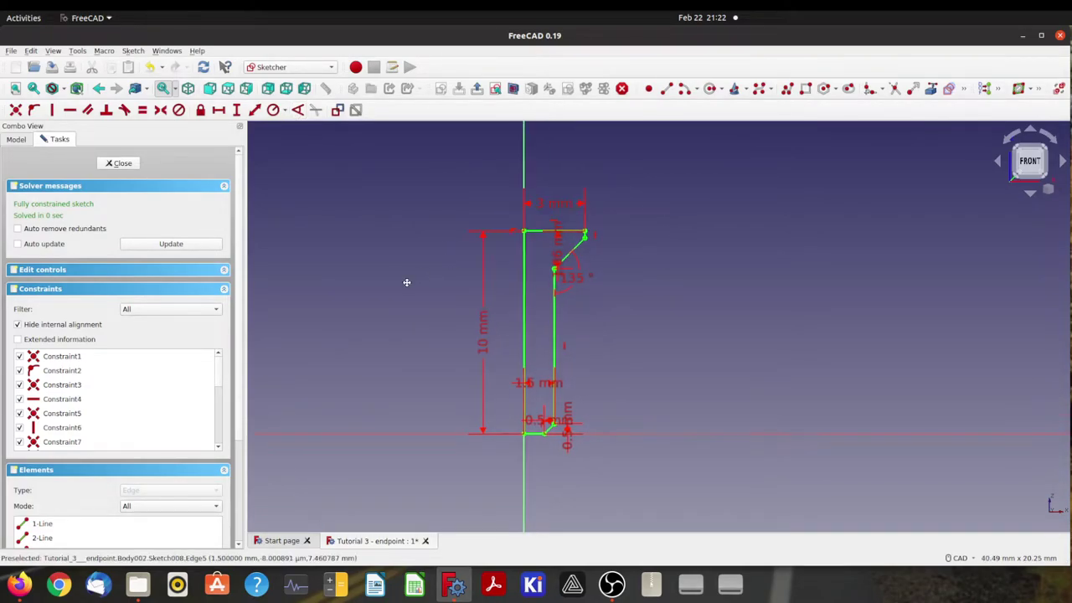
Close the screw sketch and hide the Box lid and Box bottom
left_click(122, 164)
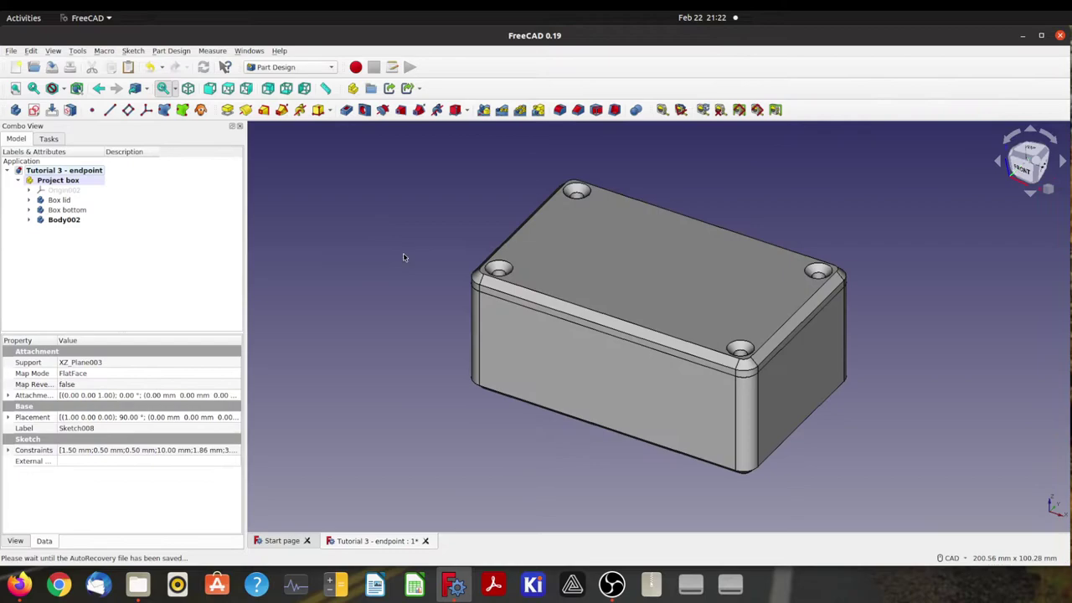
left_click(58, 201)
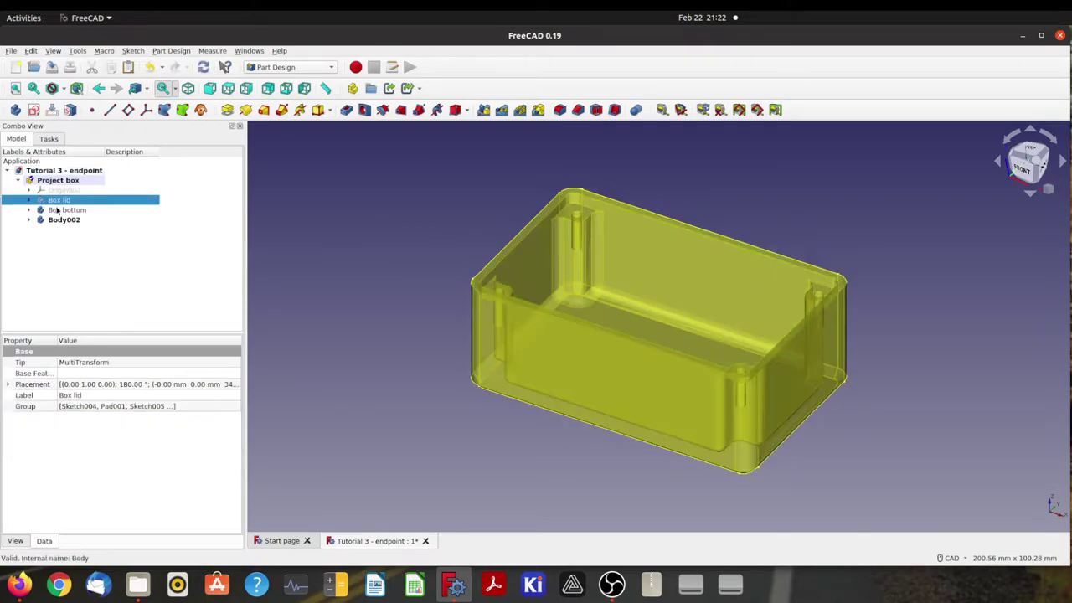
left_click(57, 210)
key("space")
scroll(694, 360, "up", 5)
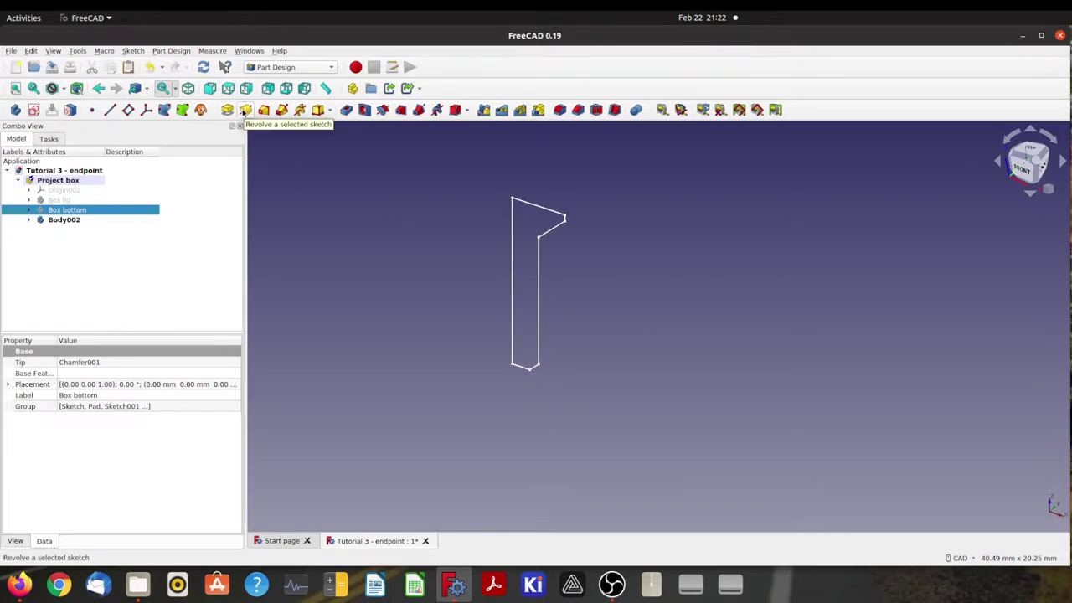
Select Sketch008 in Body002 and start a Revolution of it
left_click(244, 112)
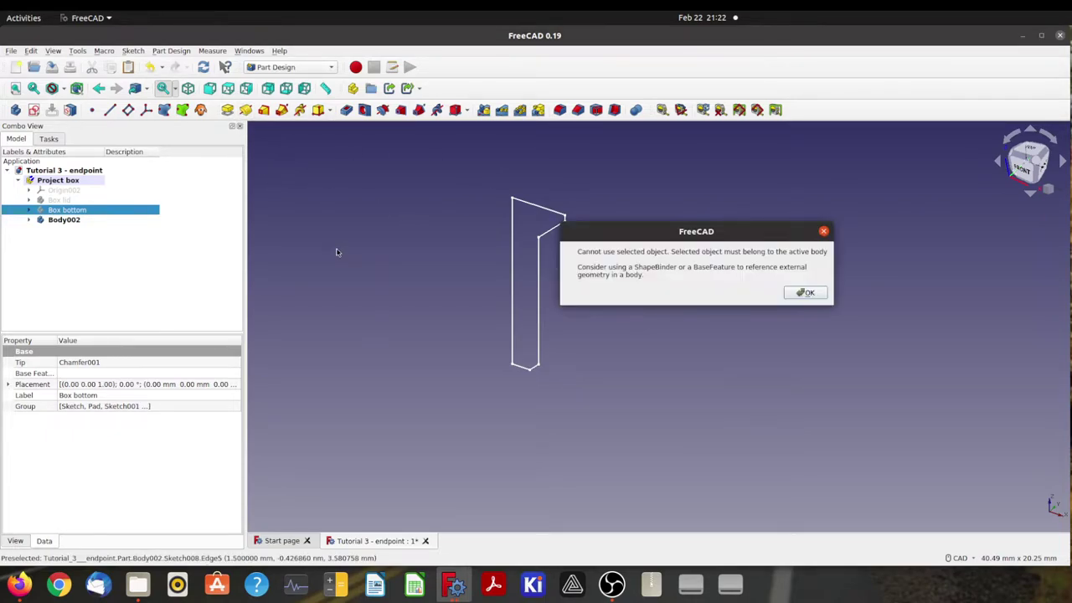
left_click(804, 293)
left_click(29, 219)
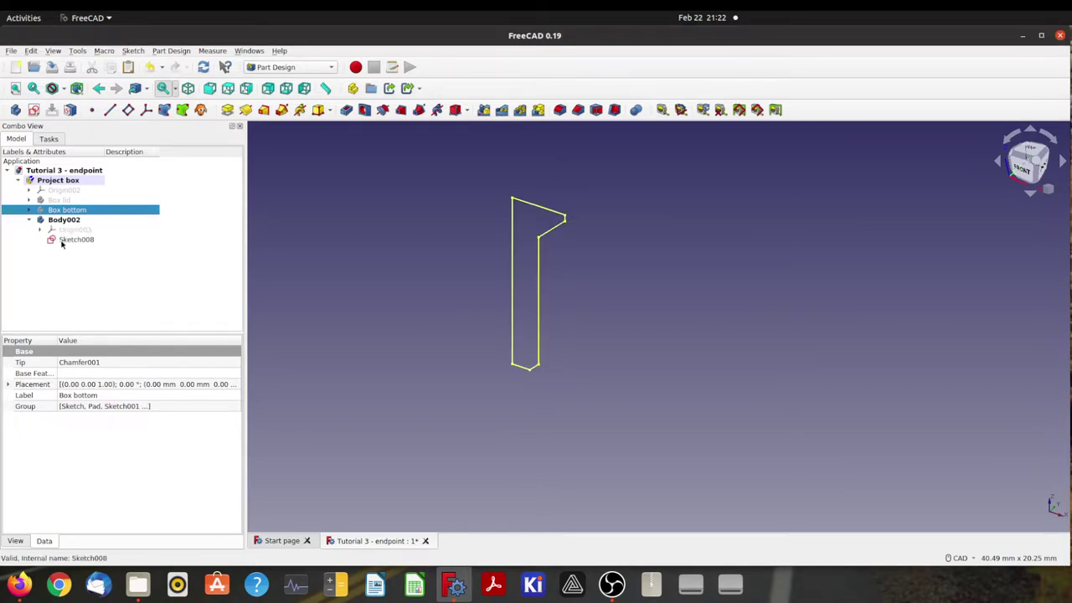
left_click(74, 240)
left_click(246, 109)
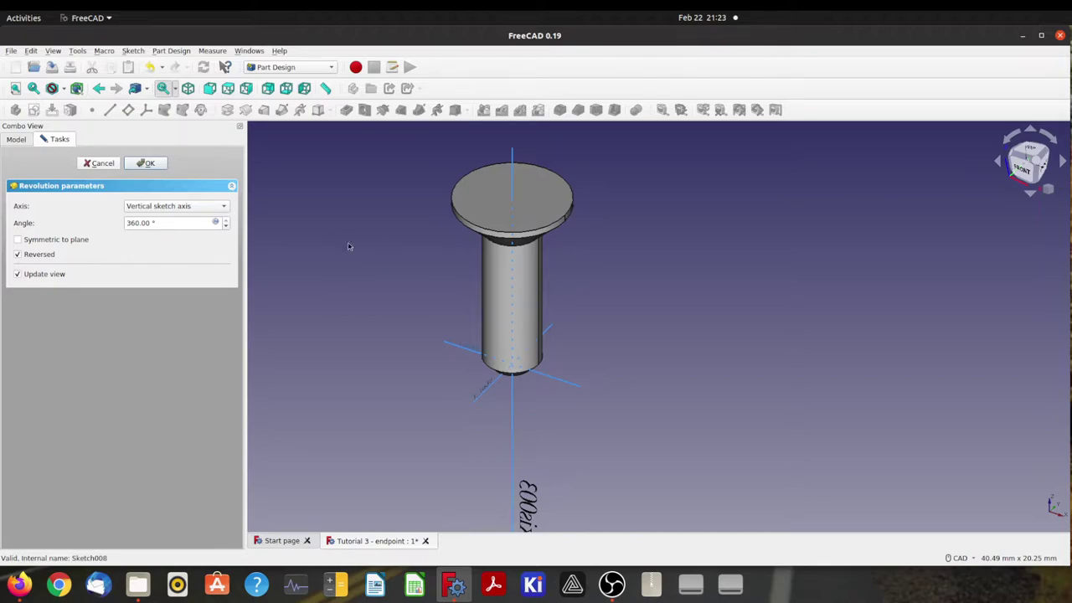
Set the revolution axis to Vertical sketch axis, after trying the horizontal and Base Y axes
left_click(220, 205)
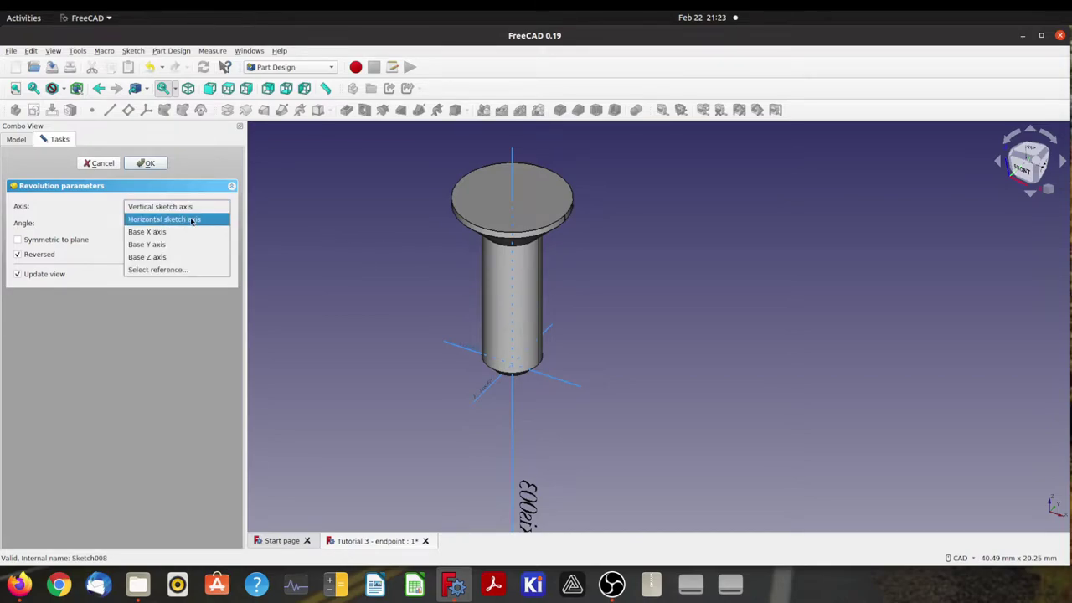
left_click(191, 218)
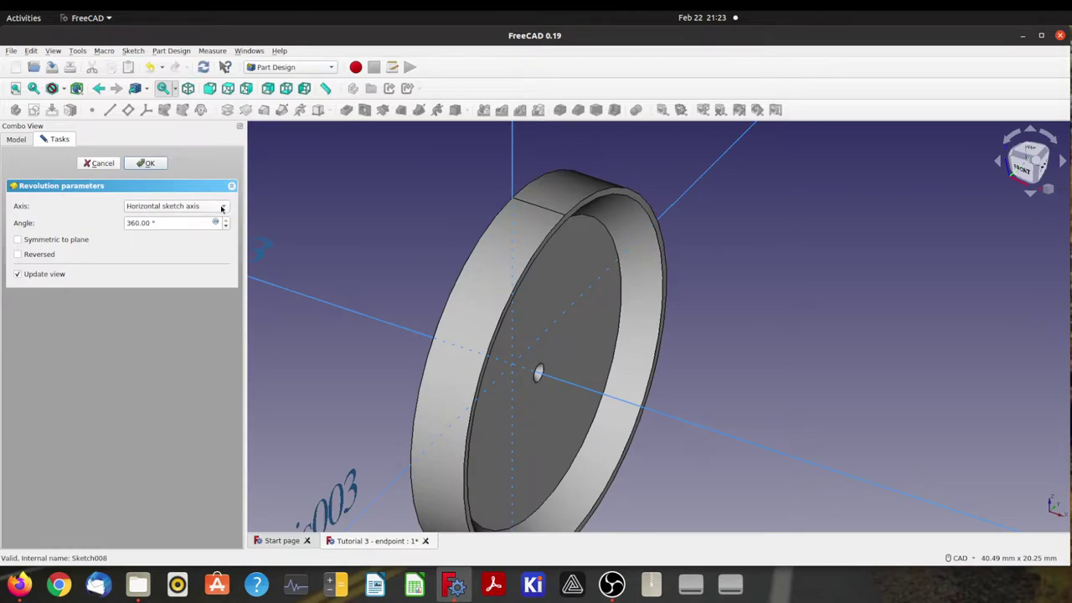
left_click(222, 208)
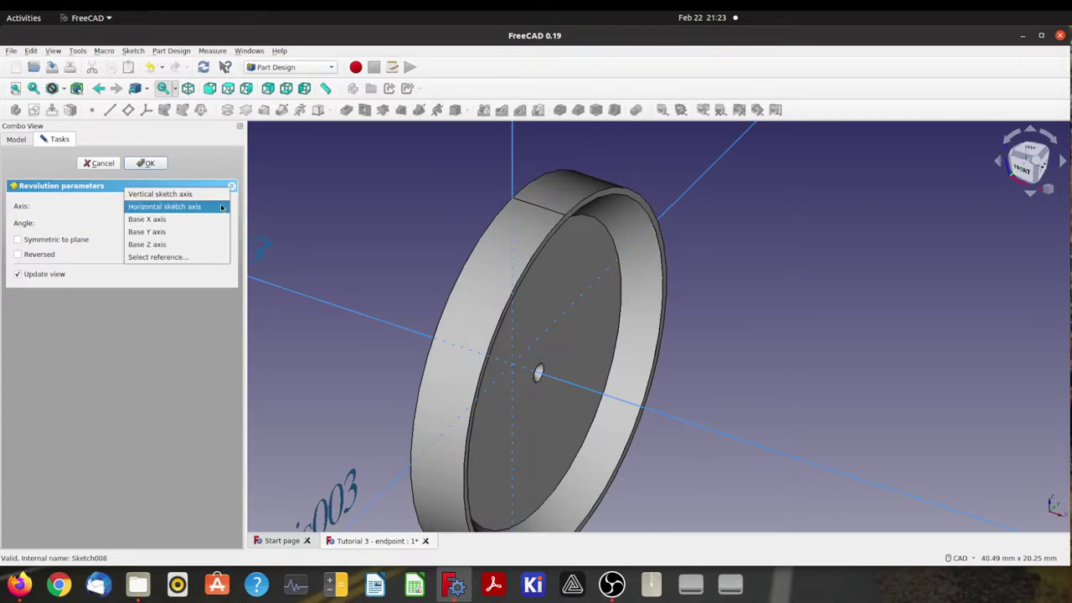
left_click(159, 232)
left_click(164, 207)
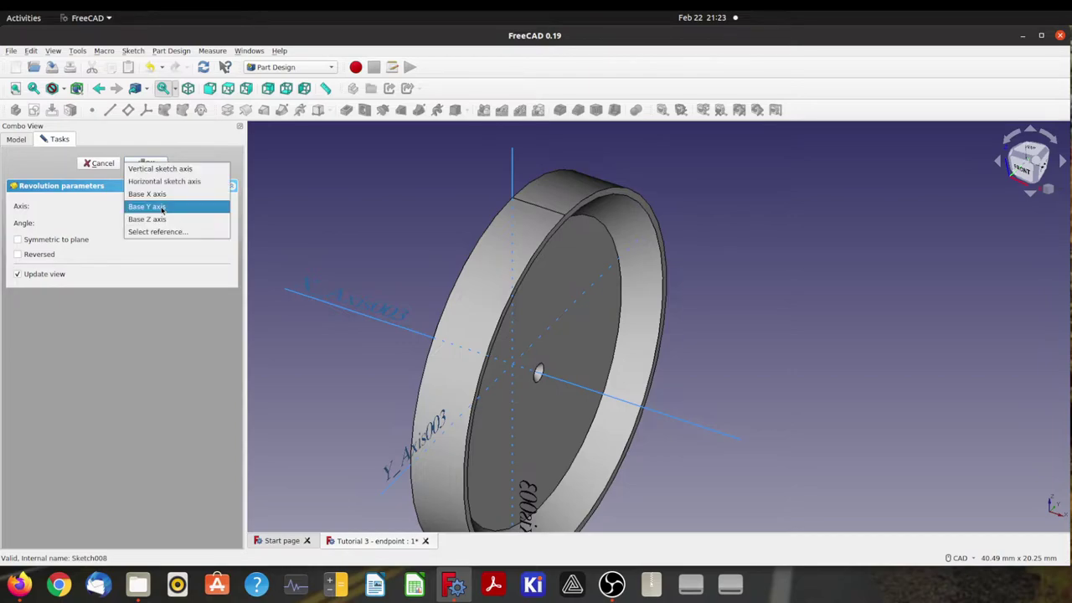
left_click(160, 205)
left_click(164, 206)
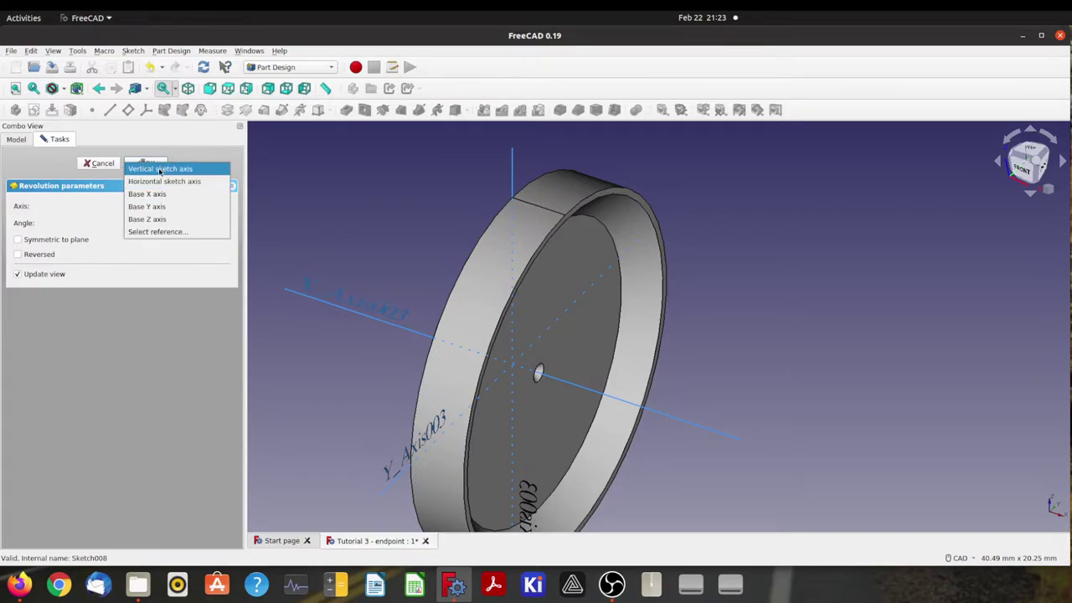
left_click(159, 168)
middle_click_drag(475, 289, 494, 323)
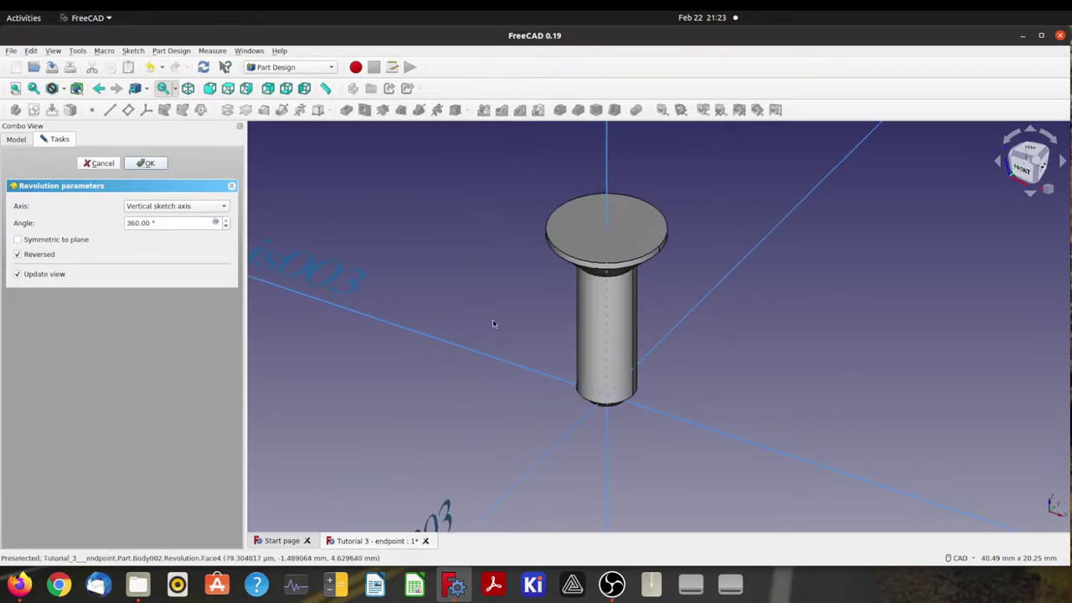
Confirm the revolution and show the screw body's Origin003 planes and axes
left_click(146, 163)
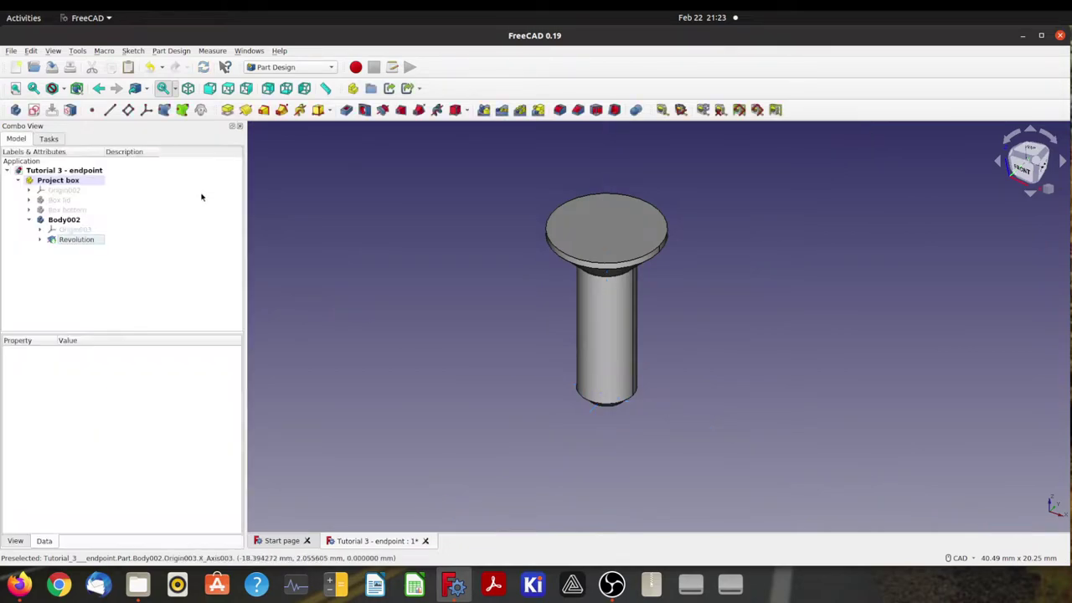
middle_click_drag(611, 311, 586, 345)
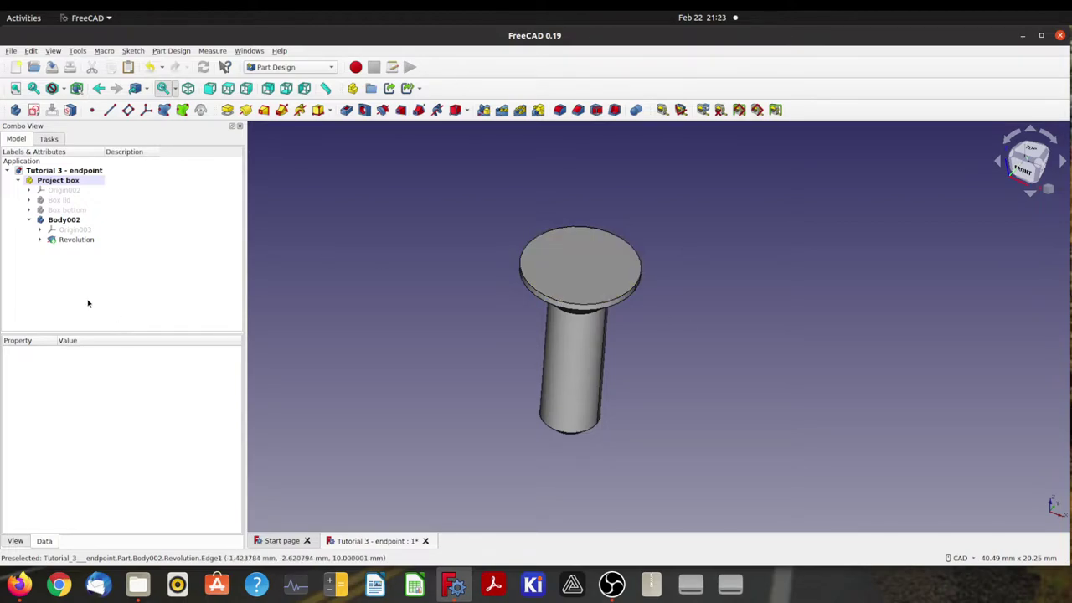
left_click(75, 229)
key("space")
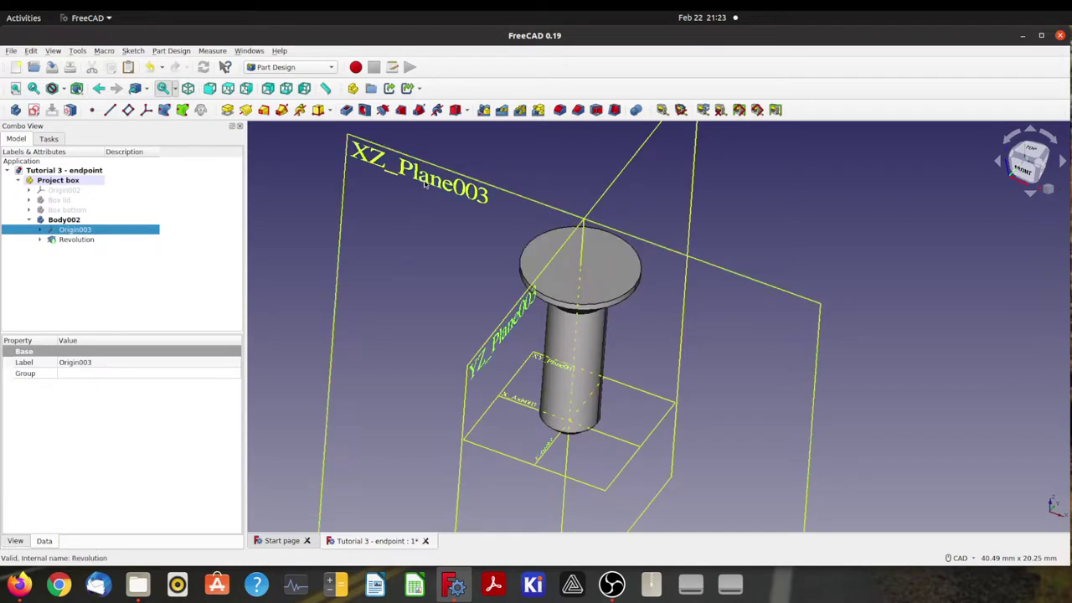
left_click(325, 180)
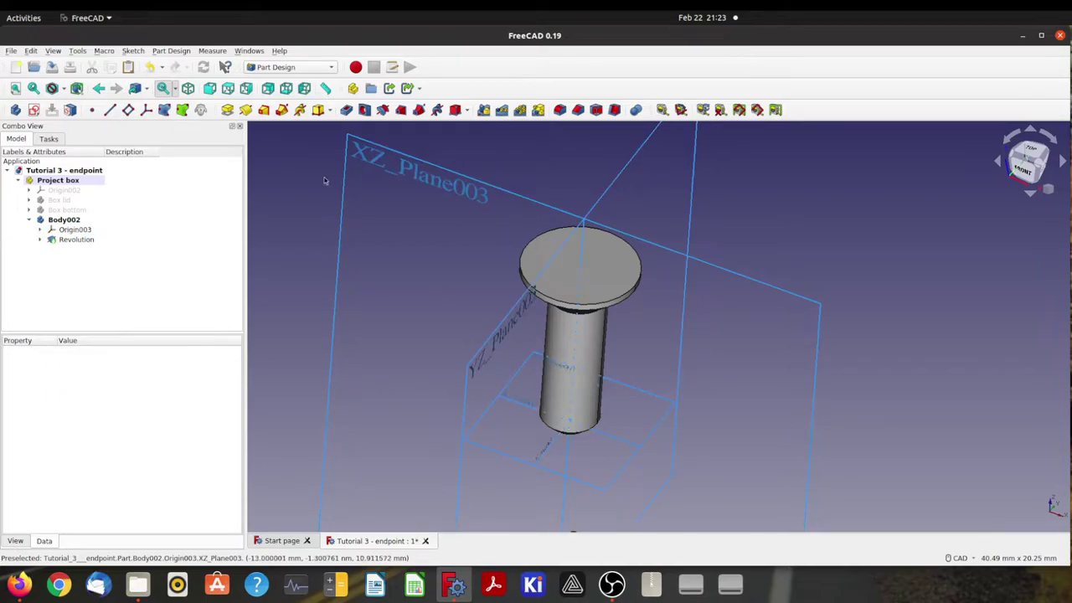
Create the empty sketch Sketch009 on XZ_Plane003 and close it
left_click(380, 162)
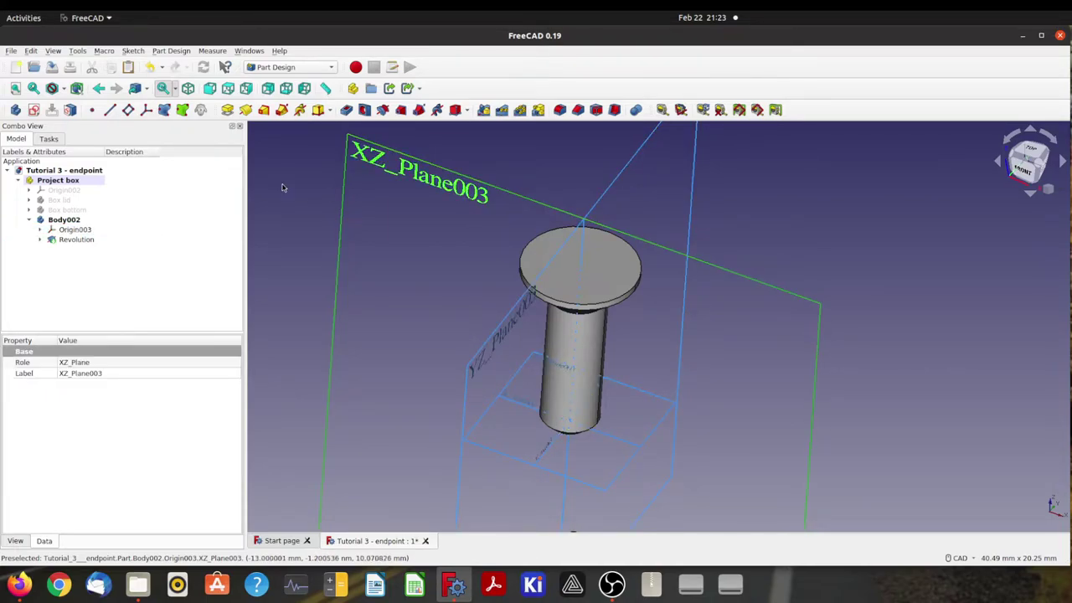
left_click(35, 109)
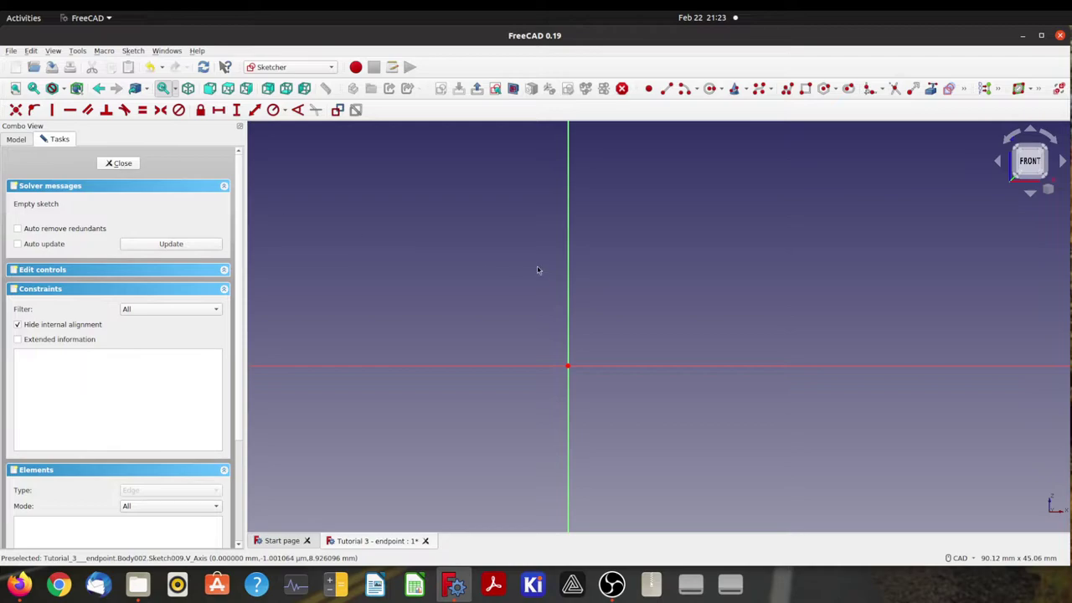
left_click(118, 164)
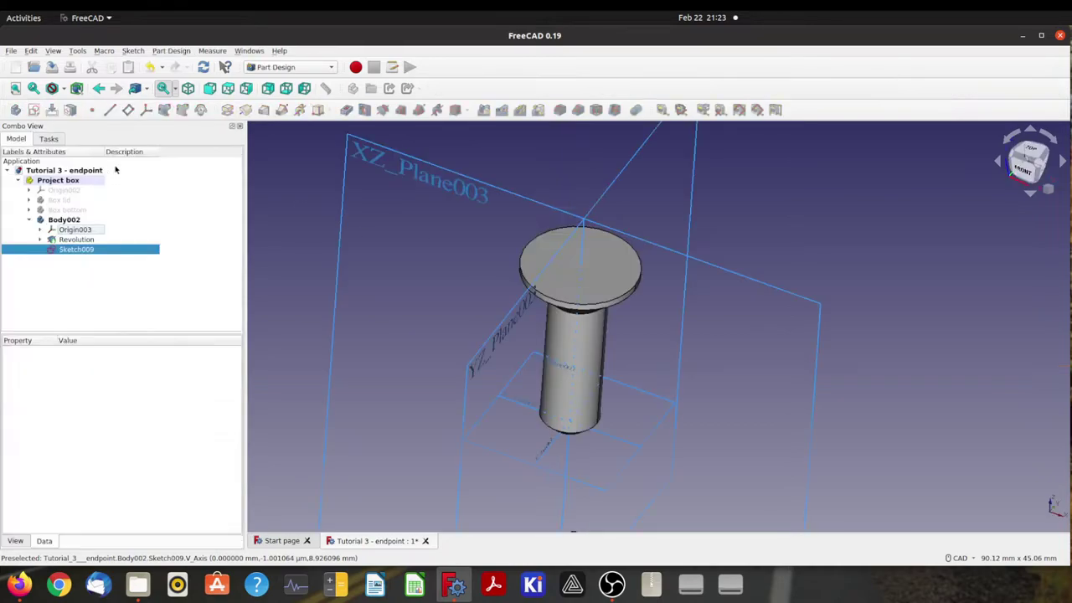
Reopen Sketch009 for editing and hide Origin003 from the model tree
double_click(60, 250)
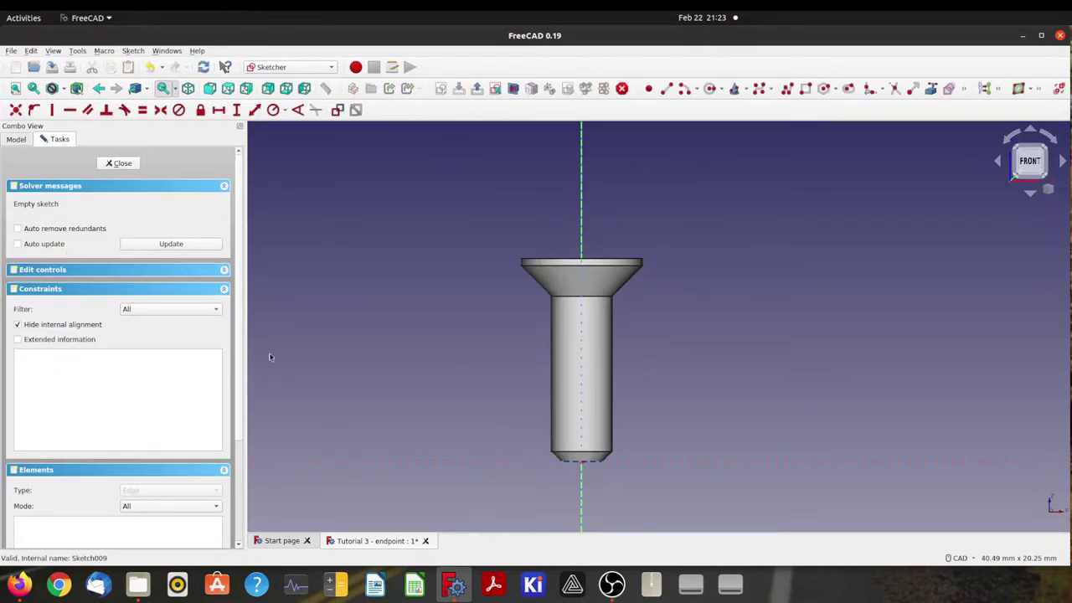
scroll(616, 351, "up", 2)
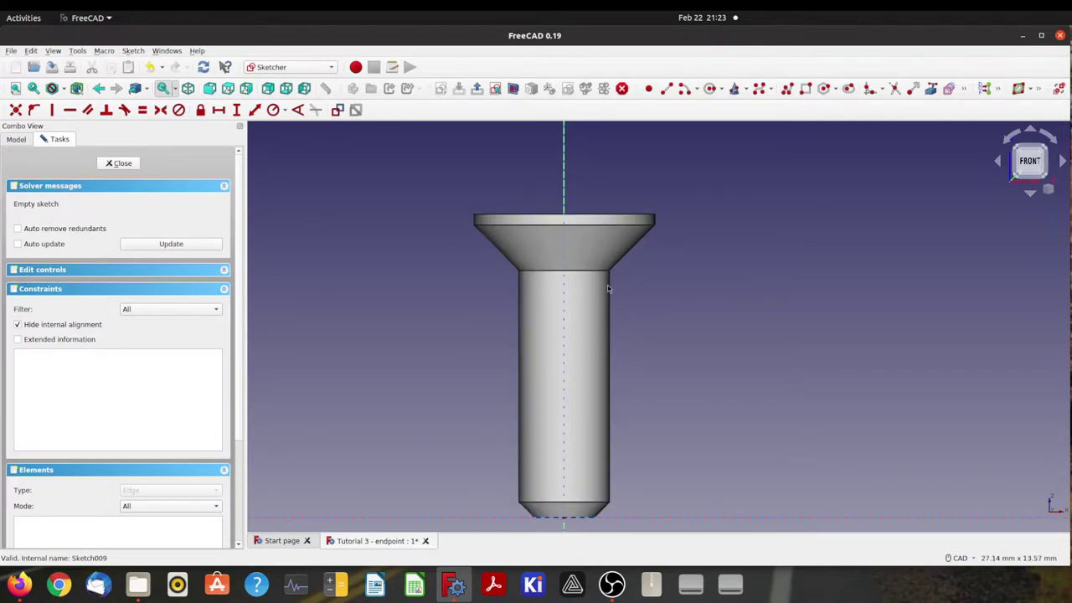
left_click(16, 139)
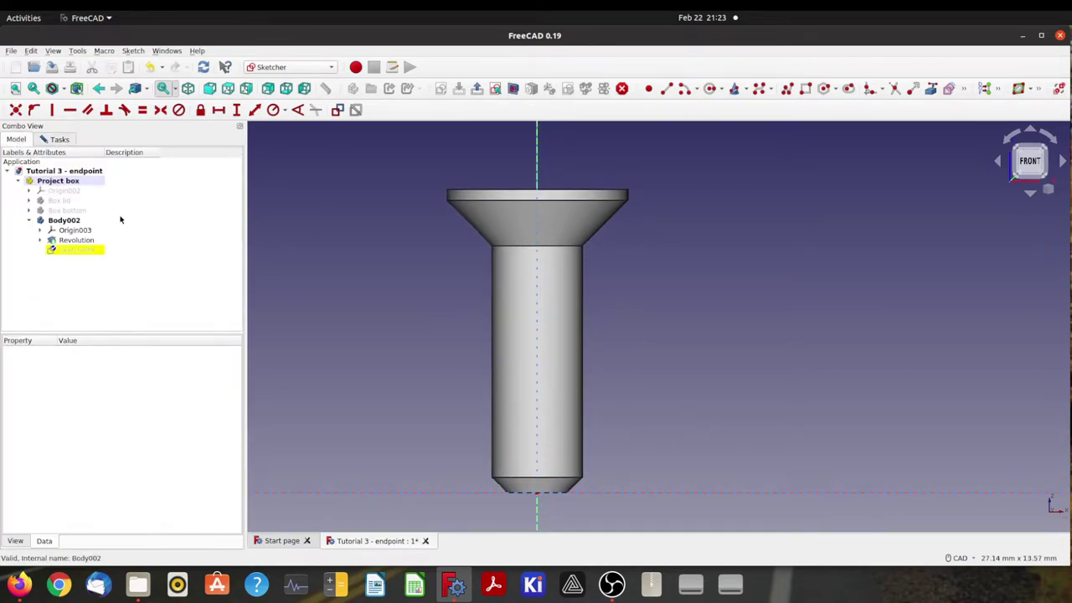
left_click(72, 230)
key("space")
left_click(373, 292)
left_click(60, 139)
Import the screw head's top edge as external geometry and turn on Section view
mouse_move(713, 327)
middle_mouse_down()
mouse_move(615, 328)
mouse_move(500, 279)
middle_mouse_up()
scroll(678, 228, "up", 3)
middle_click_drag(350, 202, 642, 256)
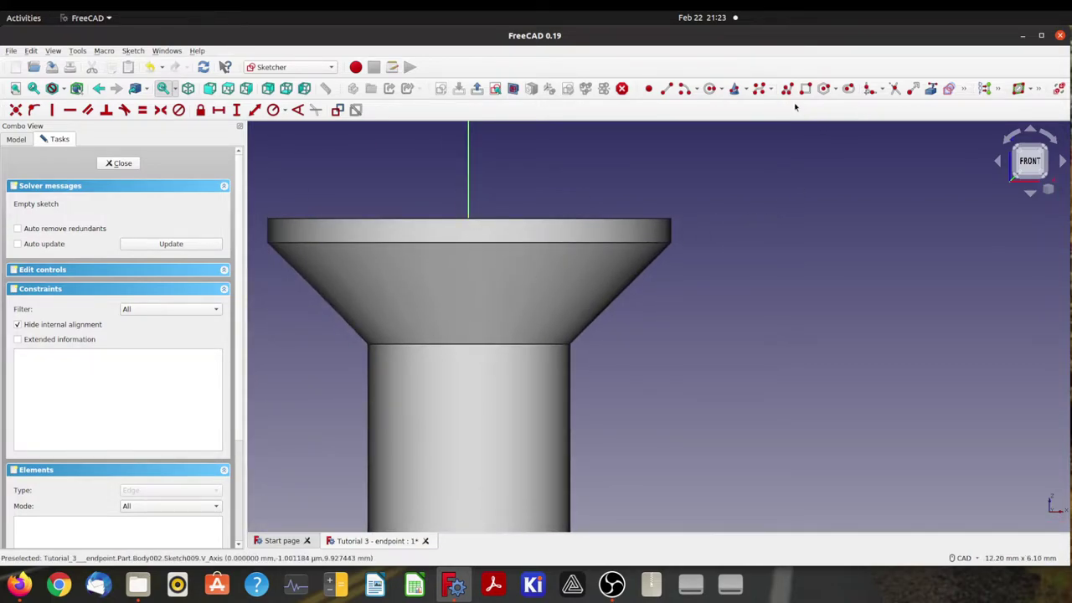
left_click(931, 88)
left_click(536, 220)
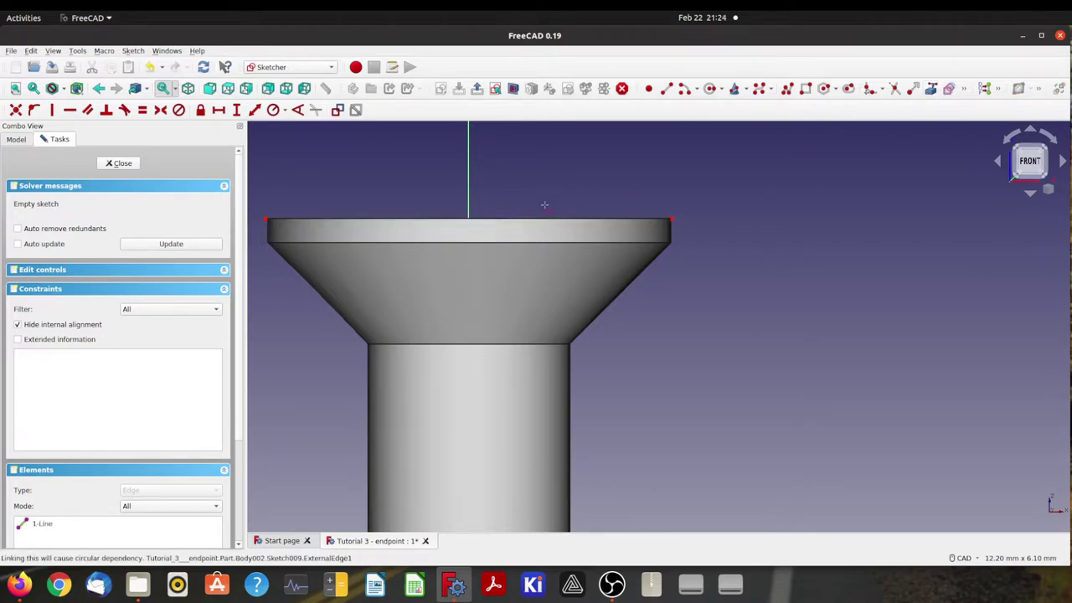
left_click(513, 89)
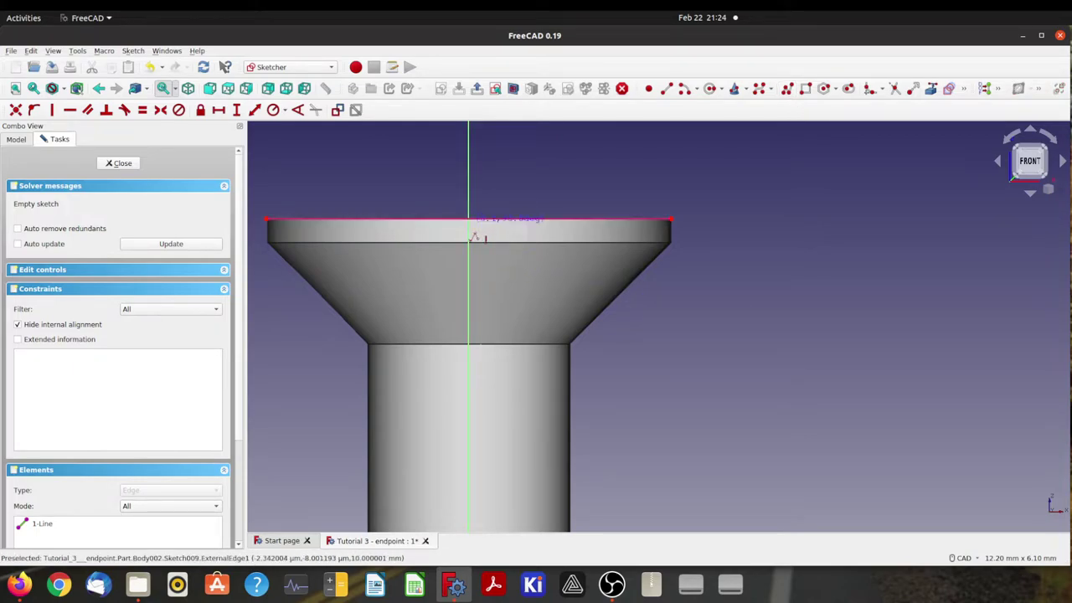
Draw a connected outline from the head's top edge down the axis, across, diagonally up, and back to the top edge
left_click(469, 221)
left_click(468, 326)
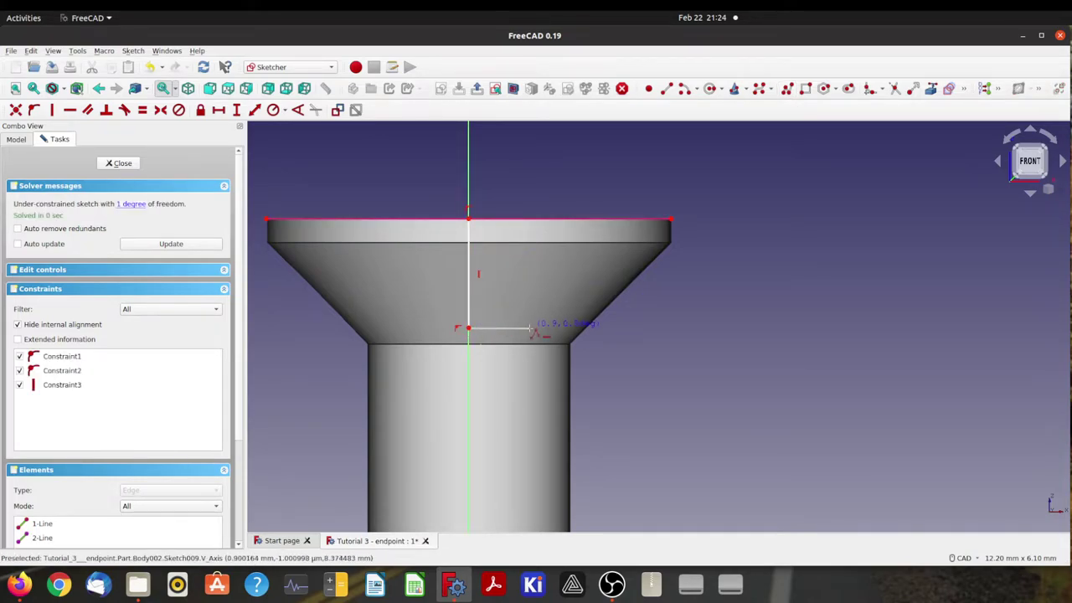
left_click(530, 329)
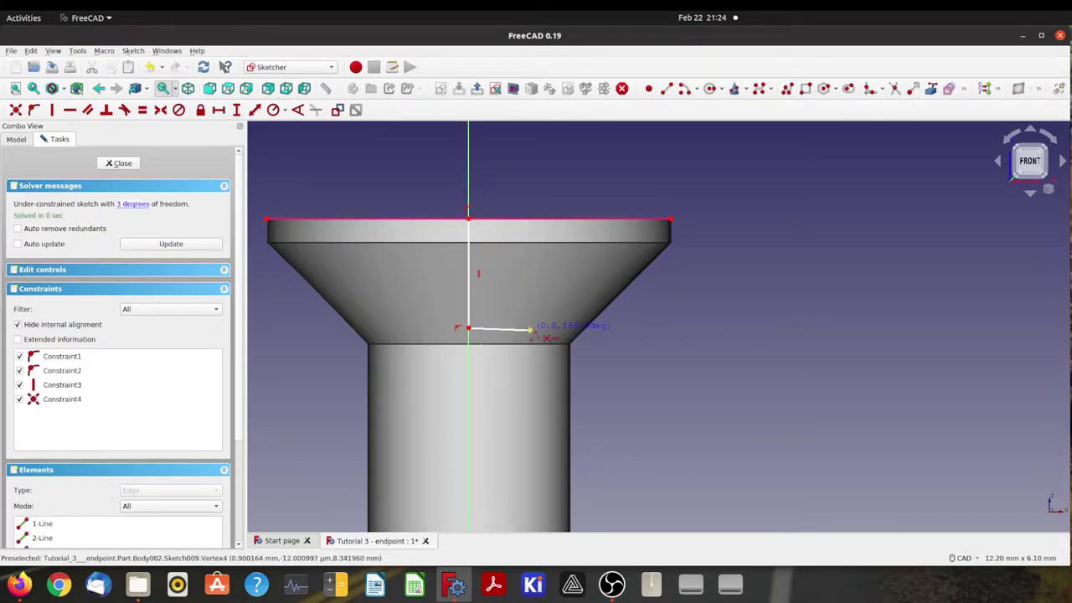
left_click(588, 272)
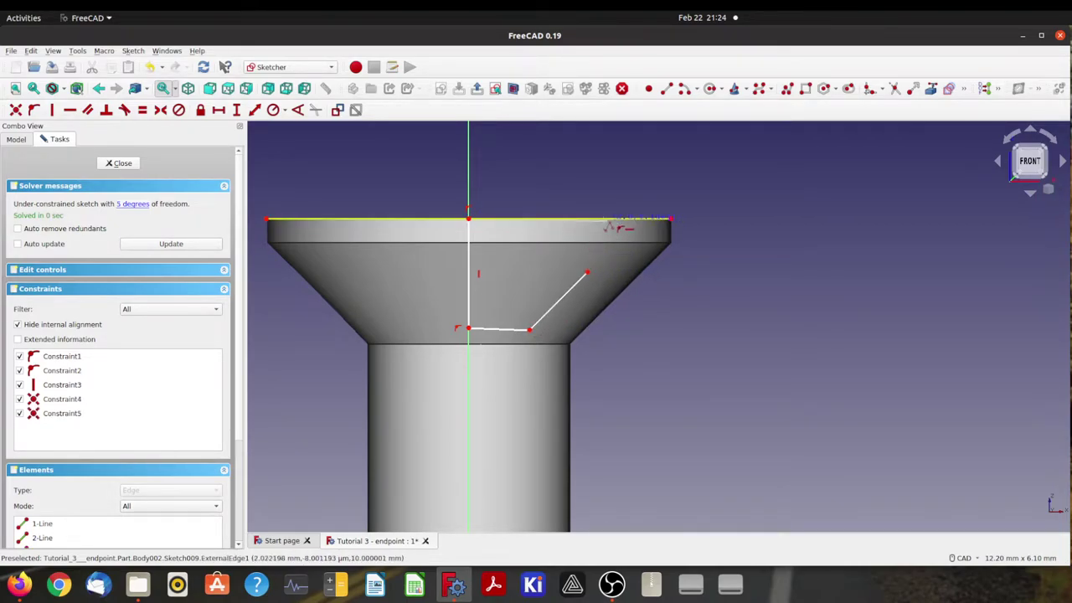
left_click(601, 219)
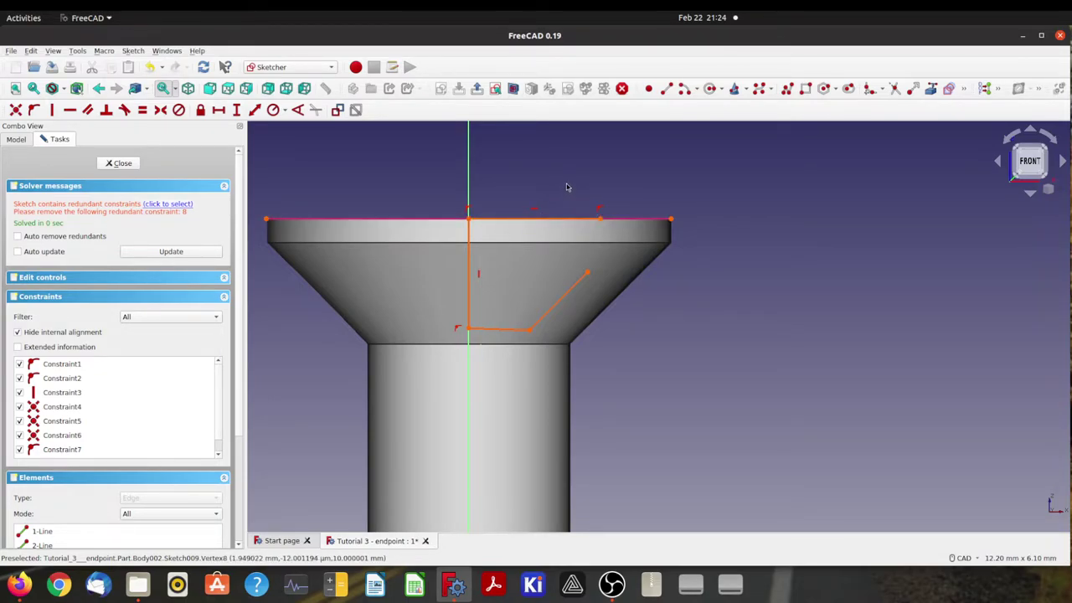
Delete the redundant constraint, join the diagonal's top end to the top edge, and make the bottom line horizontal
left_click(181, 212)
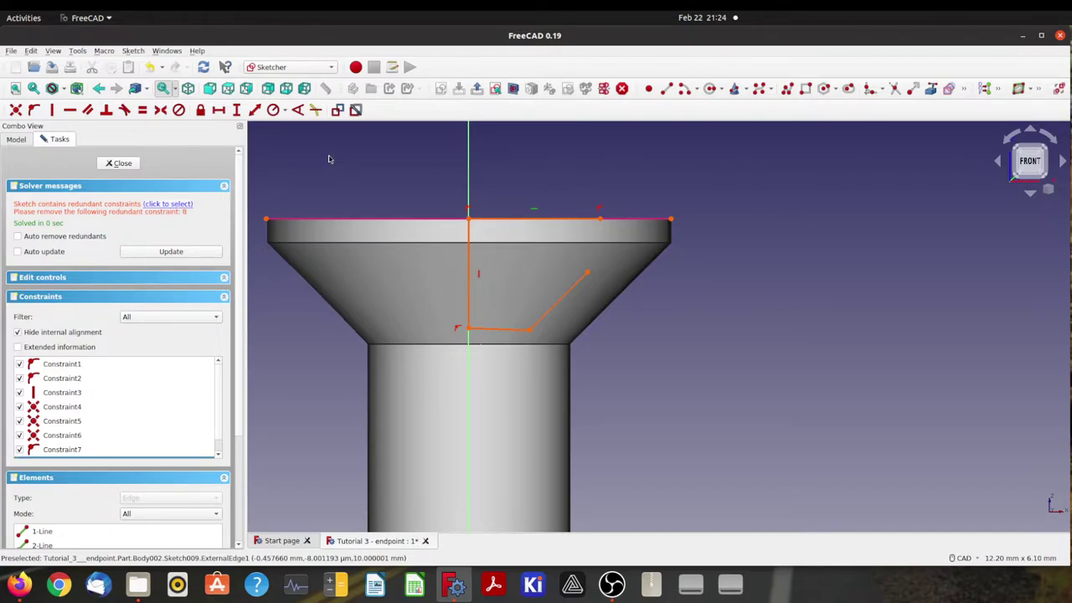
key("Delete")
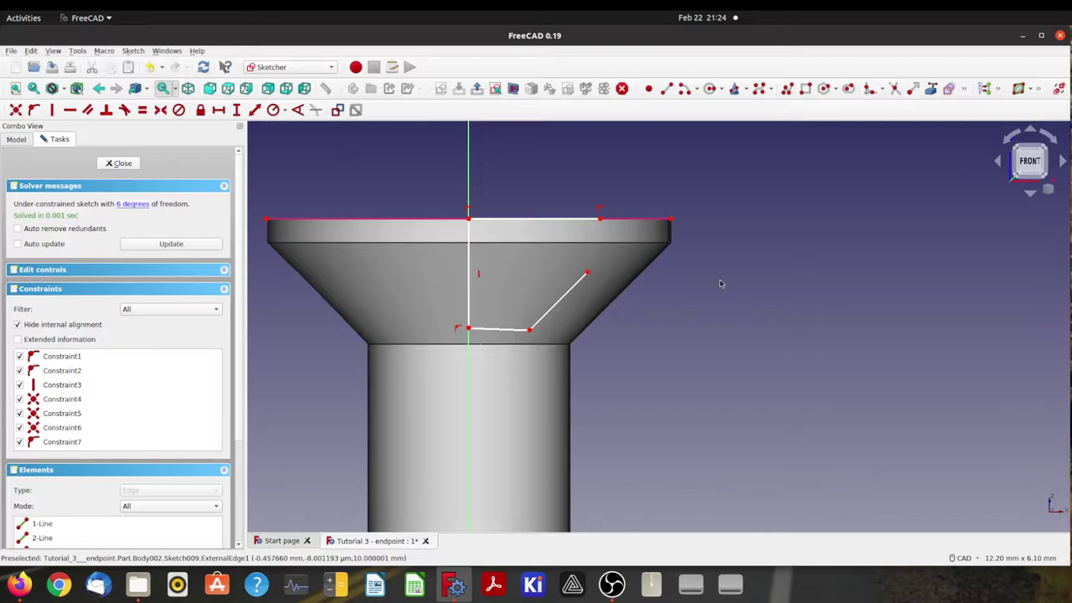
left_click(587, 274)
left_click(600, 218)
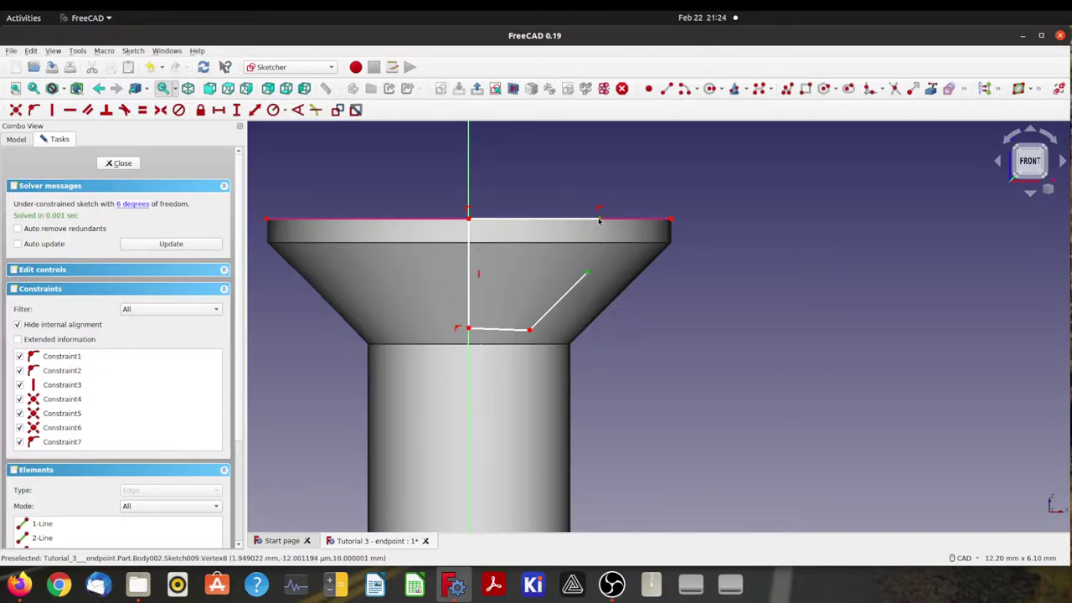
left_click(15, 110)
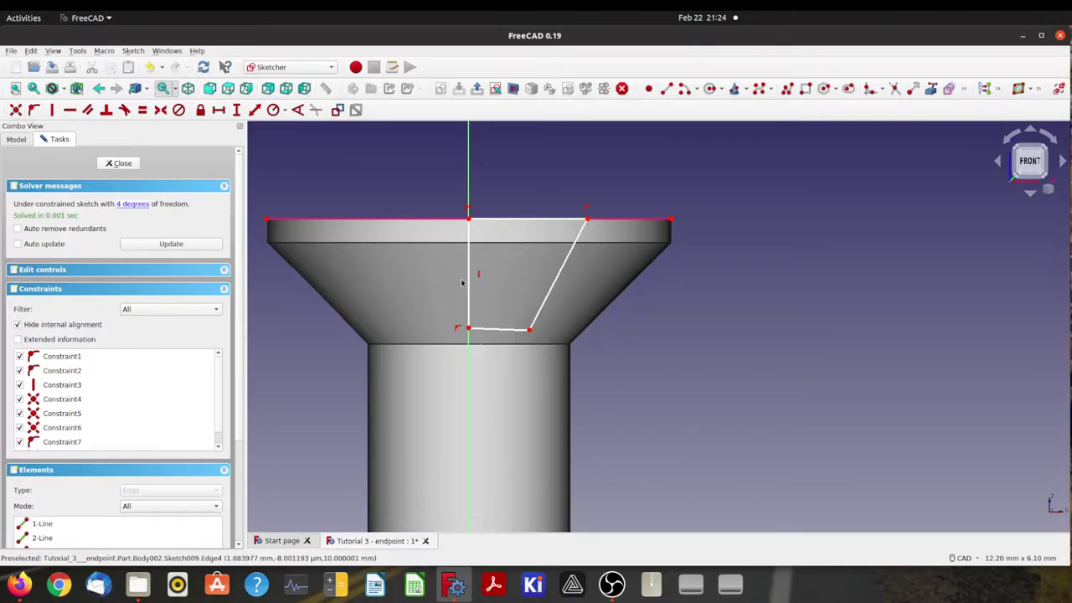
left_click(509, 329)
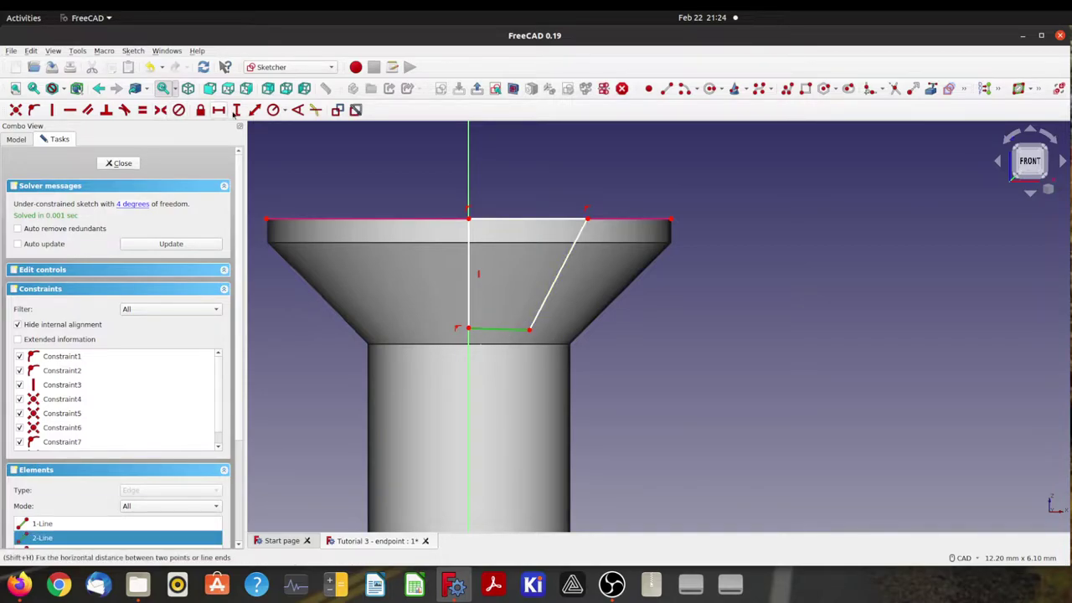
left_click(70, 110)
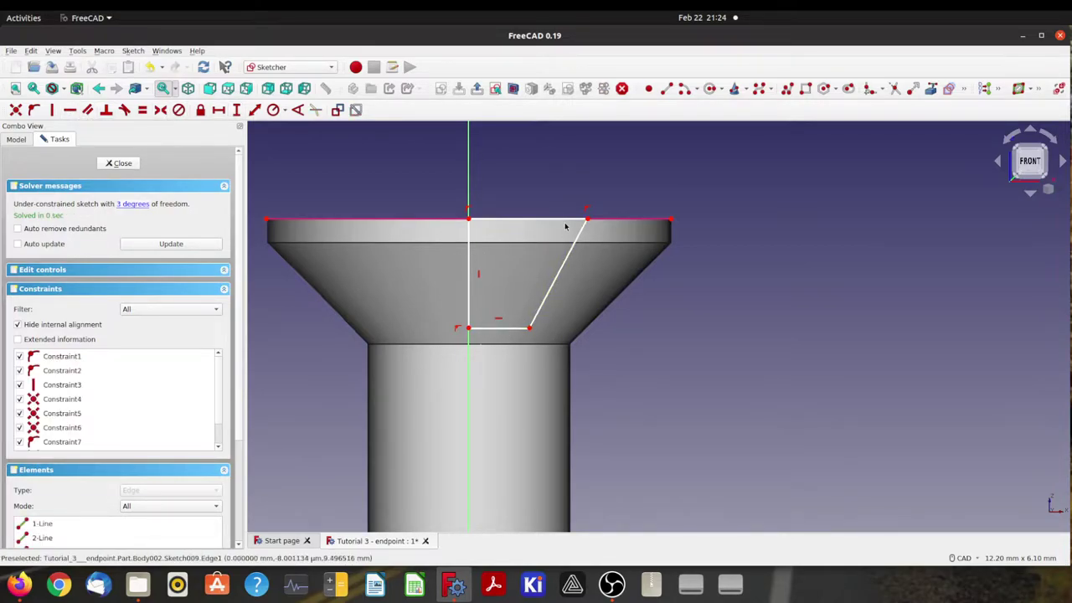
left_click_drag(588, 220, 608, 219)
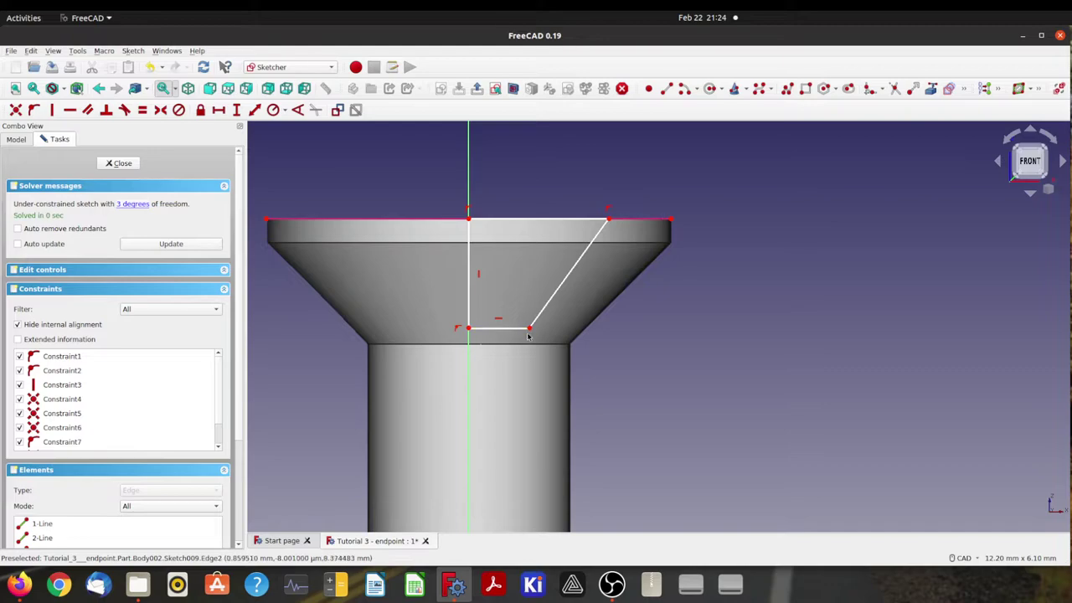
left_click_drag(530, 329, 516, 329)
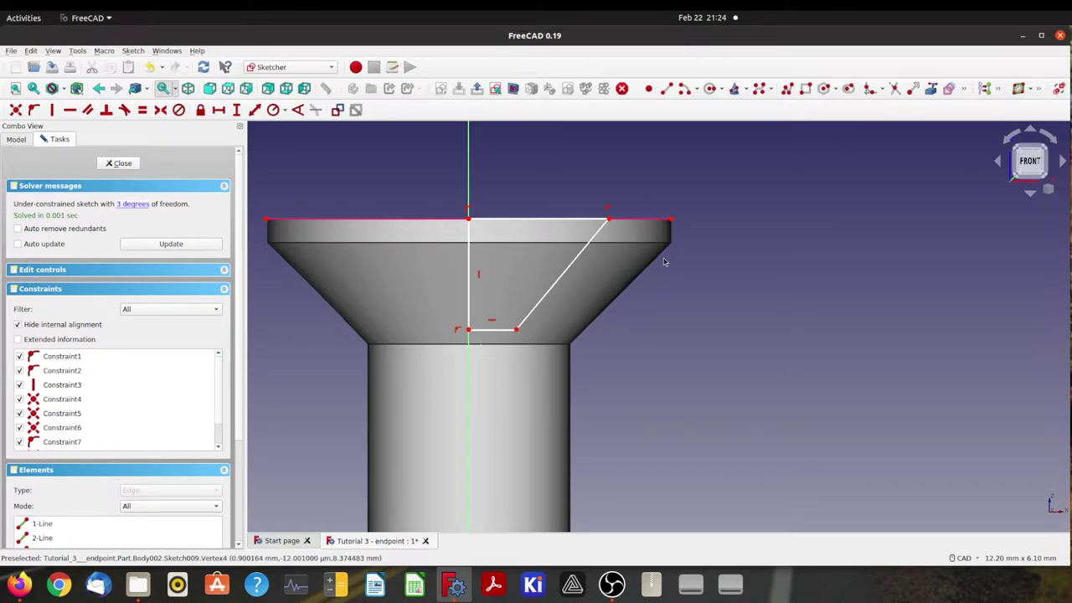
Constrain the angle between the top edge and the sloped side to 60°
left_click(567, 221)
left_click(584, 252)
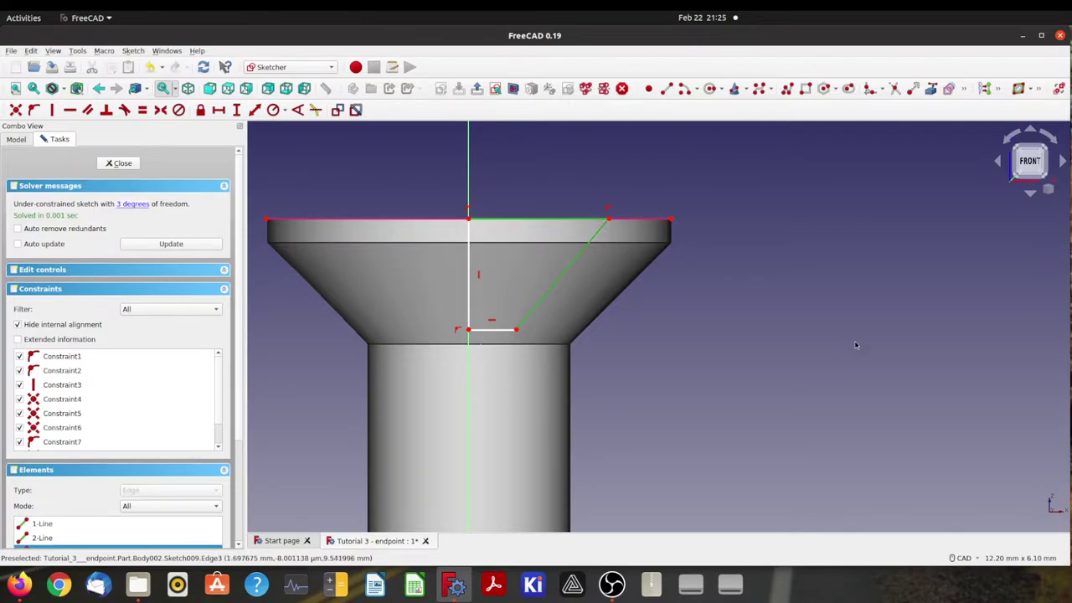
left_click(297, 110)
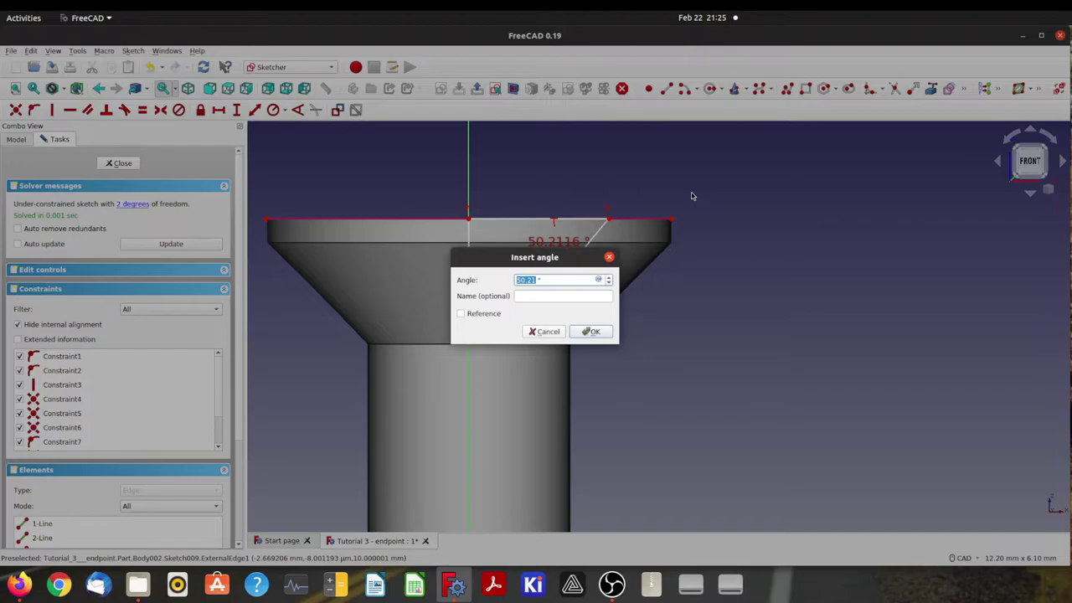
type("60")
key("Return")
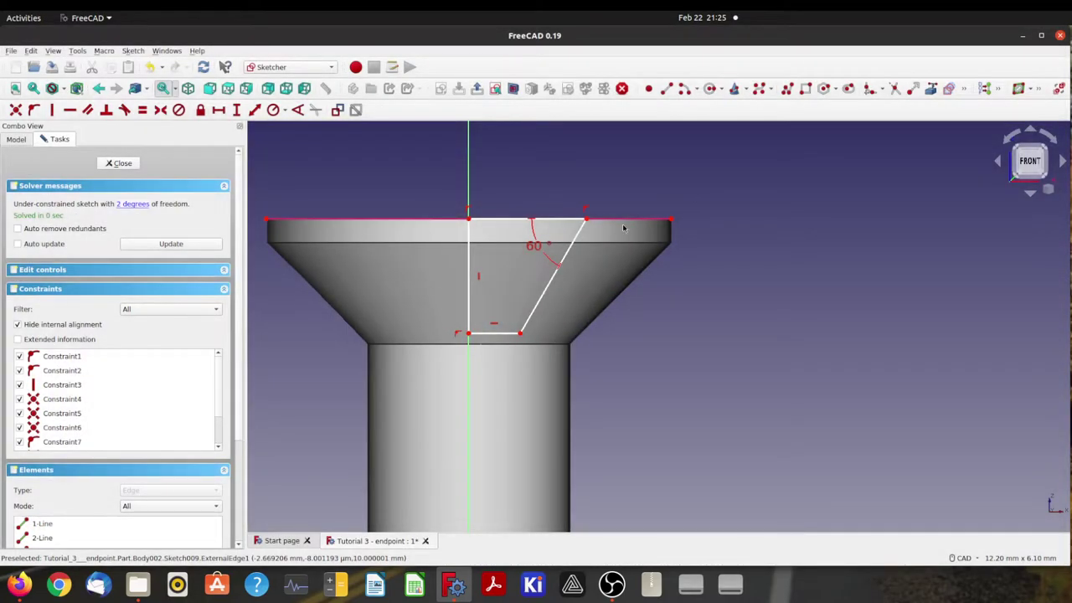
left_click_drag(530, 323, 528, 353)
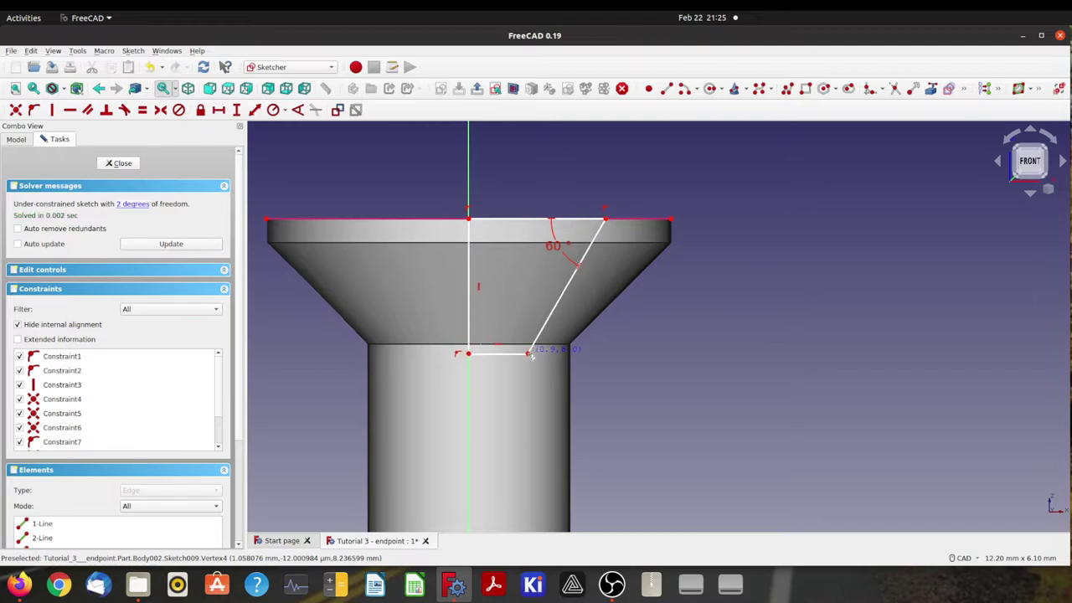
Give the top edge a horizontal width of 2.2 mm
left_click(517, 221)
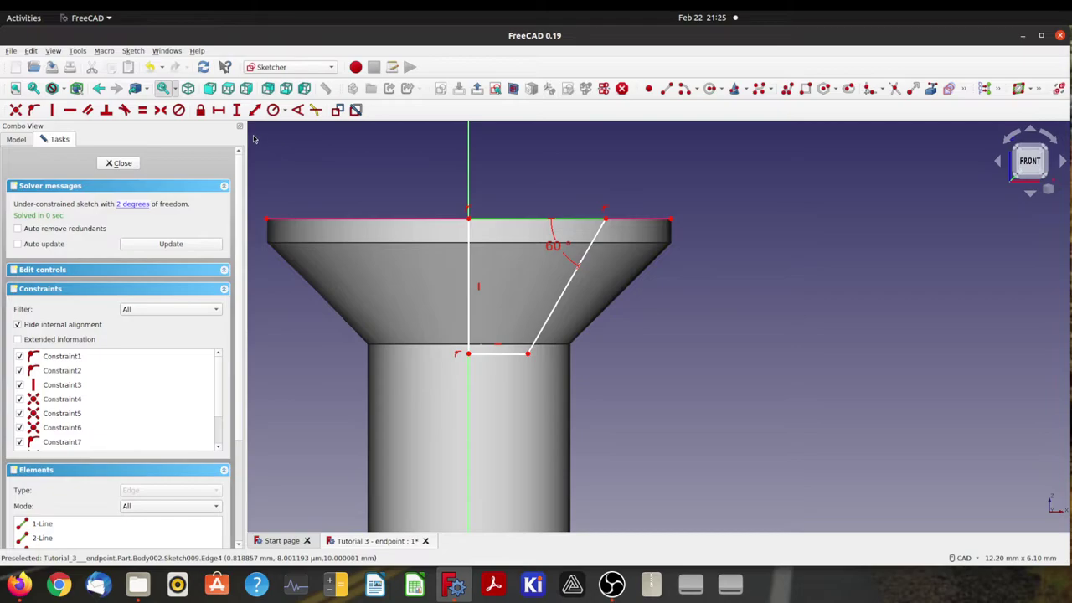
left_click(218, 110)
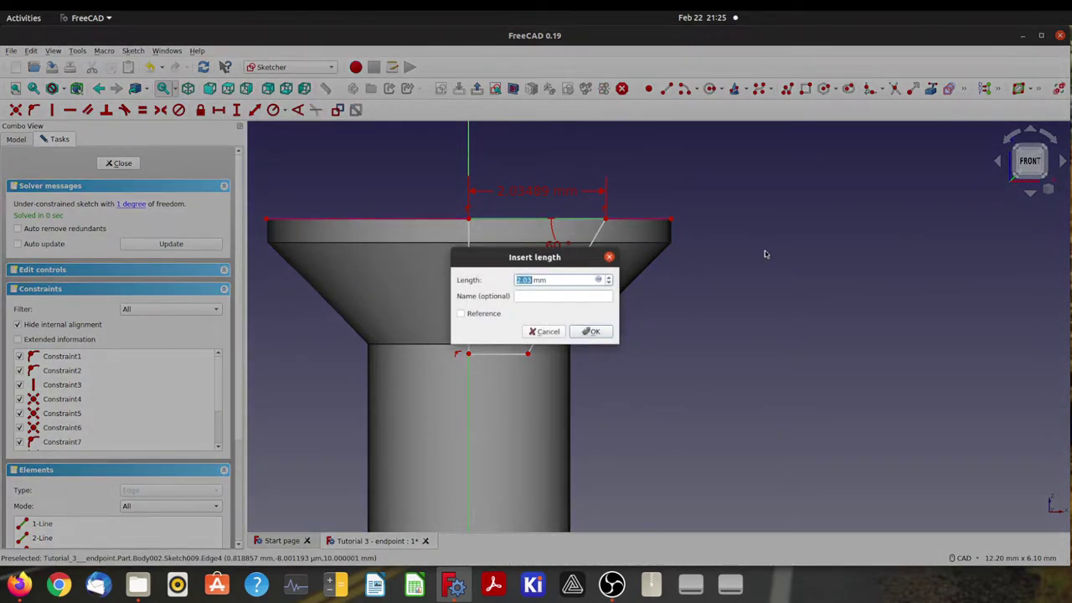
type("1")
key("Return")
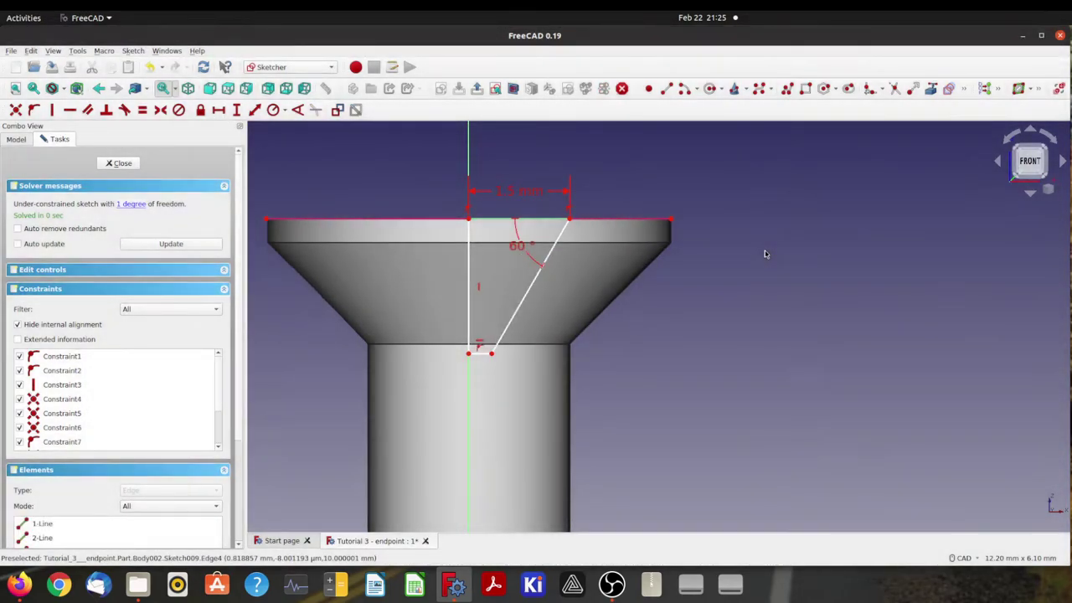
double_click(515, 195)
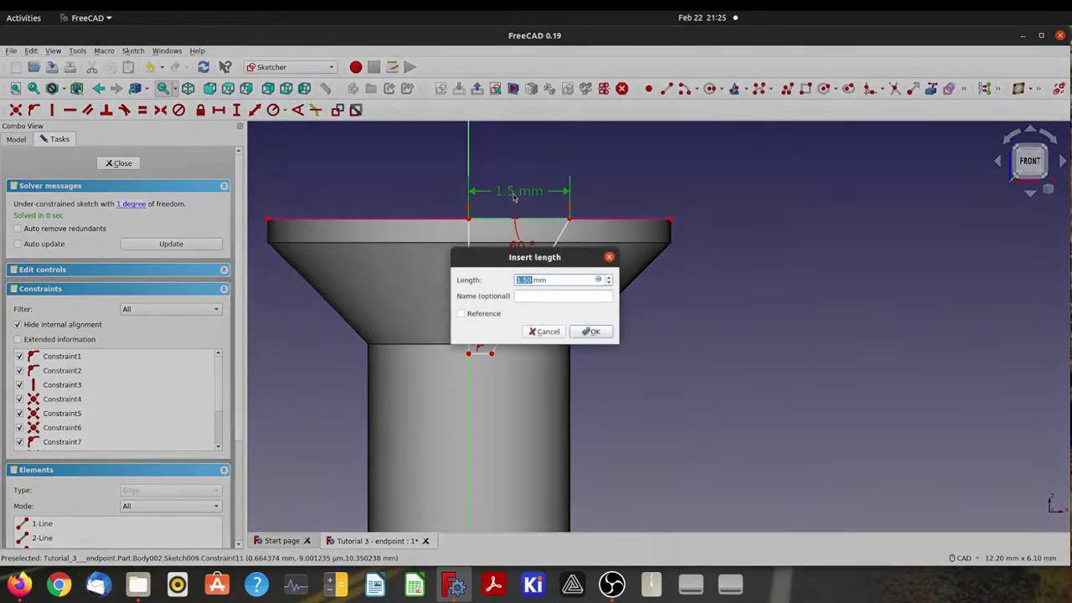
type("2")
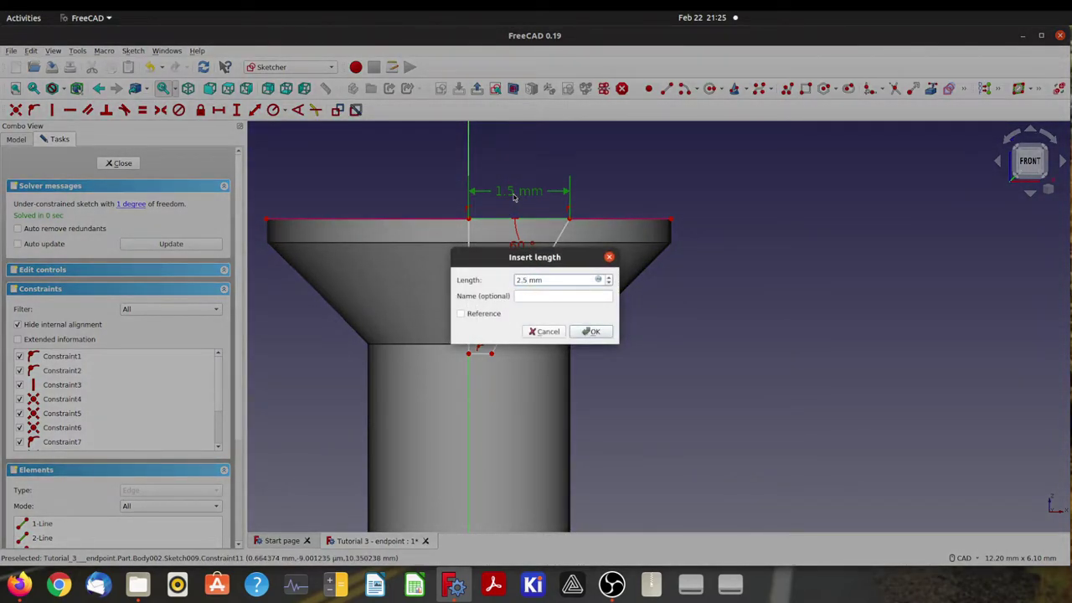
key("Return")
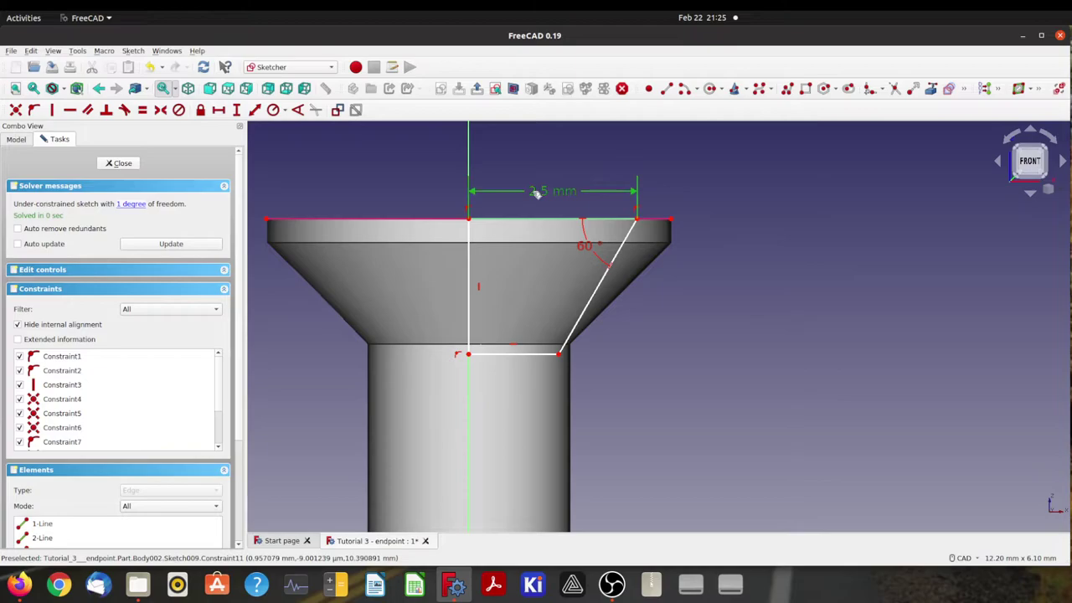
double_click(530, 192)
type("2.2")
key("Return")
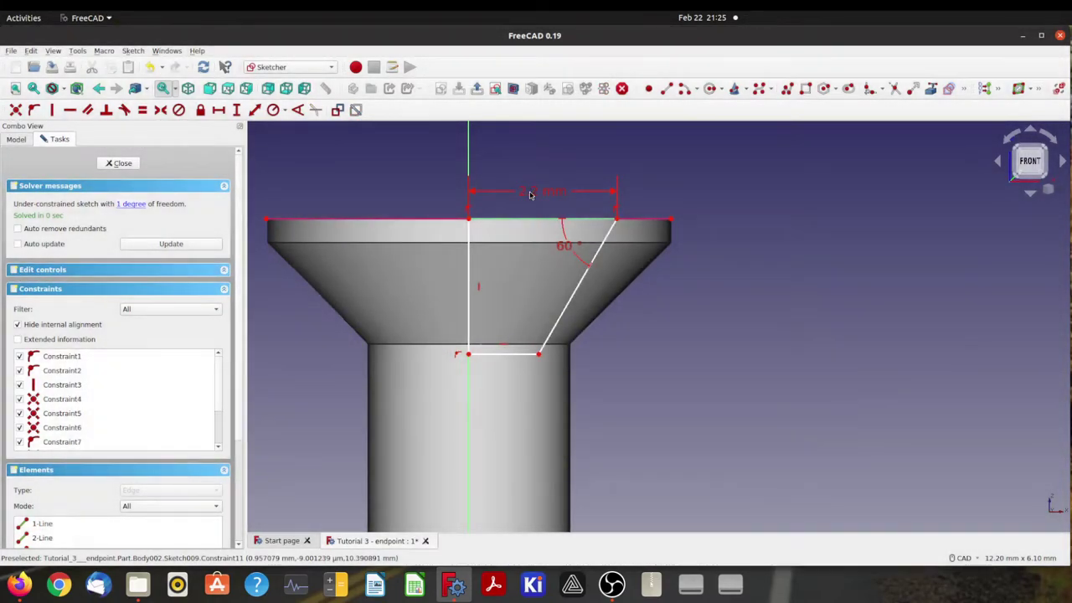
Set the vertical axis line to a 2 mm slot depth
left_click(469, 275)
left_click(237, 110)
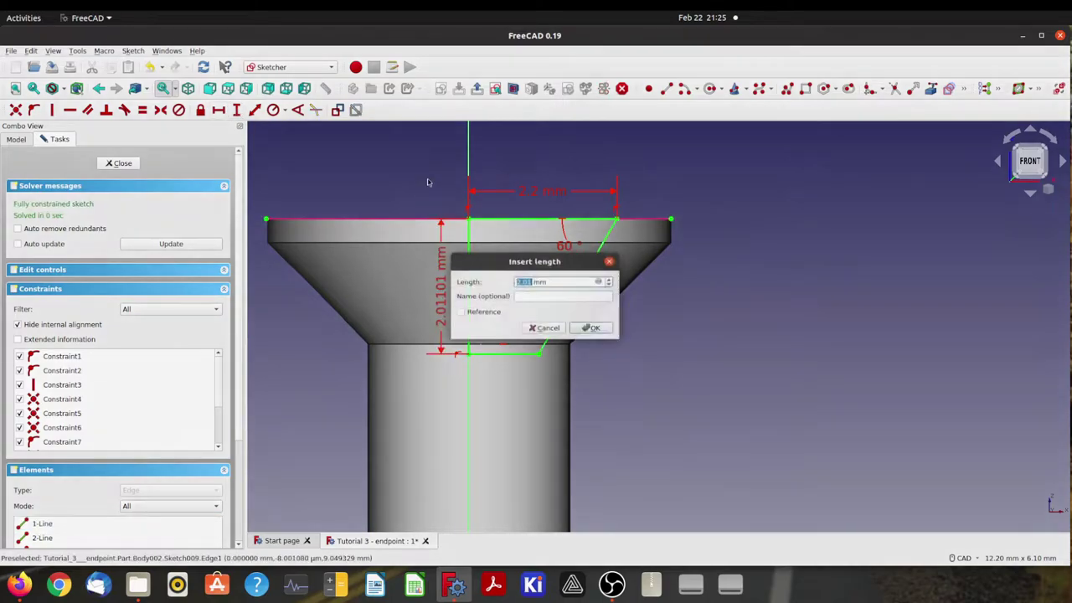
type("2")
key("Return")
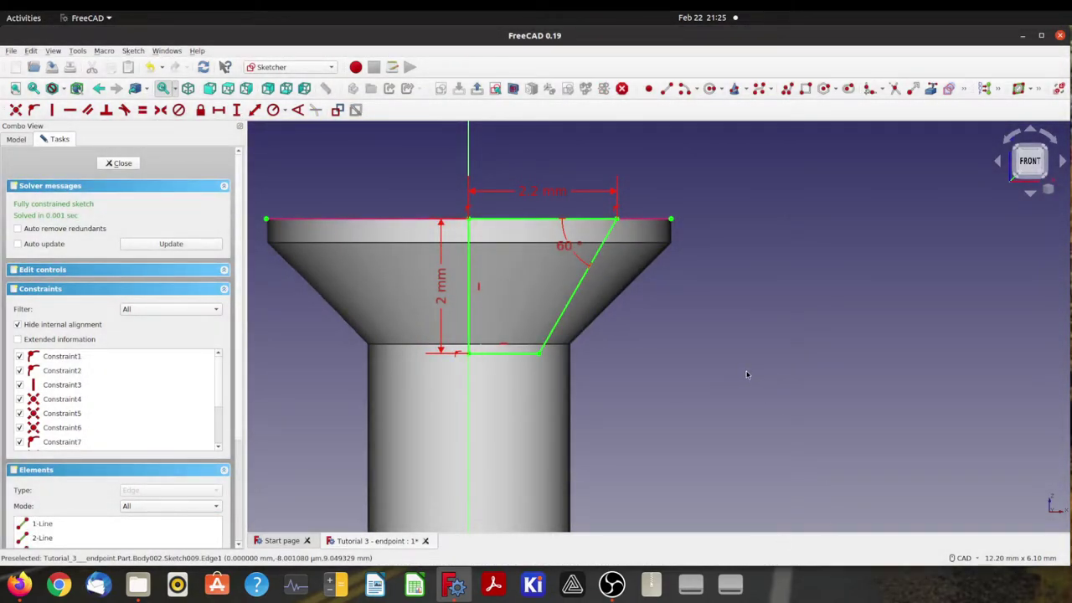
Leave the sketch and create a pocket from Sketch009 with a length of 2
left_click(136, 161)
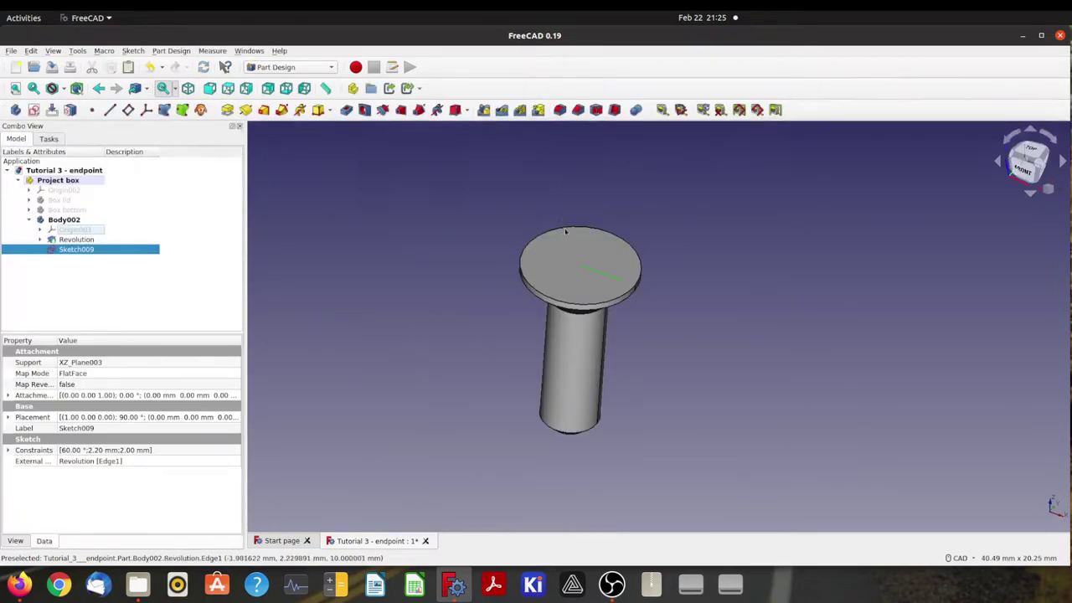
scroll(588, 271, "up", 2)
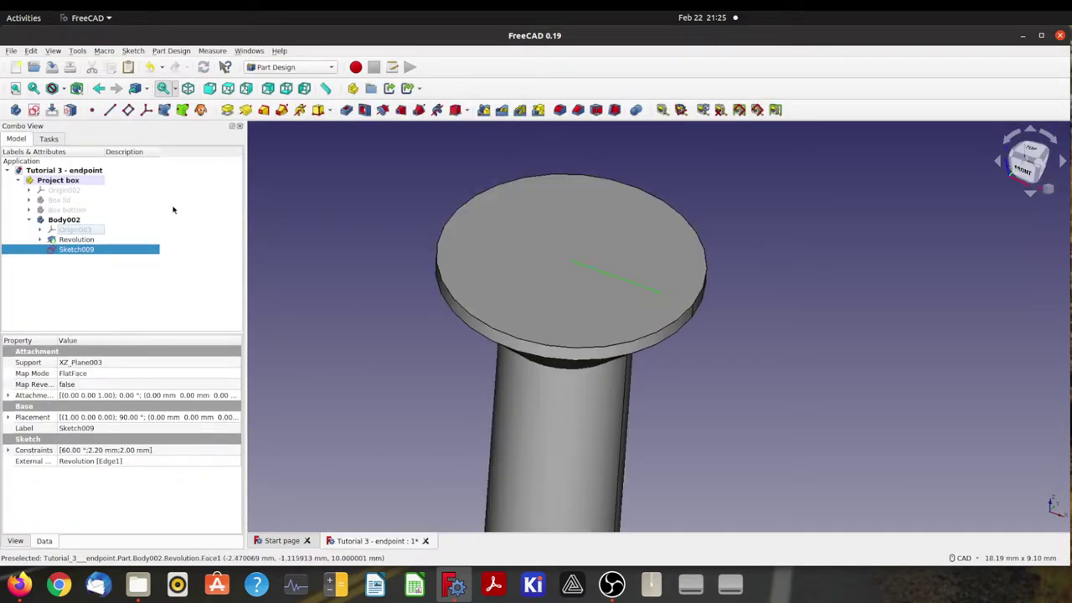
middle_click_drag(387, 257, 318, 267)
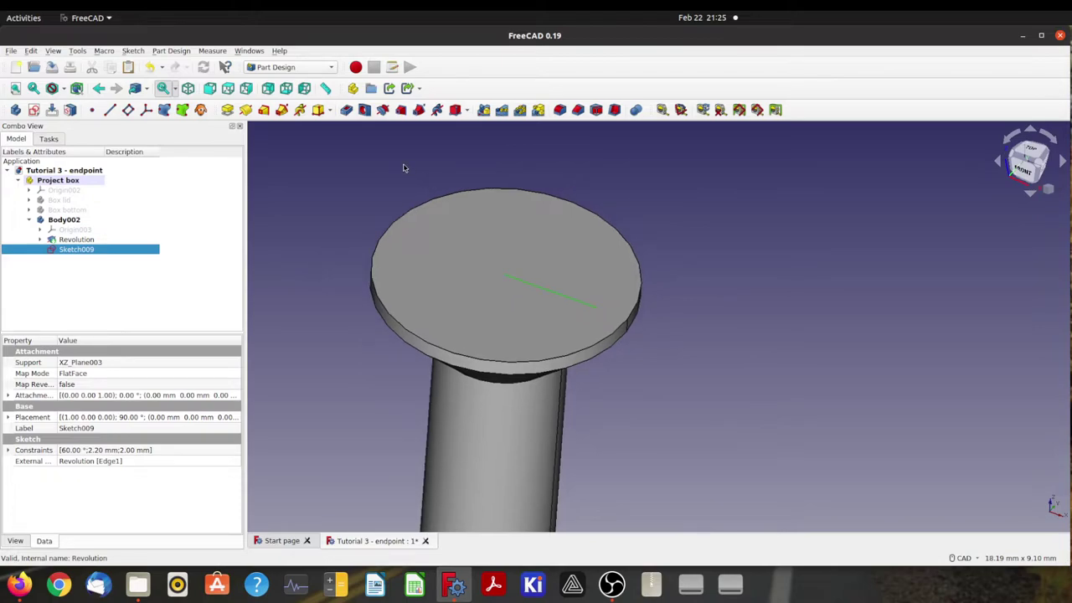
left_click(345, 110)
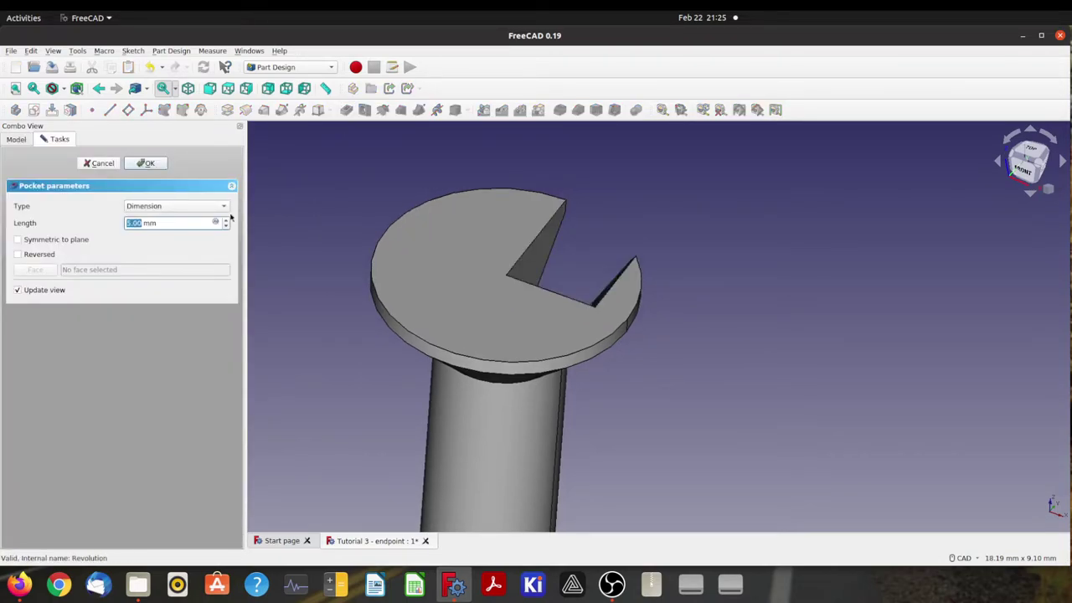
type("2")
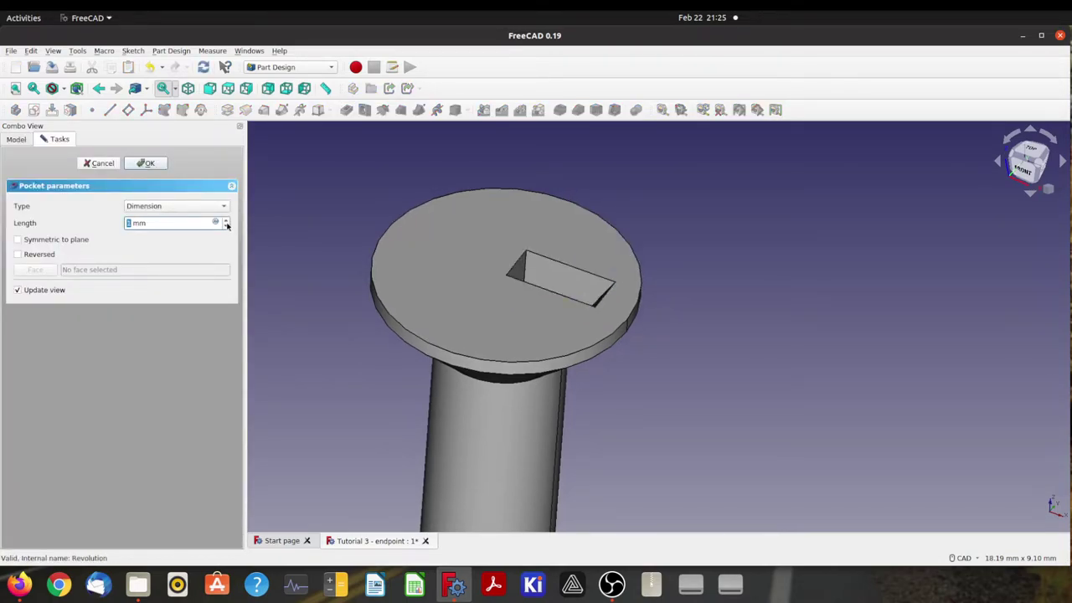
Briefly show the body's origin planes to check the slot orientation from above
middle_click_drag(503, 209, 502, 248)
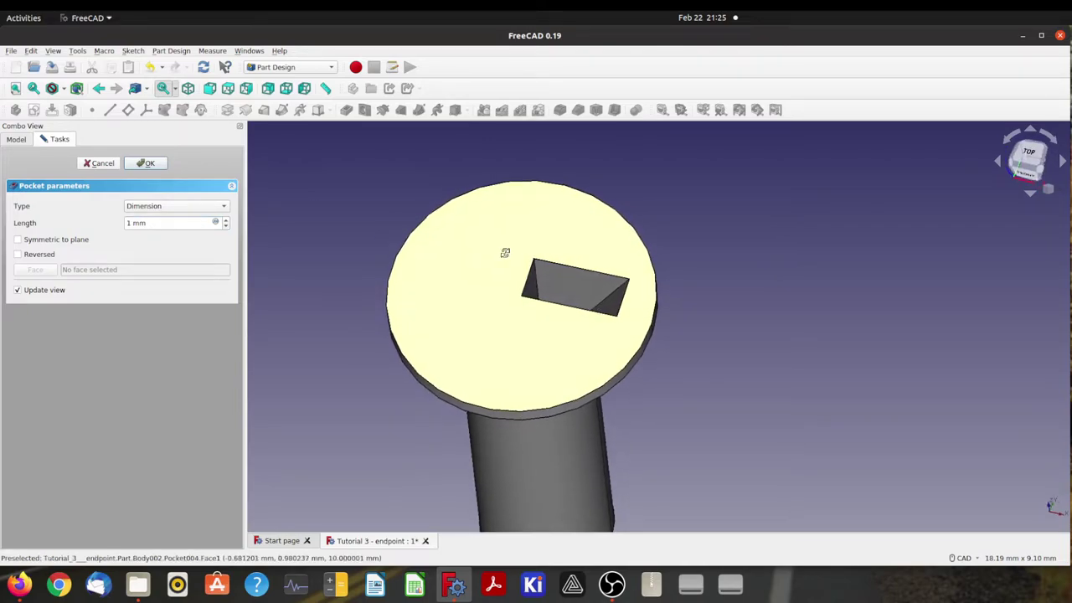
left_click(17, 139)
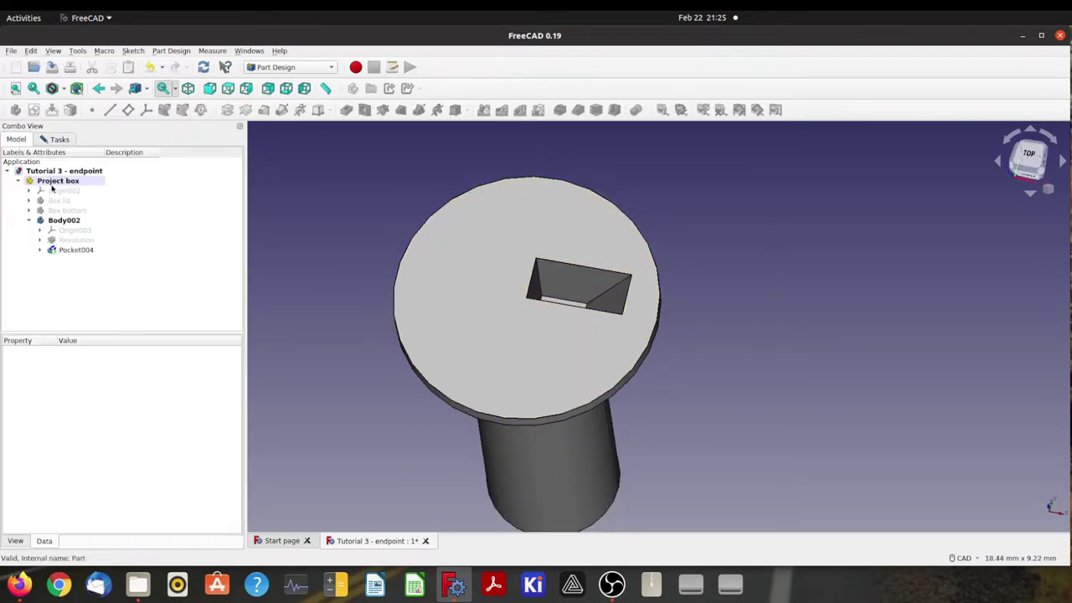
left_click(74, 230)
left_click(339, 226)
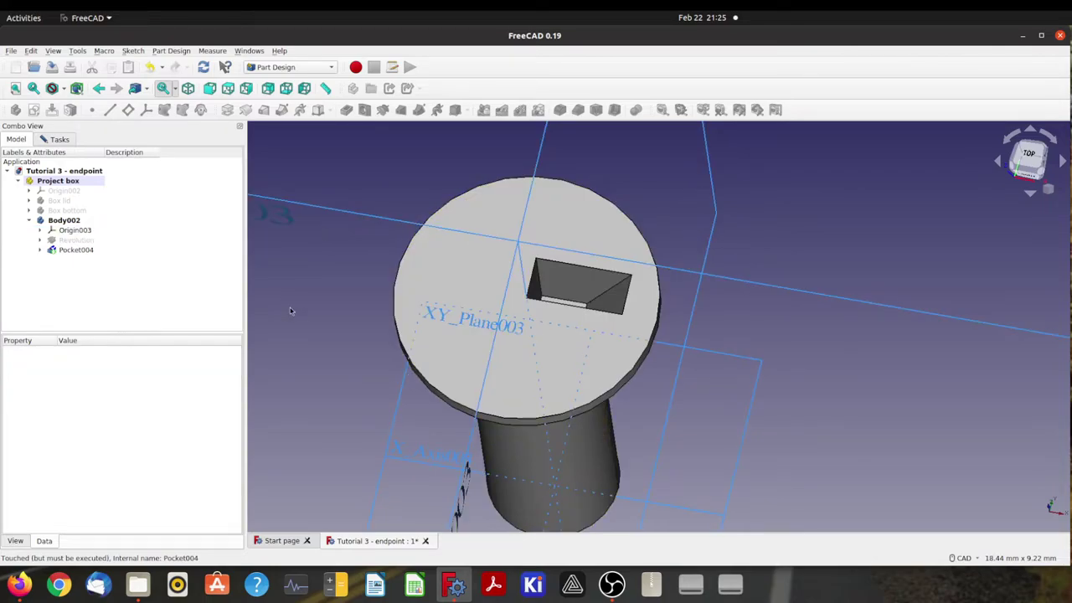
left_click(60, 139)
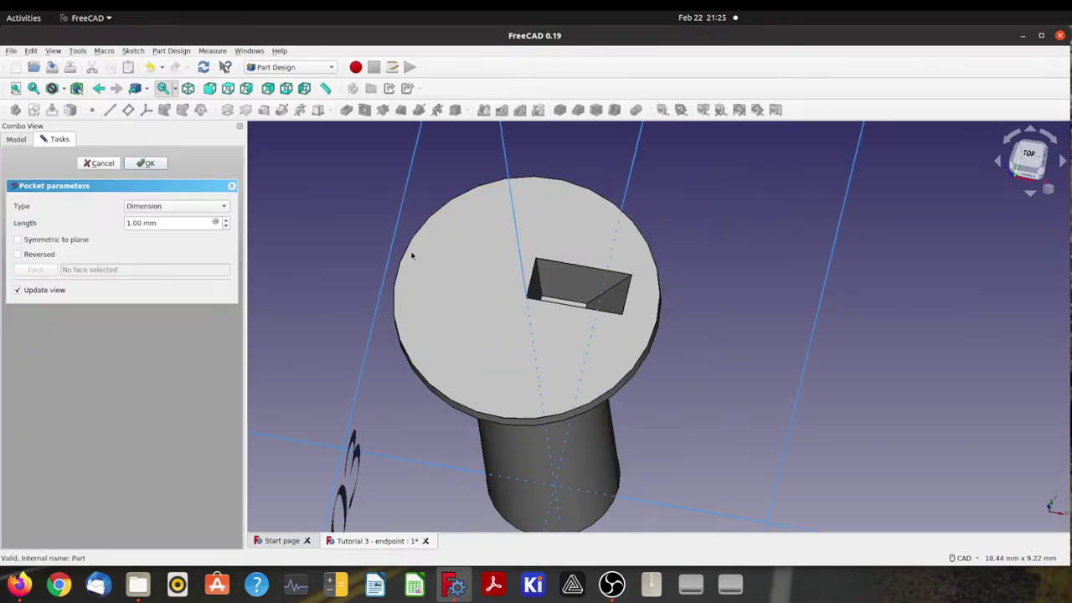
middle_click_drag(519, 314, 361, 310)
Make the pocket symmetric to the sketch plane, comparing the slot from several angles
left_click(18, 241)
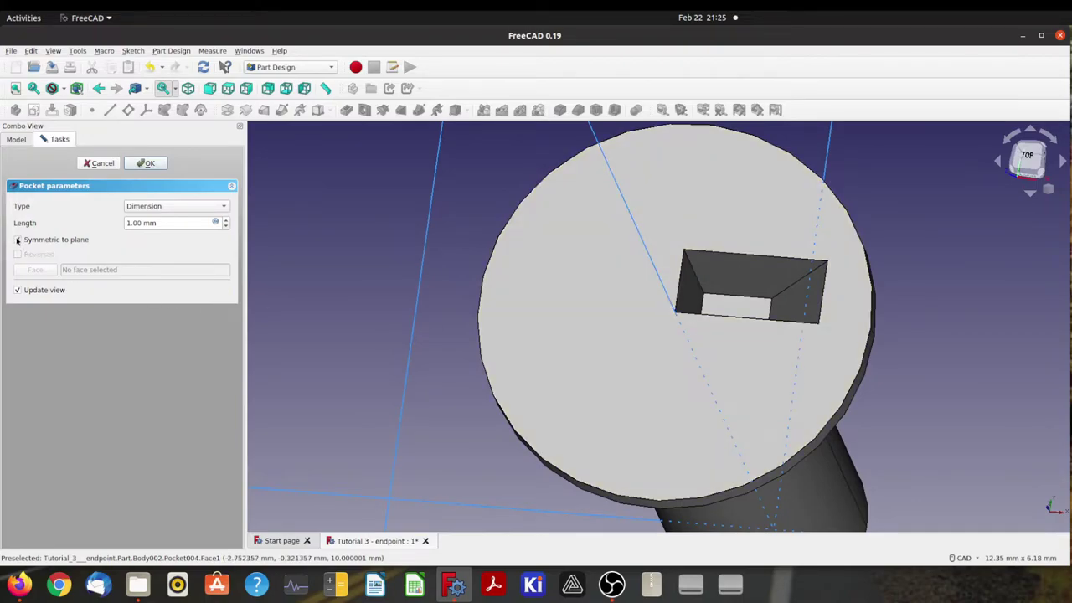
middle_click_drag(661, 394, 677, 433)
left_click(17, 240)
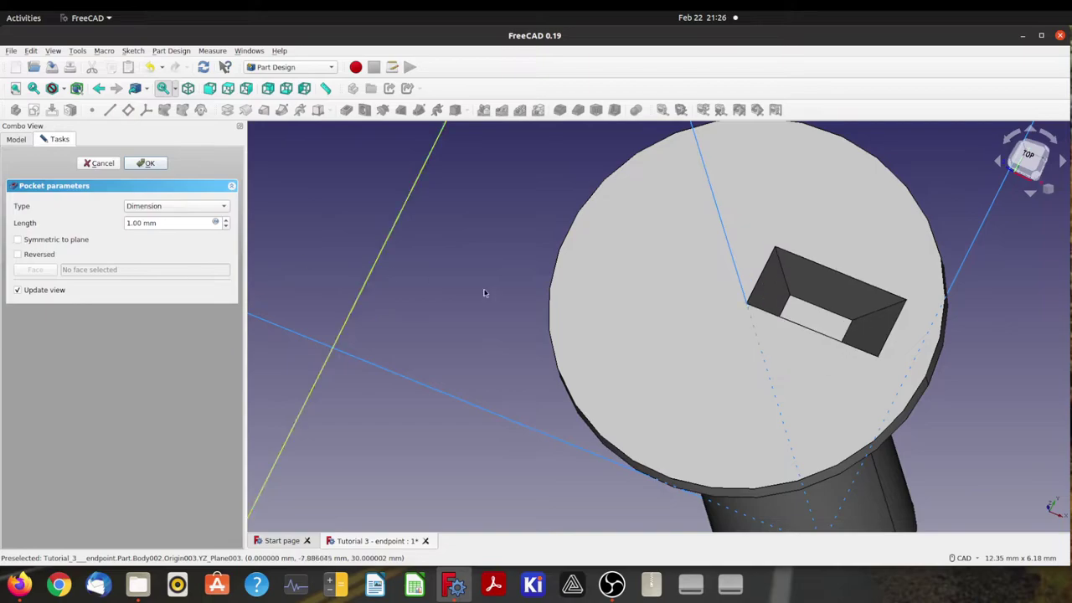
middle_click_drag(485, 292, 401, 344)
left_click(18, 242)
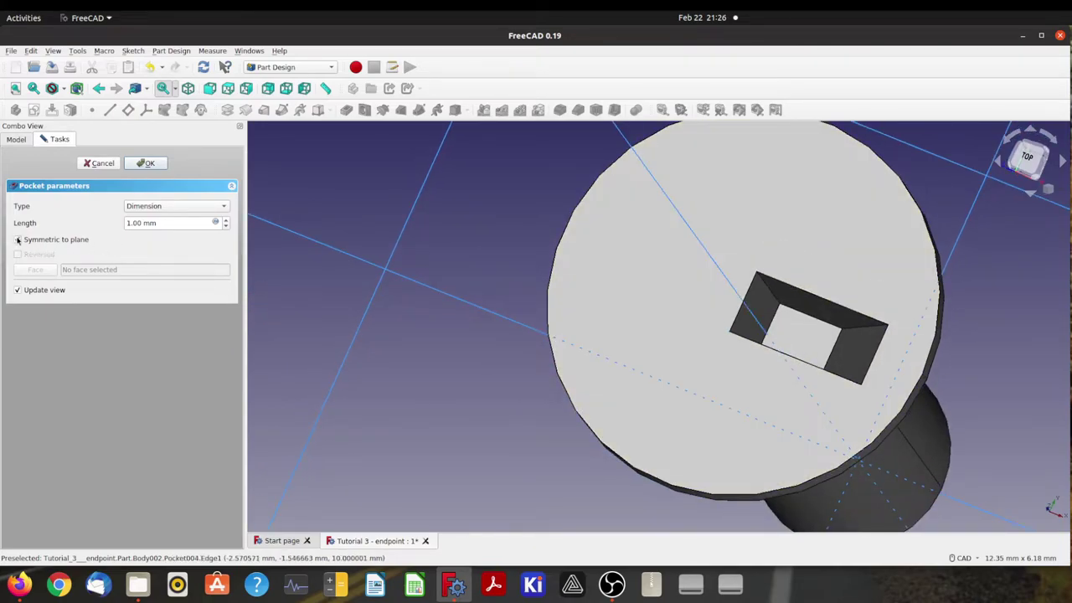
middle_click_drag(625, 340, 713, 335)
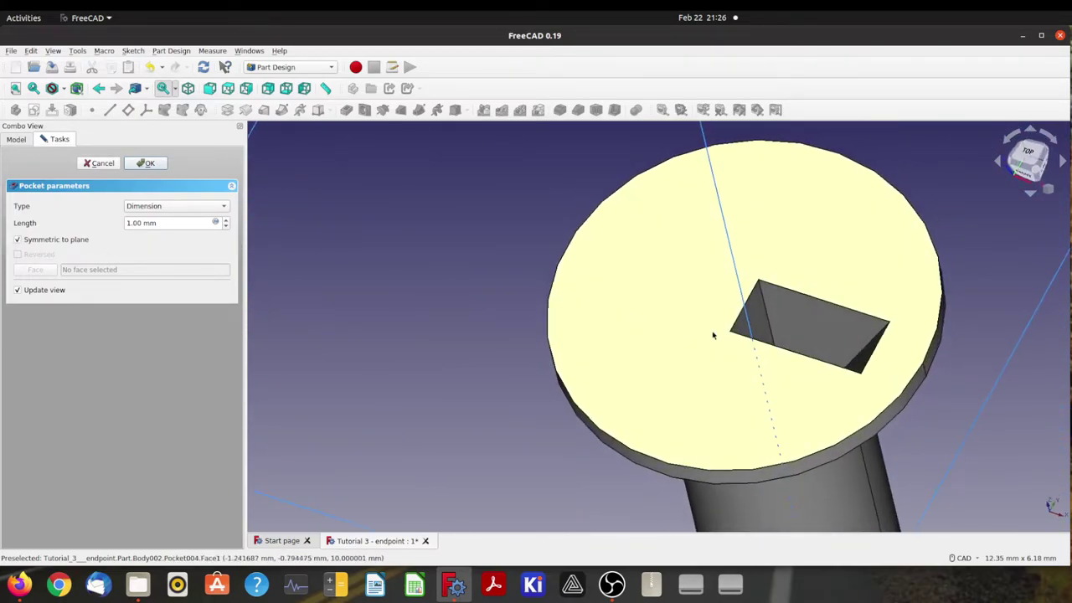
middle_click_drag(773, 430, 607, 425)
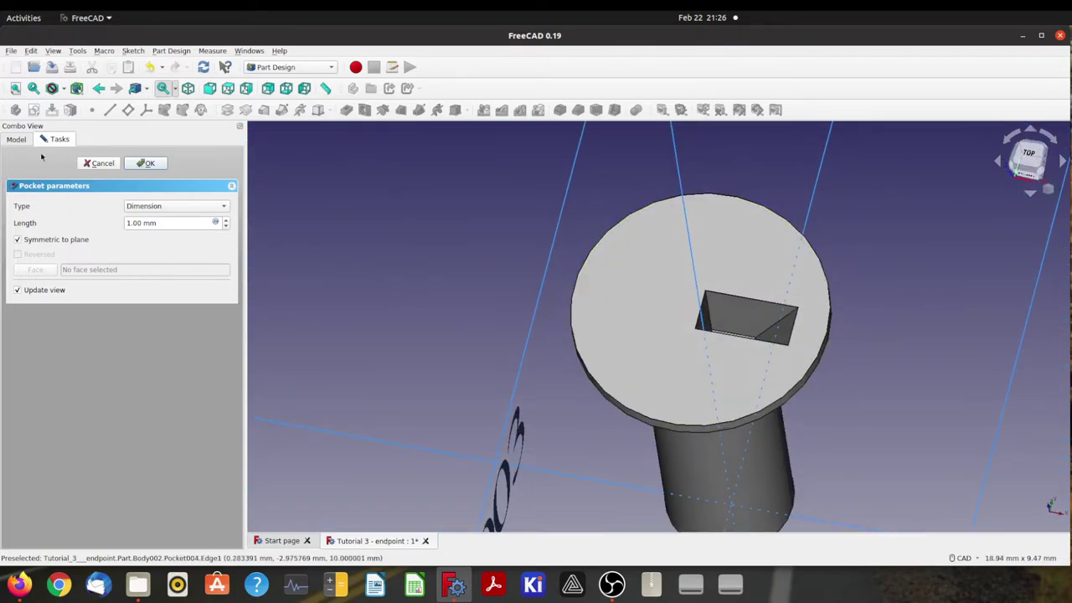
left_click(16, 139)
left_click(68, 233)
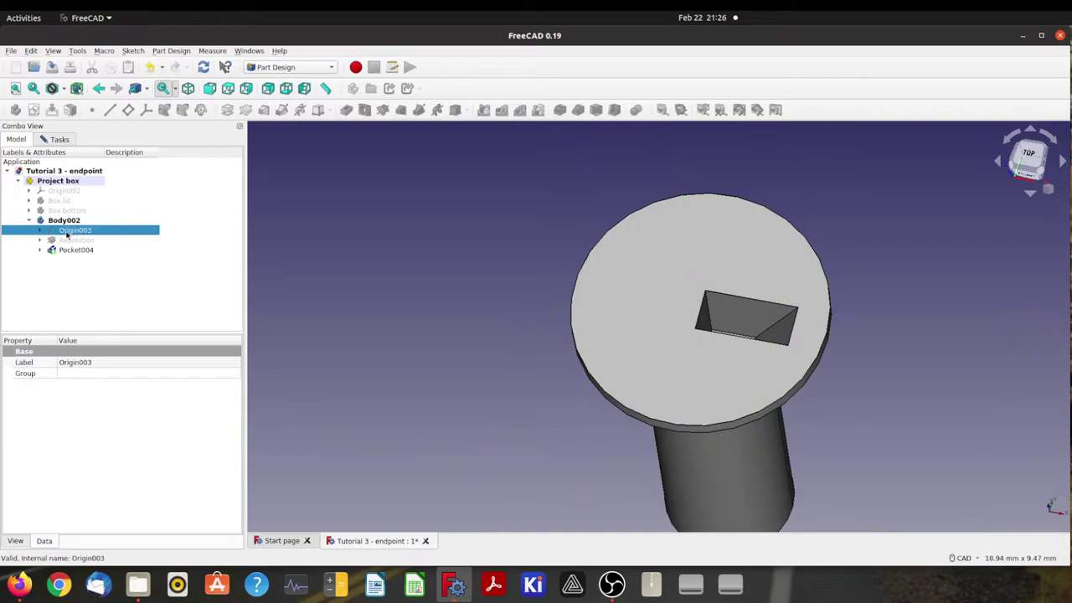
Review Pocket004's parameters without changes and select the slot feature
middle_click_drag(461, 321, 626, 340)
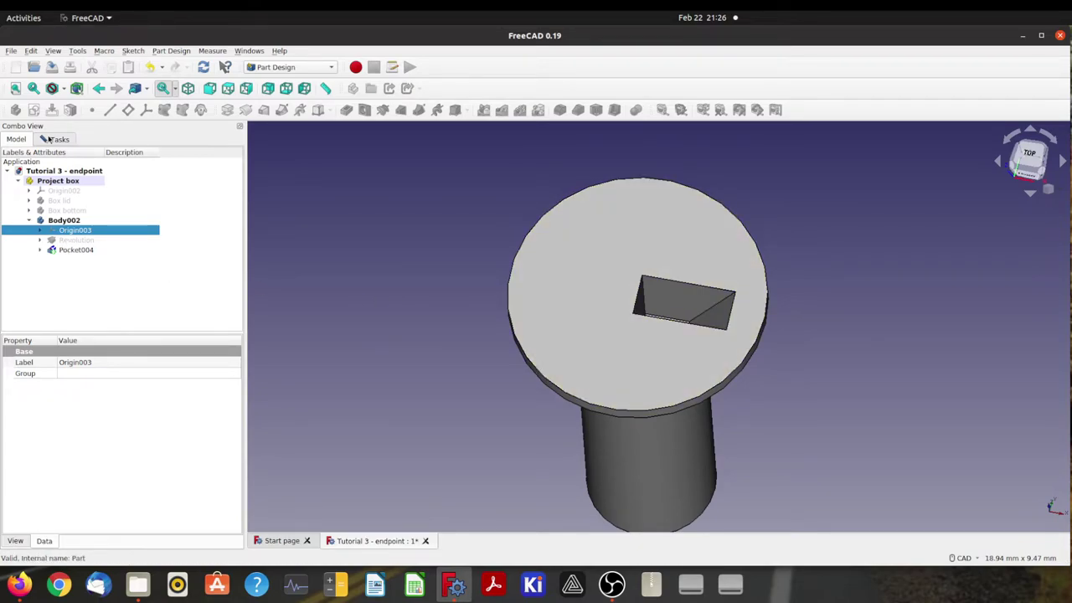
double_click(76, 250)
left_click(149, 164)
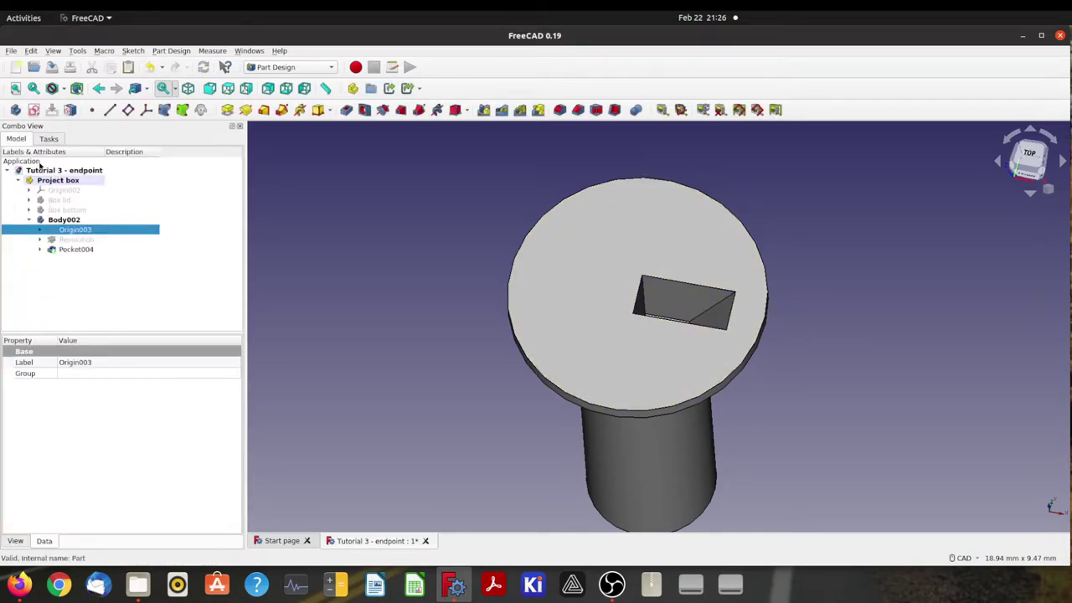
left_click(67, 249)
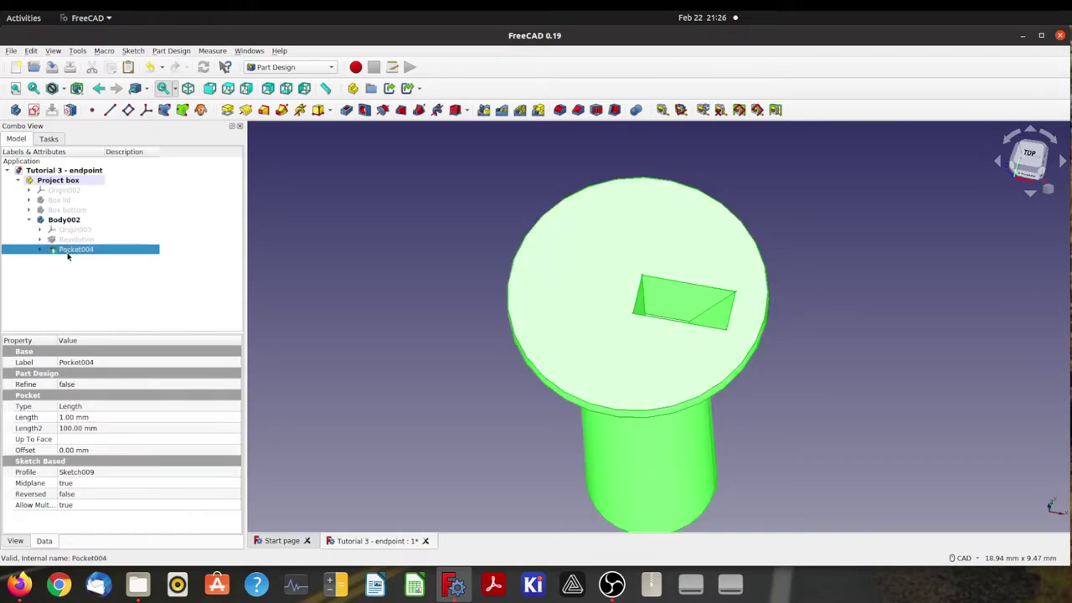
Polar-pattern Pocket004 with 4 occurrences about the vertical sketch axis
left_click(519, 111)
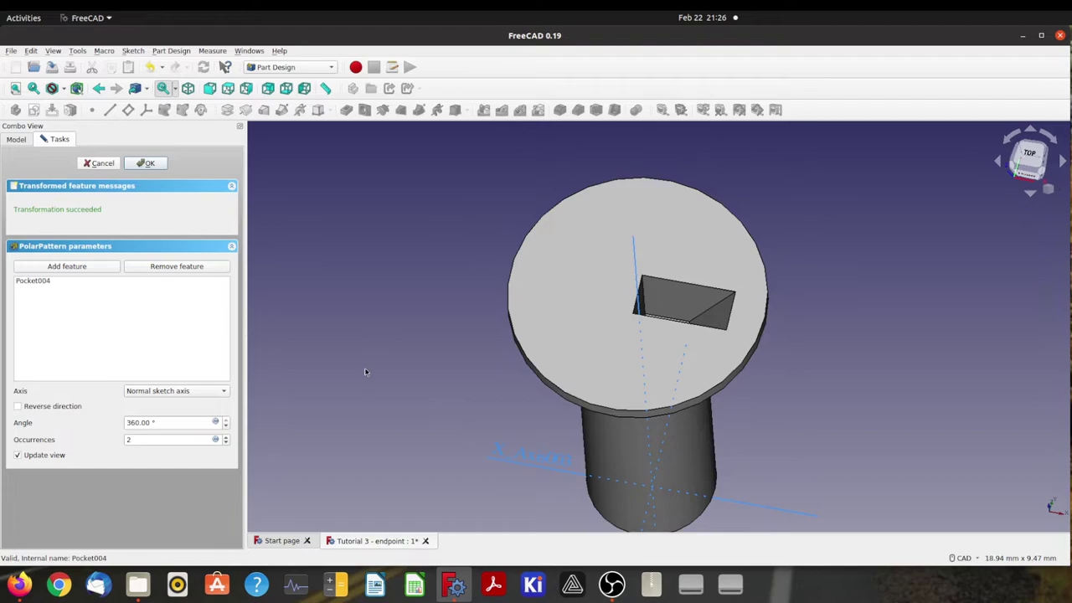
left_click(226, 440)
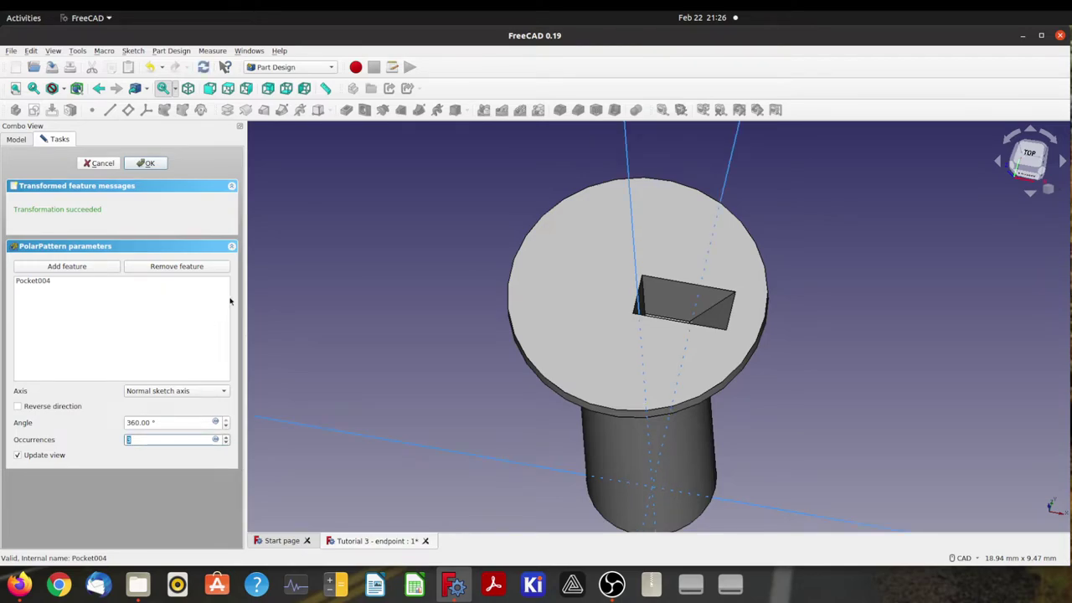
left_click(180, 391)
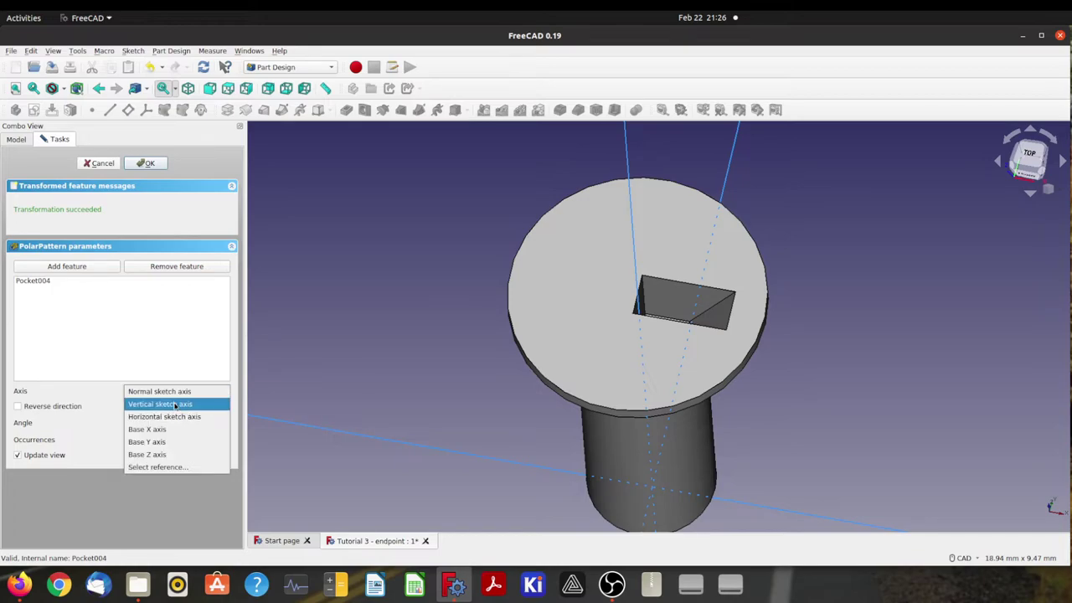
left_click(175, 403)
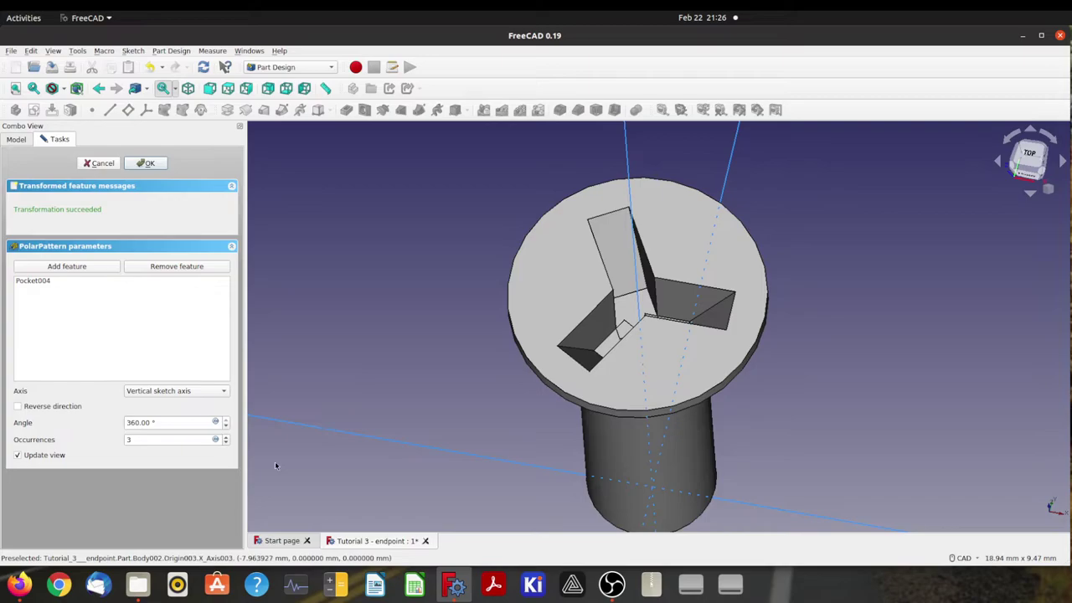
left_click(225, 438)
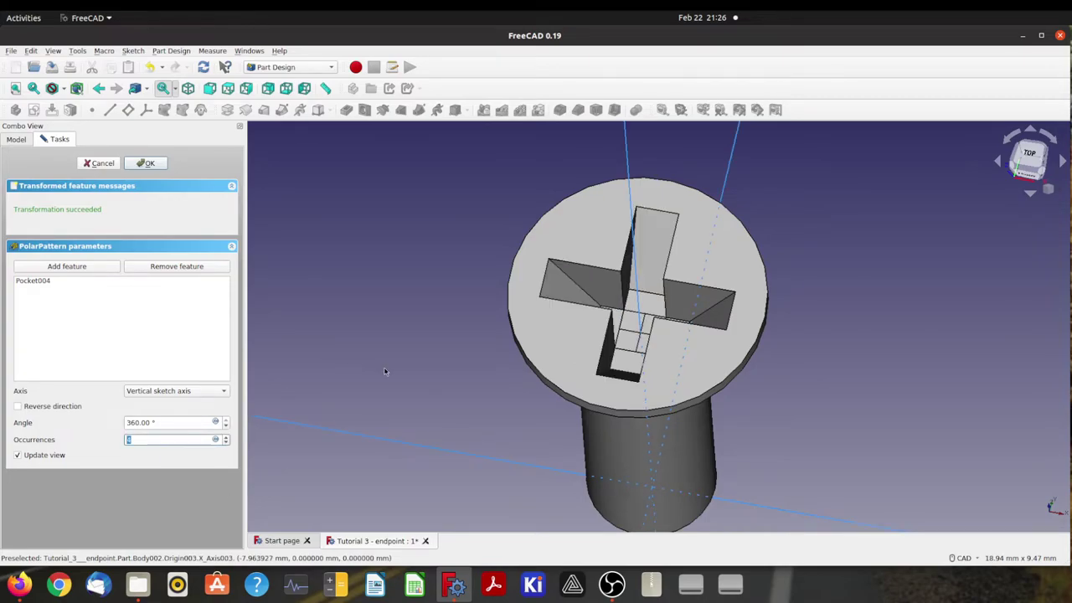
middle_click_drag(383, 371, 410, 419)
left_click(226, 442)
middle_click_drag(311, 394, 295, 423)
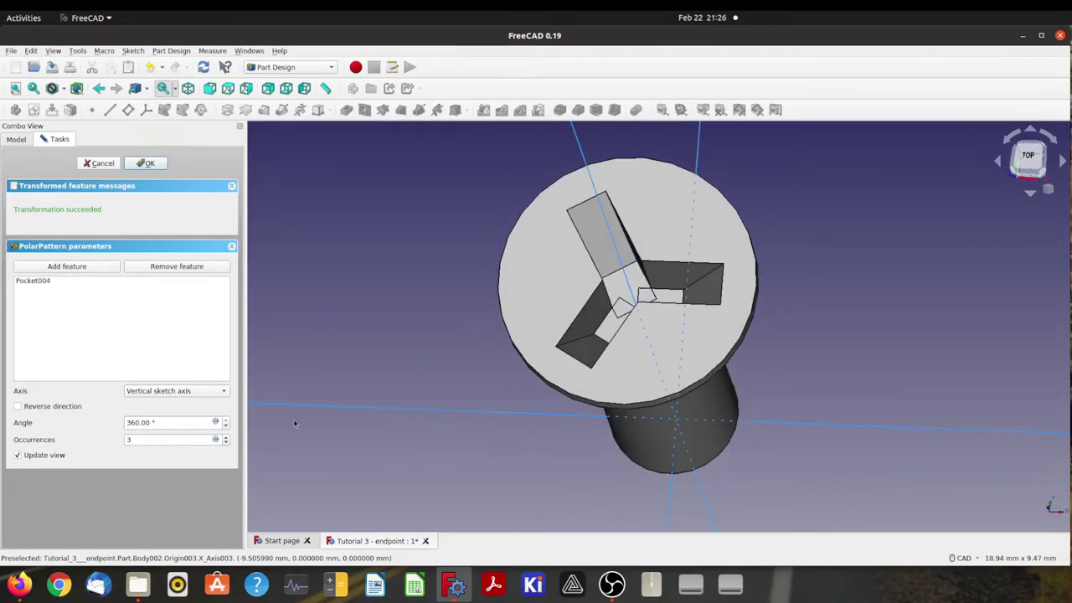
left_click(225, 436)
middle_click_drag(355, 388, 415, 261)
scroll(421, 340, "down", 2)
left_click(144, 164)
middle_click_drag(486, 338, 442, 279)
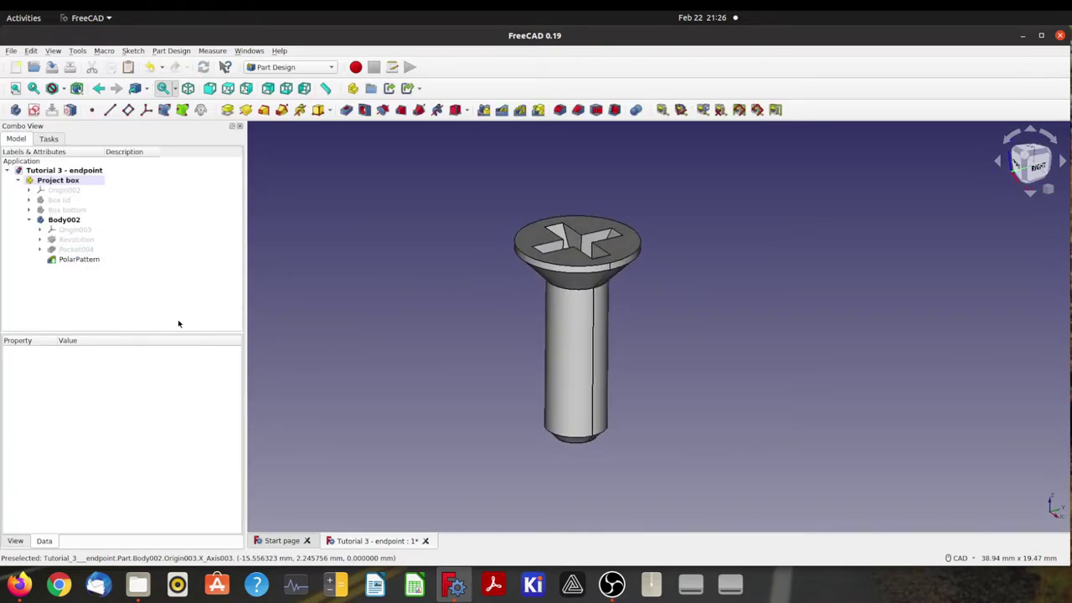
Make the Box lid and Box bottom visible again and frame the whole box
left_click(29, 219)
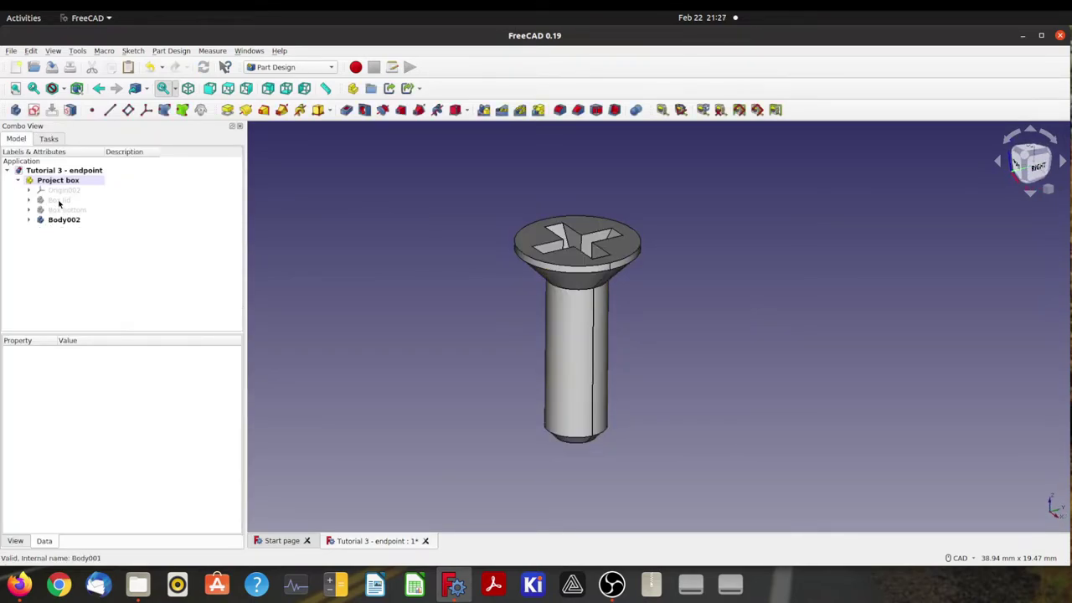
left_click(59, 201)
key("space")
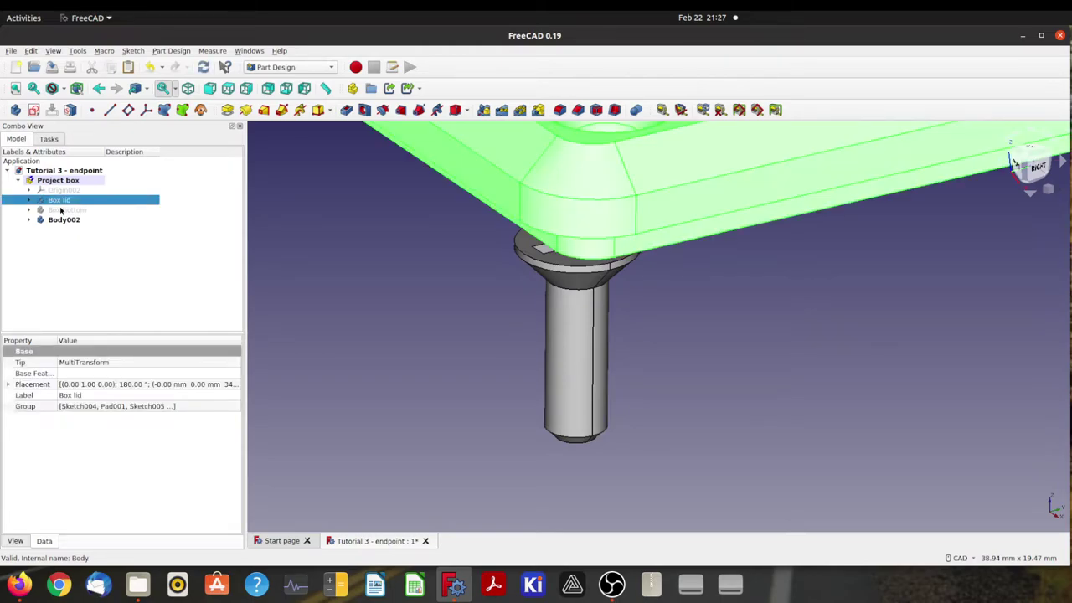
left_click(60, 210)
key("space")
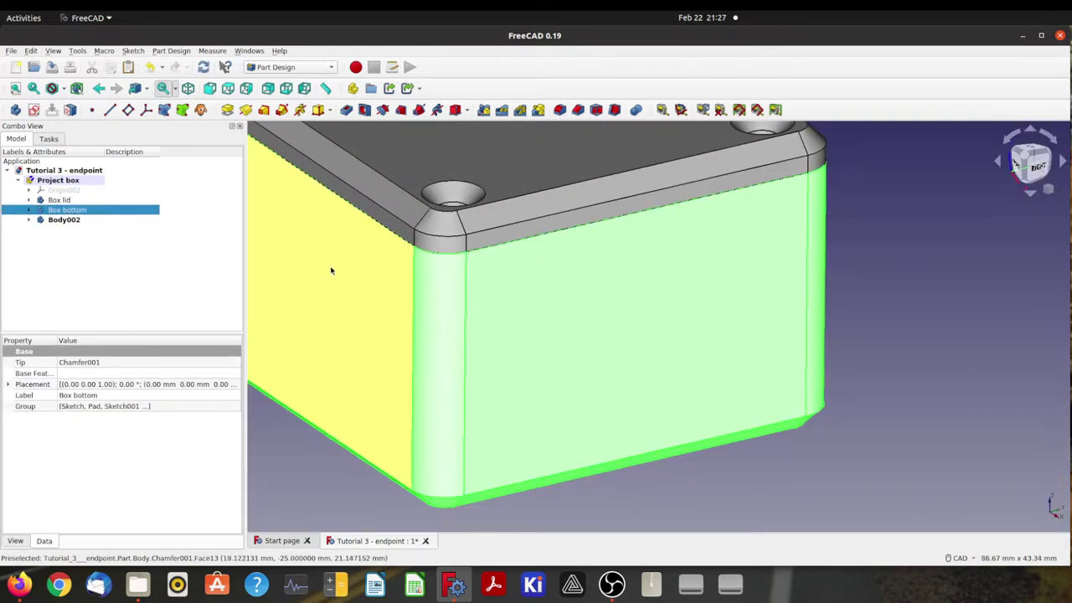
middle_click_drag(333, 268, 681, 335)
scroll(604, 335, "down", 5)
middle_click_drag(576, 412, 502, 377)
Transform Body002 up 25 mm, left 34 mm onto the front-left hole, then down 1 mm
right_click(74, 220)
left_click(89, 237)
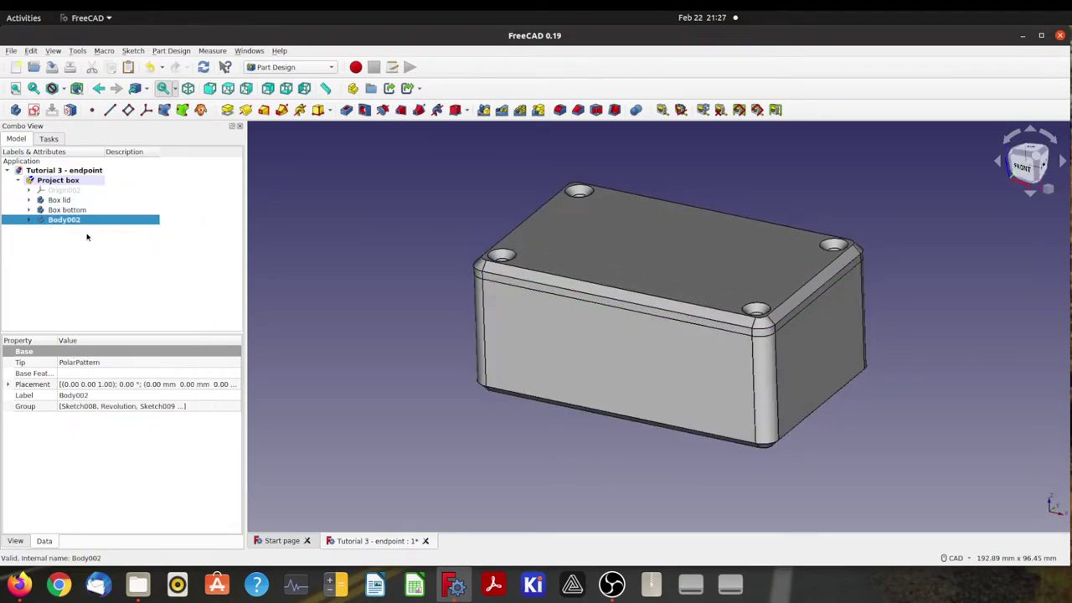
left_click_drag(678, 285, 707, 196)
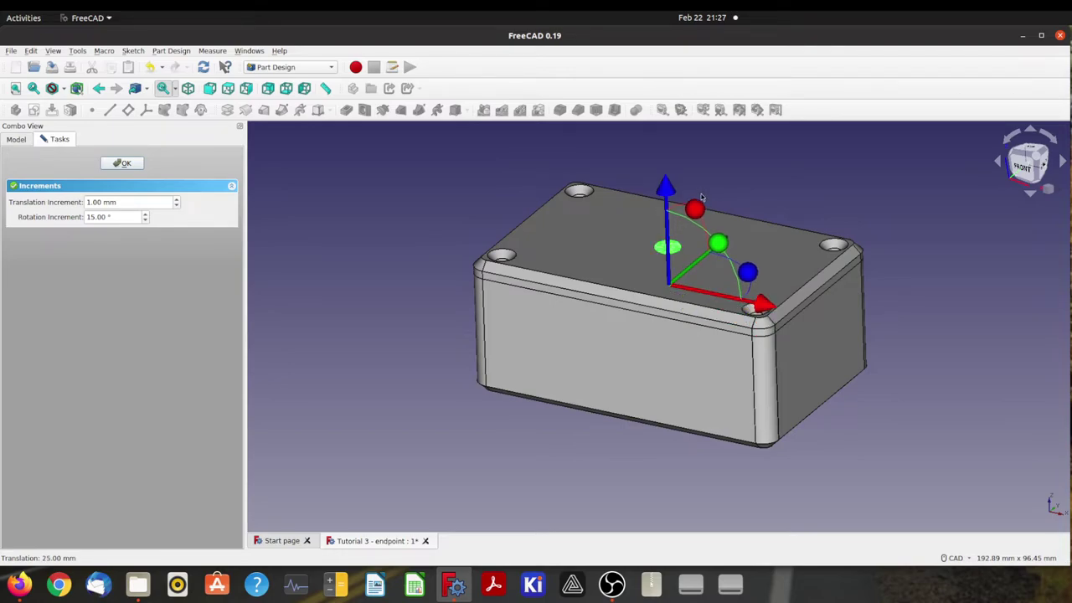
left_click(1030, 148)
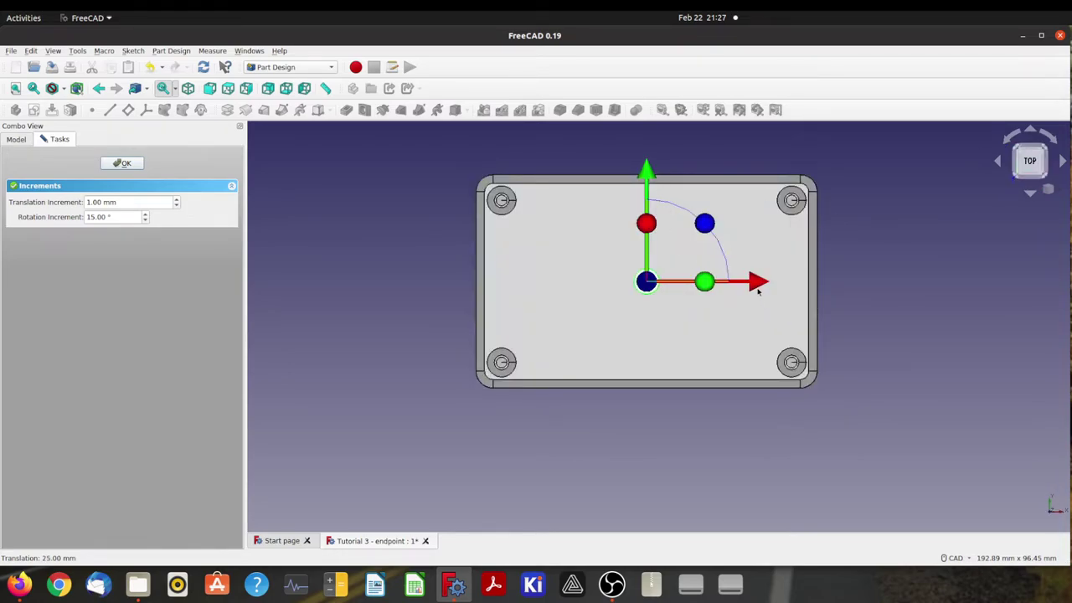
left_click_drag(758, 291, 610, 289)
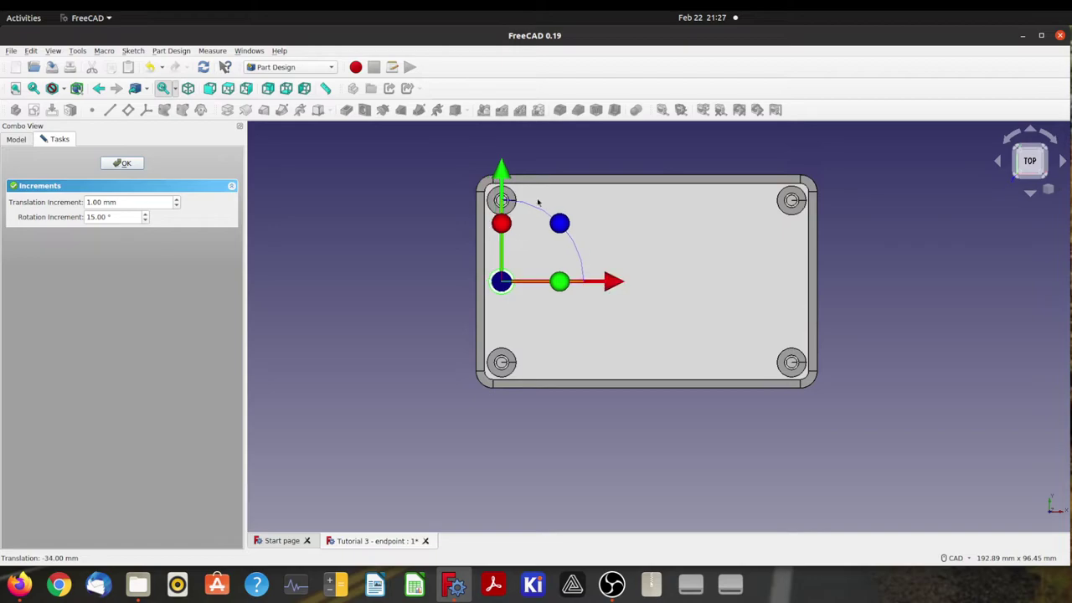
left_click_drag(500, 173, 500, 254)
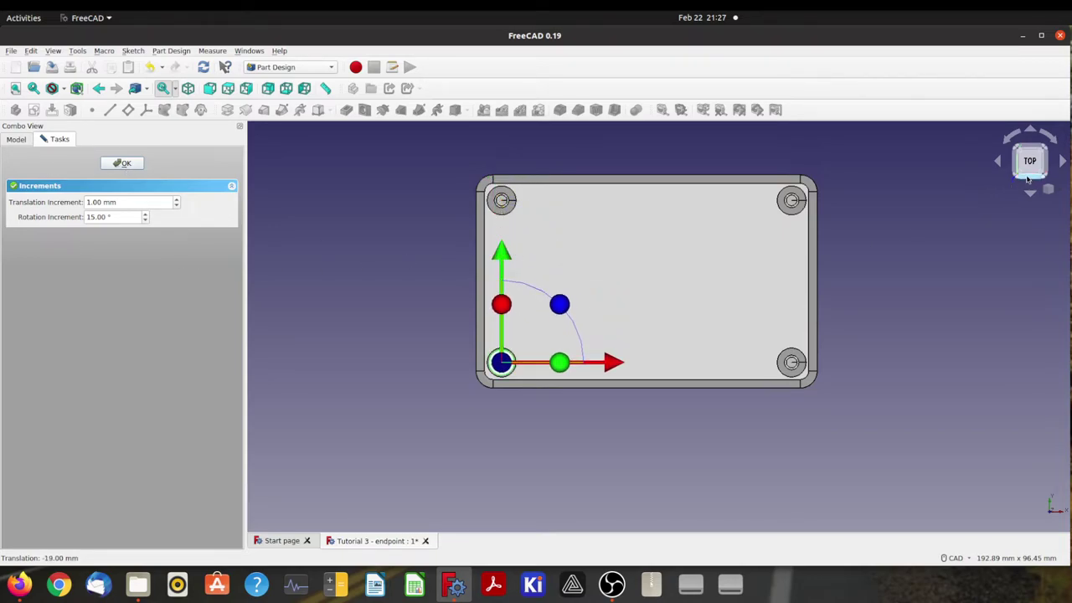
left_click(1028, 178)
scroll(646, 257, "up", 3)
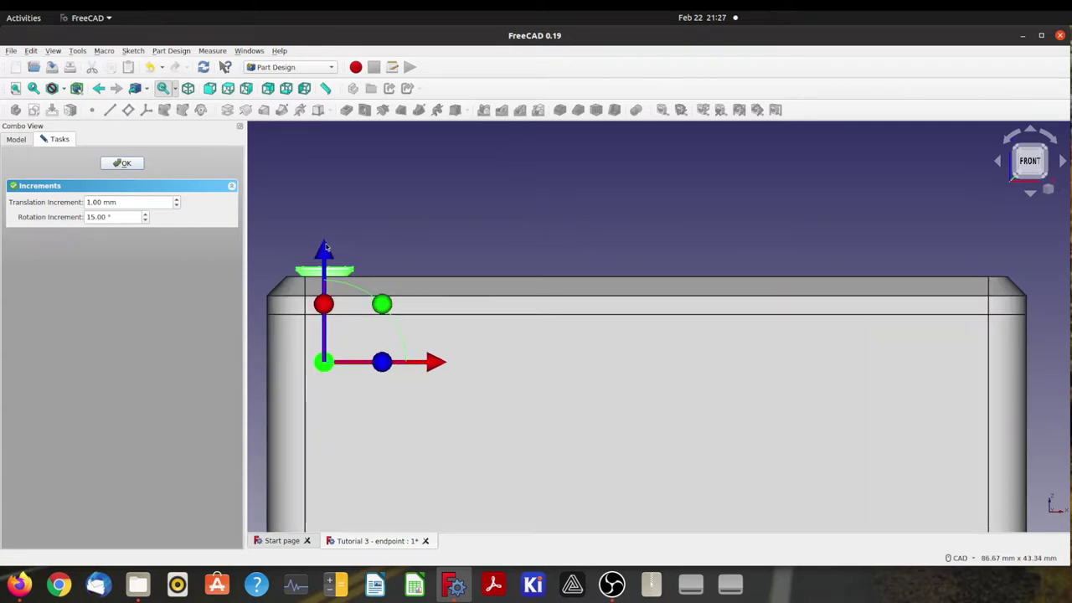
left_click_drag(325, 248, 242, 253)
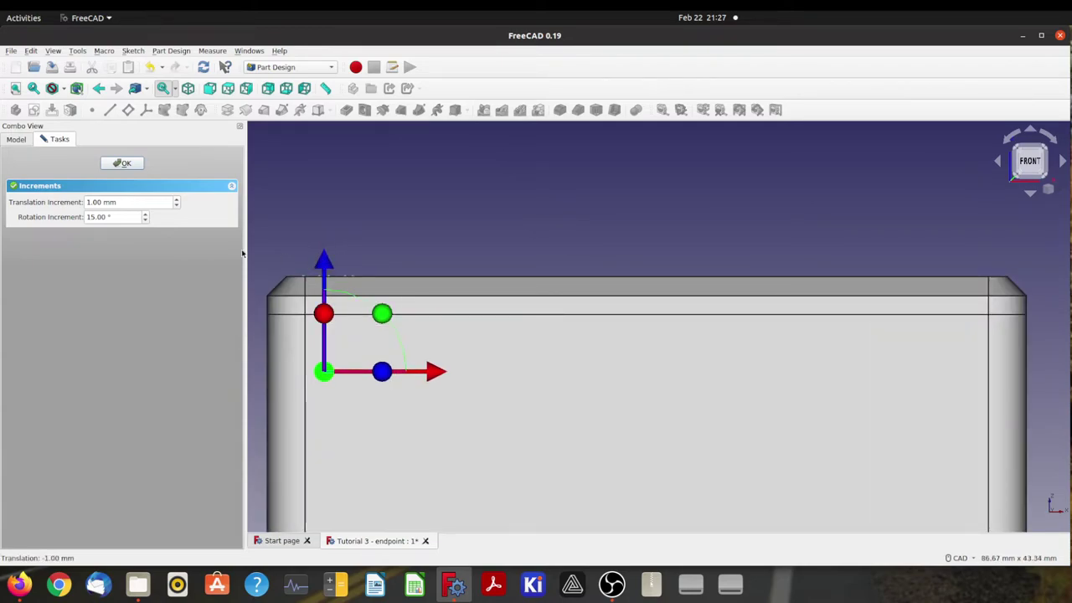
left_click(124, 165)
middle_click_drag(502, 256, 759, 255)
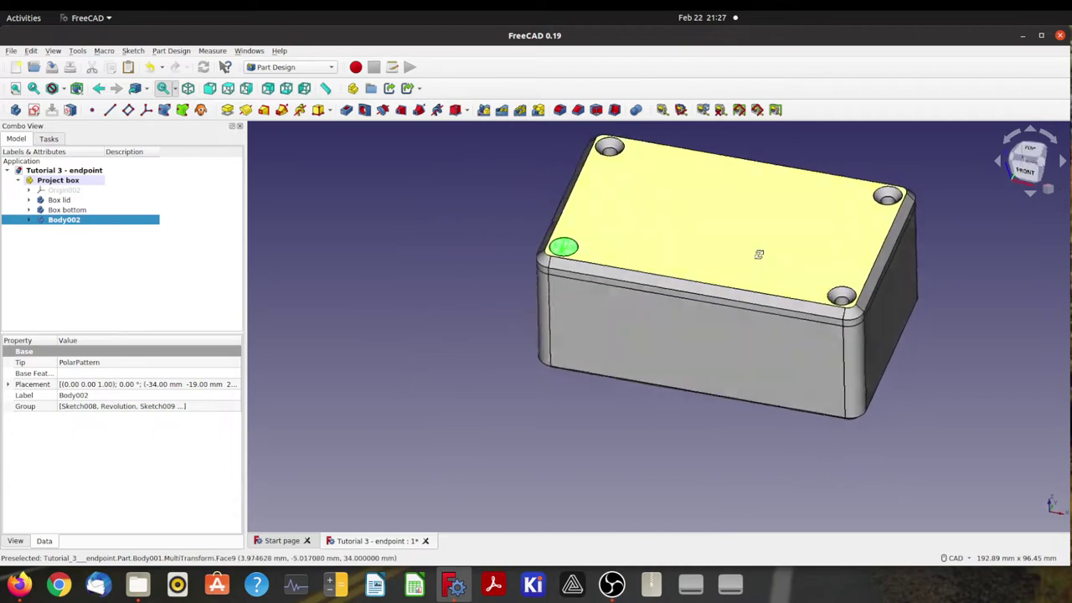
left_click(461, 283)
middle_click_drag(460, 284, 290, 267)
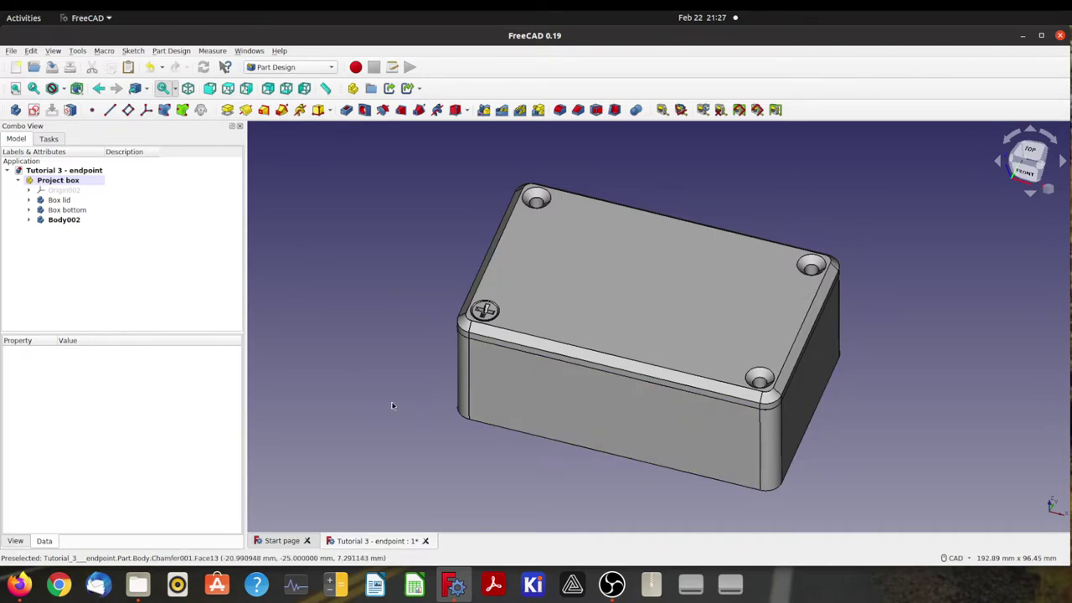
Copy Body002 with its dependencies and paste it into the Project box part as Body003
left_click(52, 220)
right_click(52, 220)
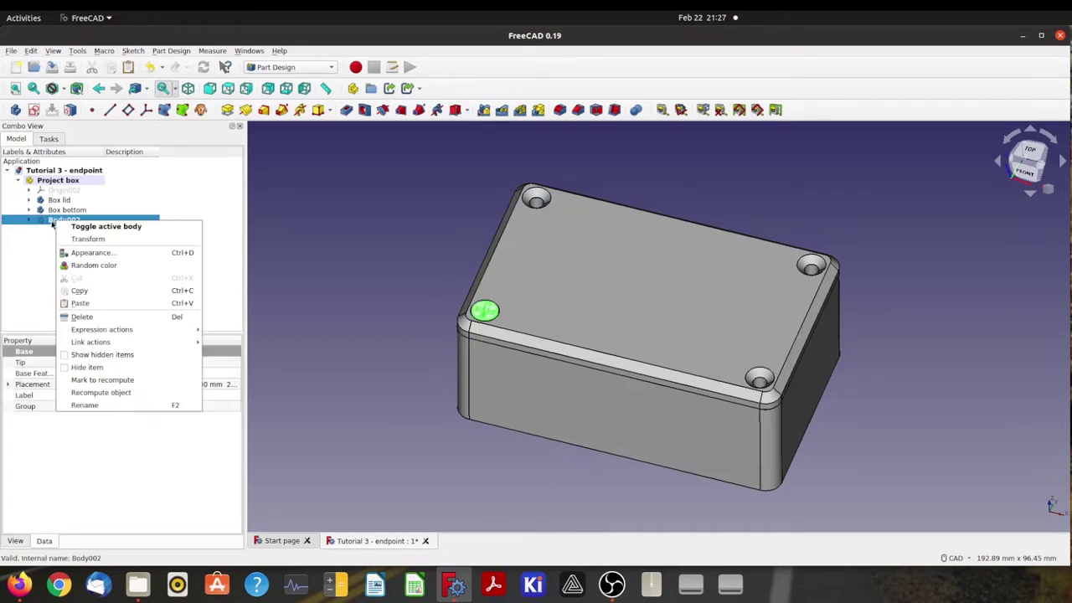
left_click(78, 289)
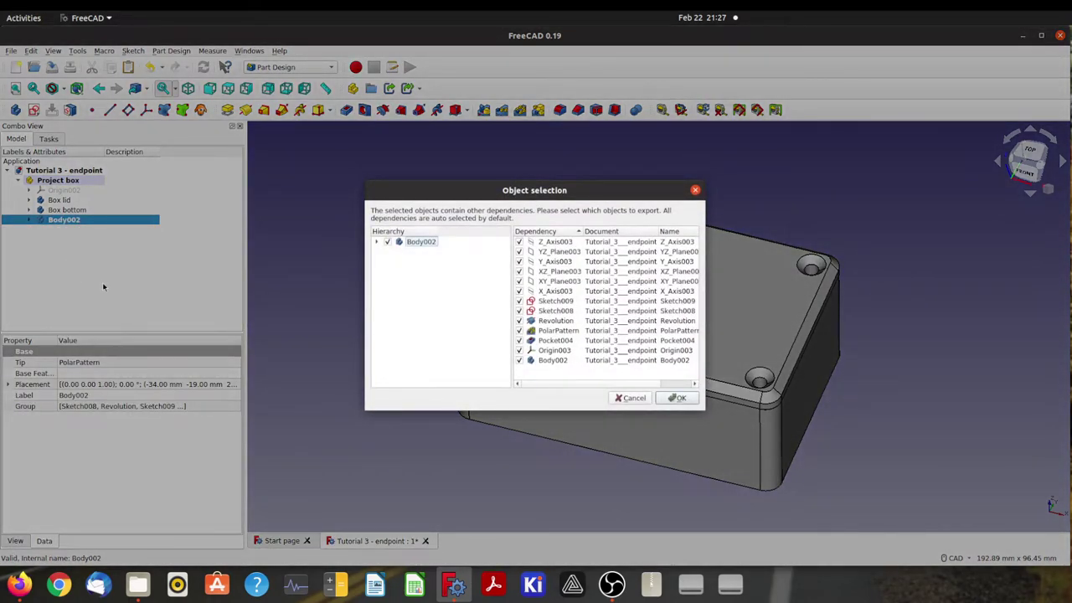
left_click(677, 398)
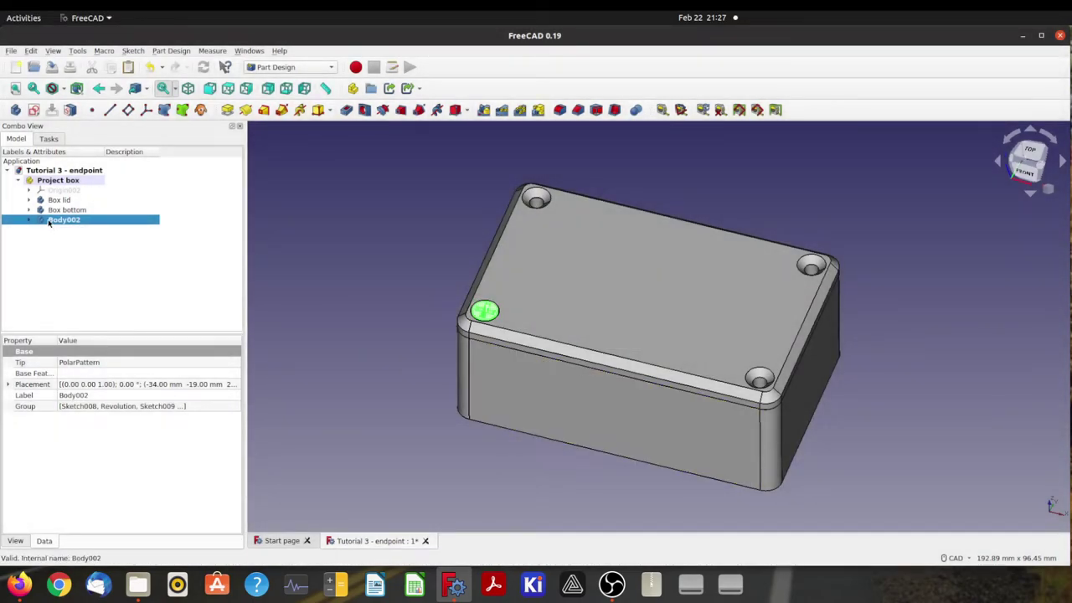
right_click(56, 180)
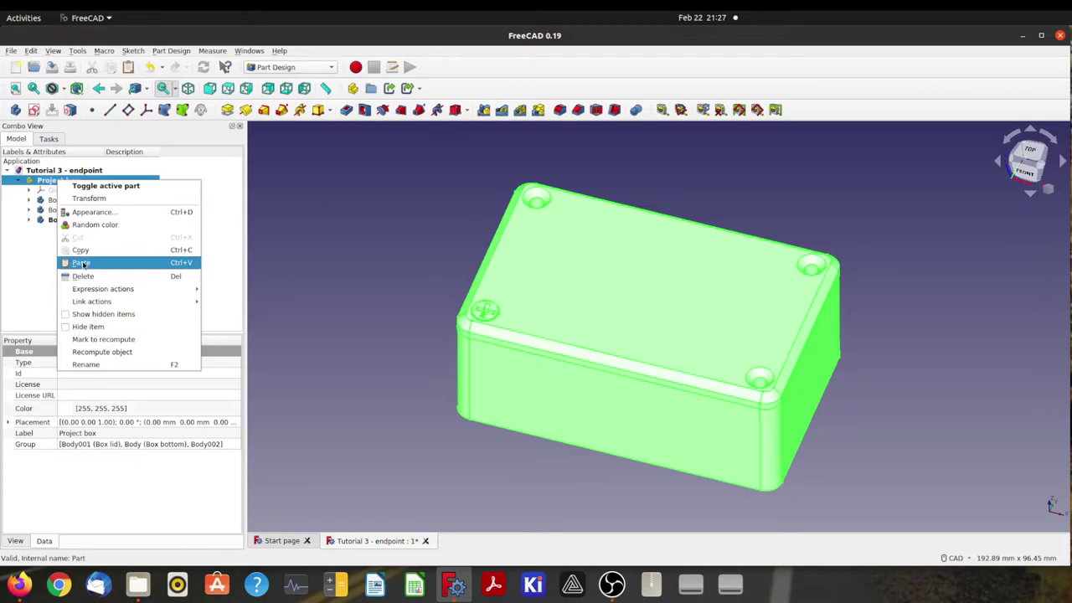
left_click(80, 263)
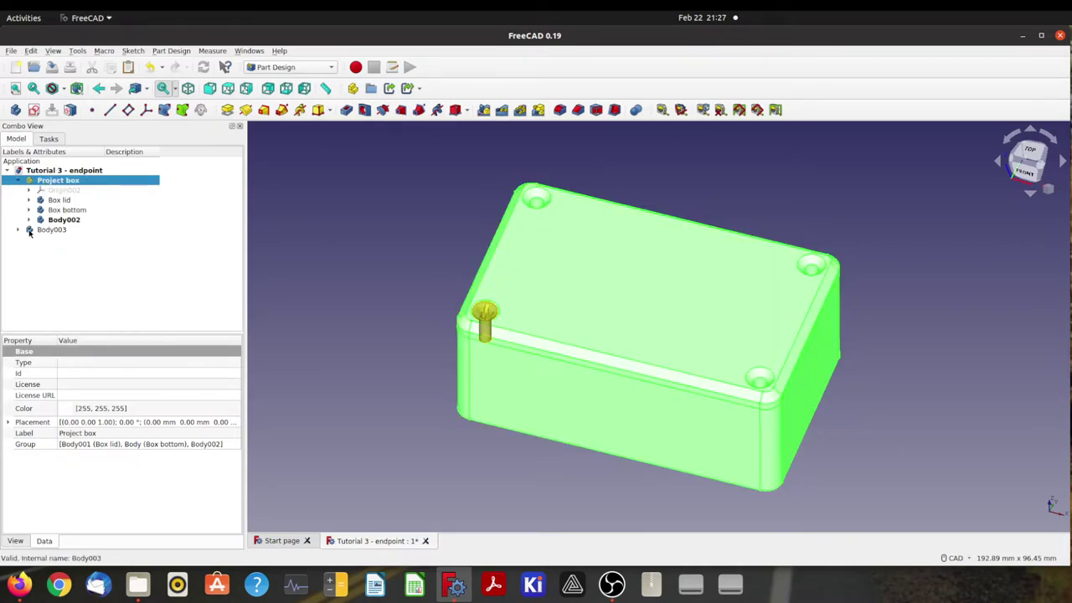
left_click_drag(29, 231, 59, 181)
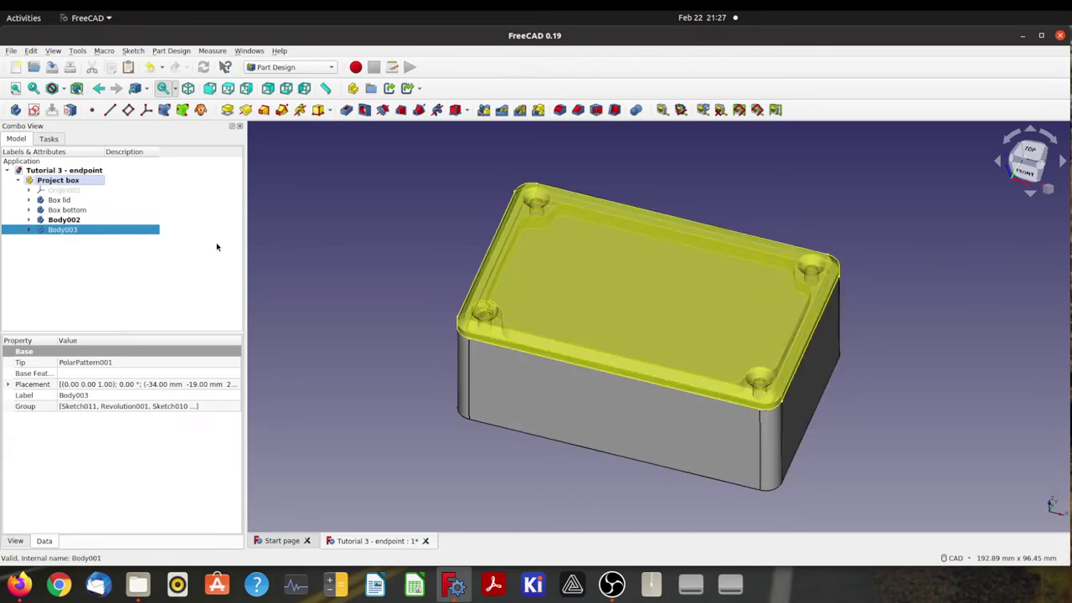
Rename Body002 to 'Screw M3x10'
left_click(293, 256)
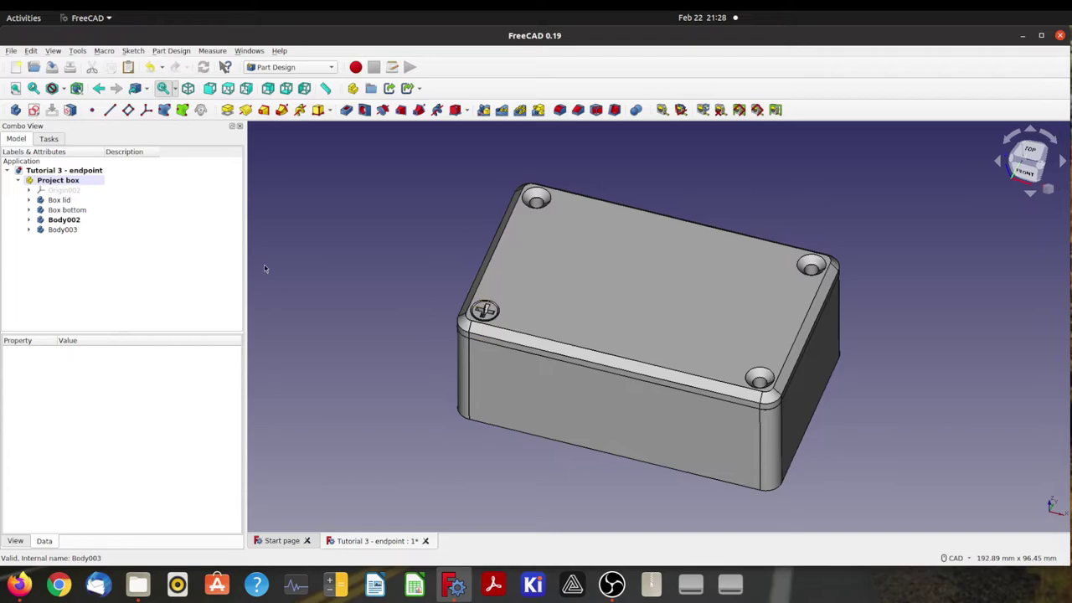
left_click(54, 233)
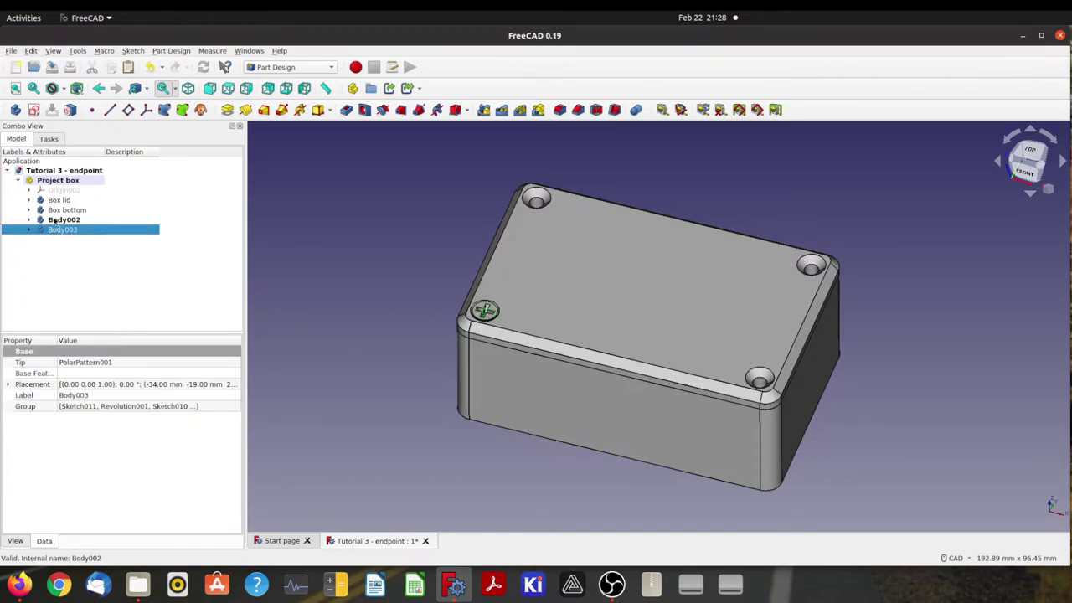
key("Up")
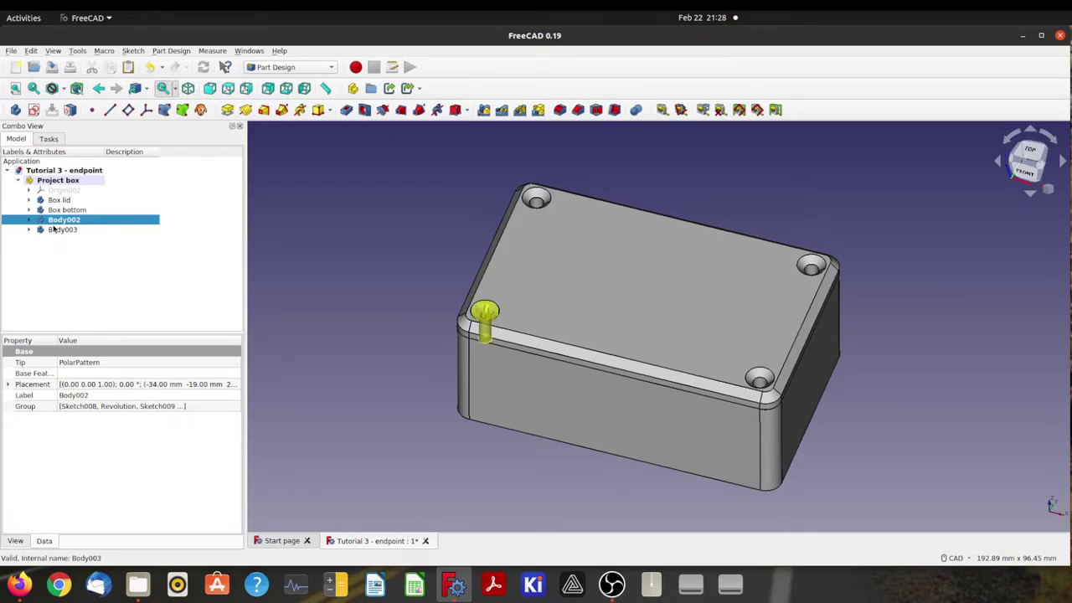
key("F2")
type("Screw M3x10")
key("Return")
Compare the two screws and expand Body003 down to Pocket005's sketch
left_click(56, 230)
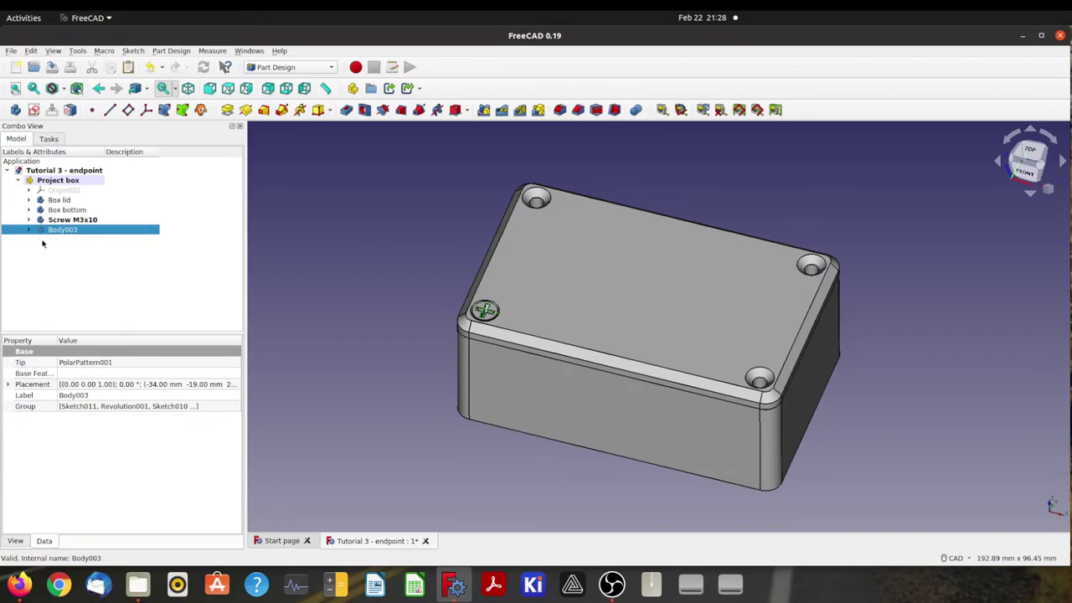
left_click(327, 330)
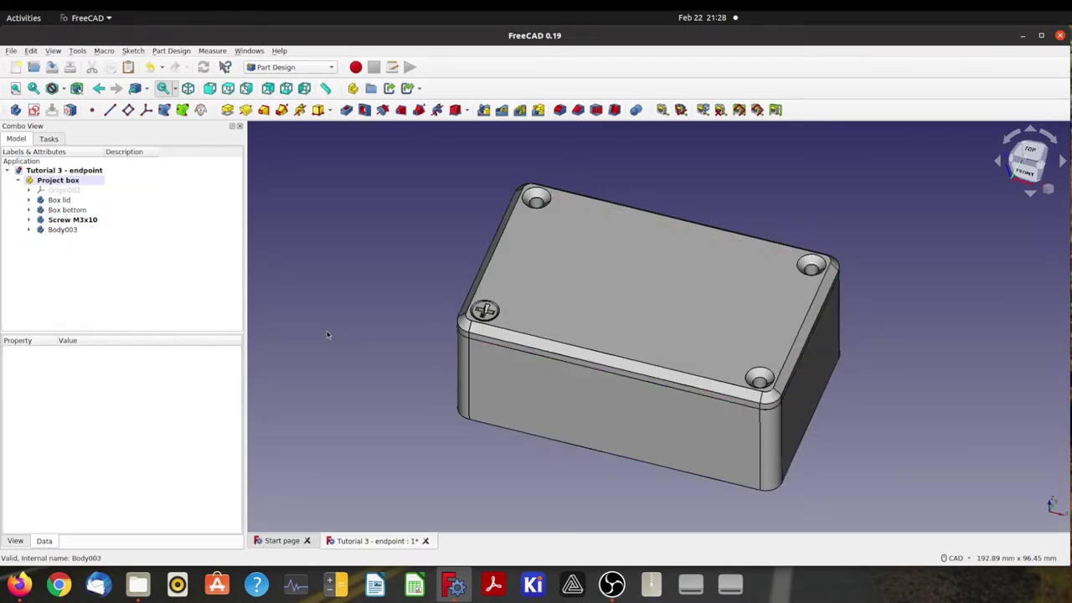
left_click(60, 230)
left_click(70, 219)
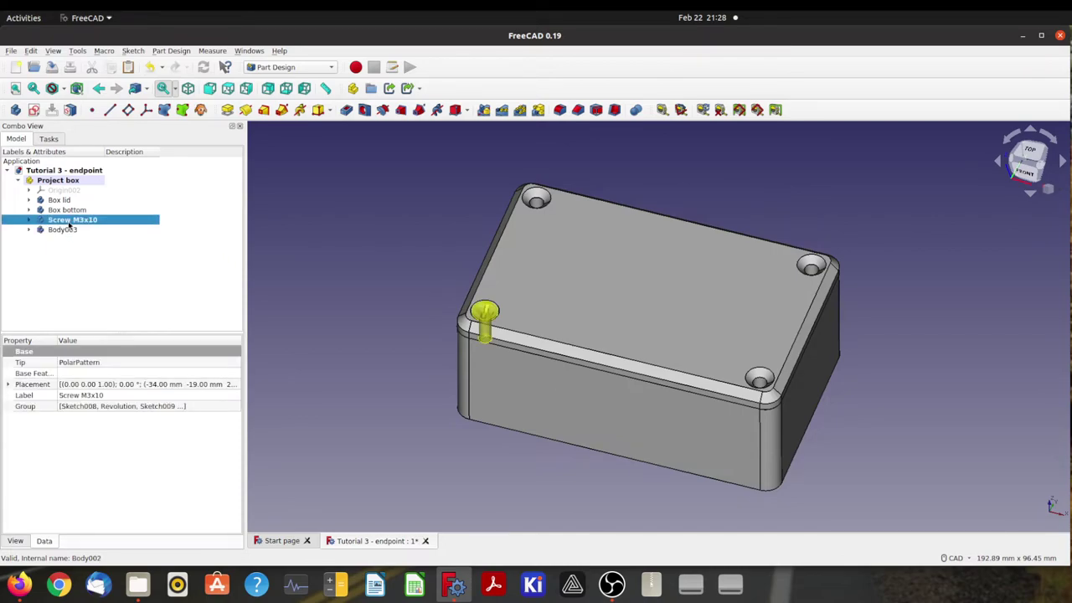
left_click(59, 230)
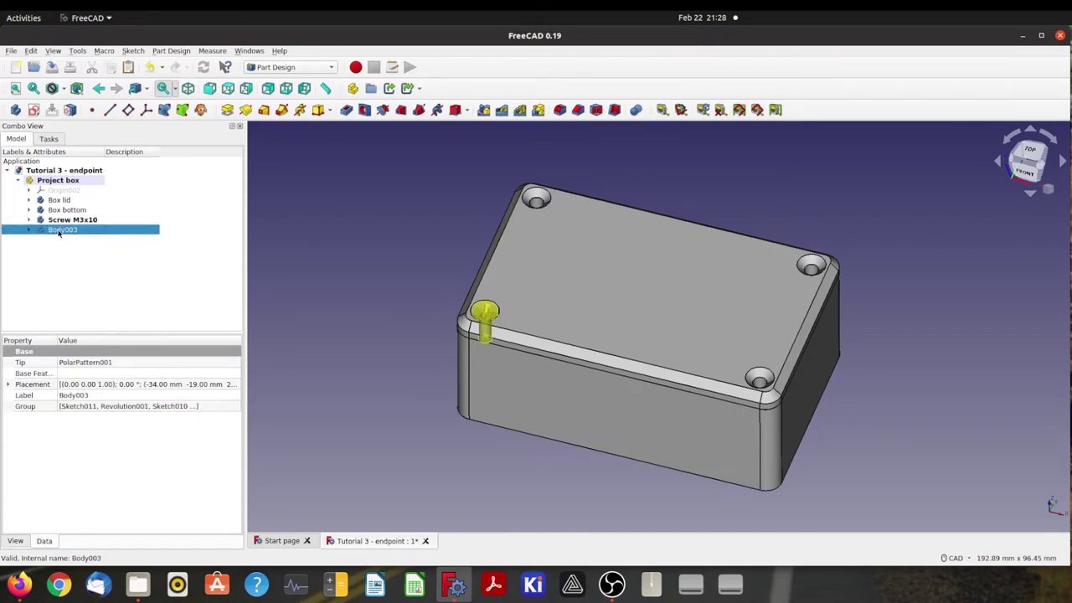
left_click(30, 230)
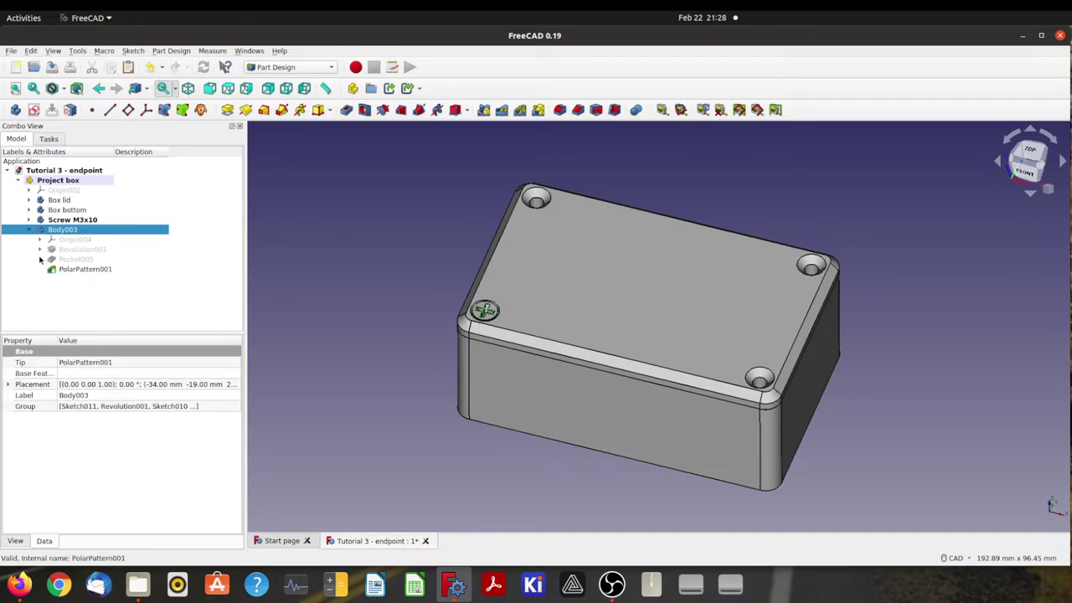
left_click(40, 259)
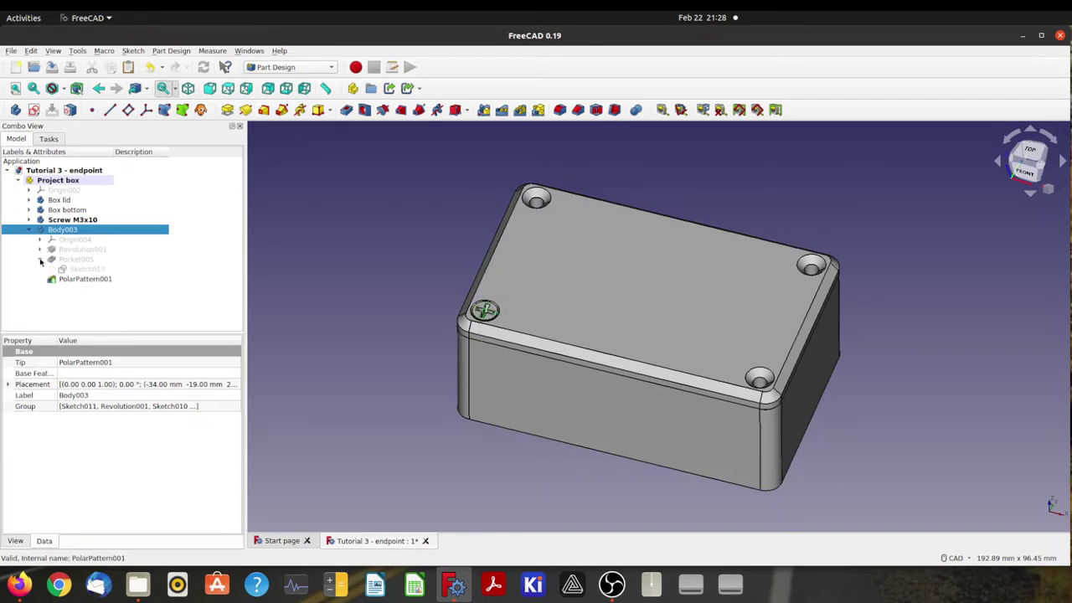
Set the top head dimension in Sketch011 to 2 mm and close the sketch
left_click(40, 250)
double_click(69, 260)
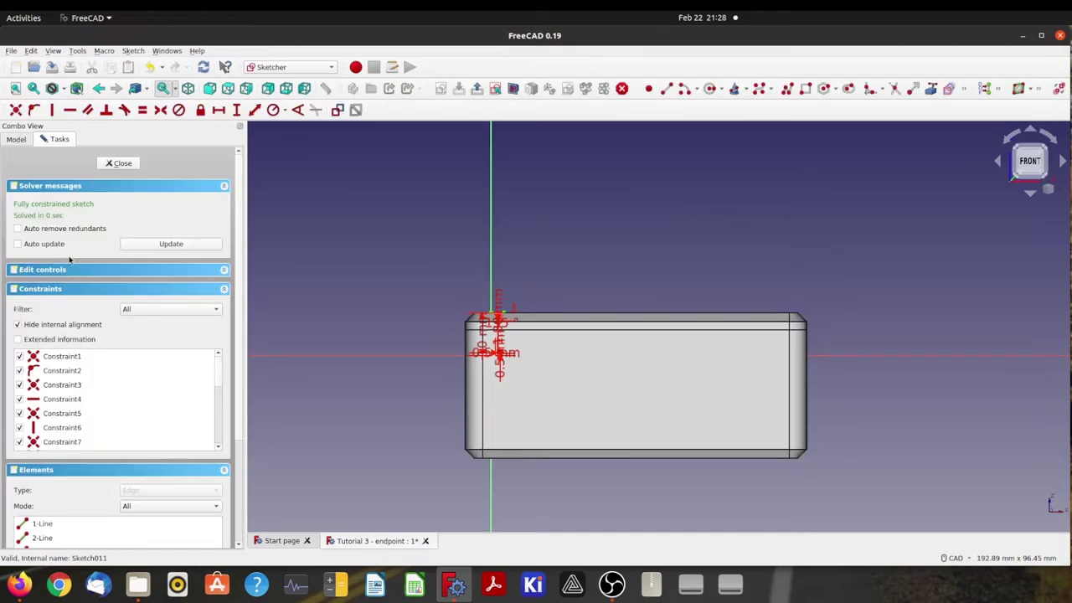
scroll(503, 353, "up", 6)
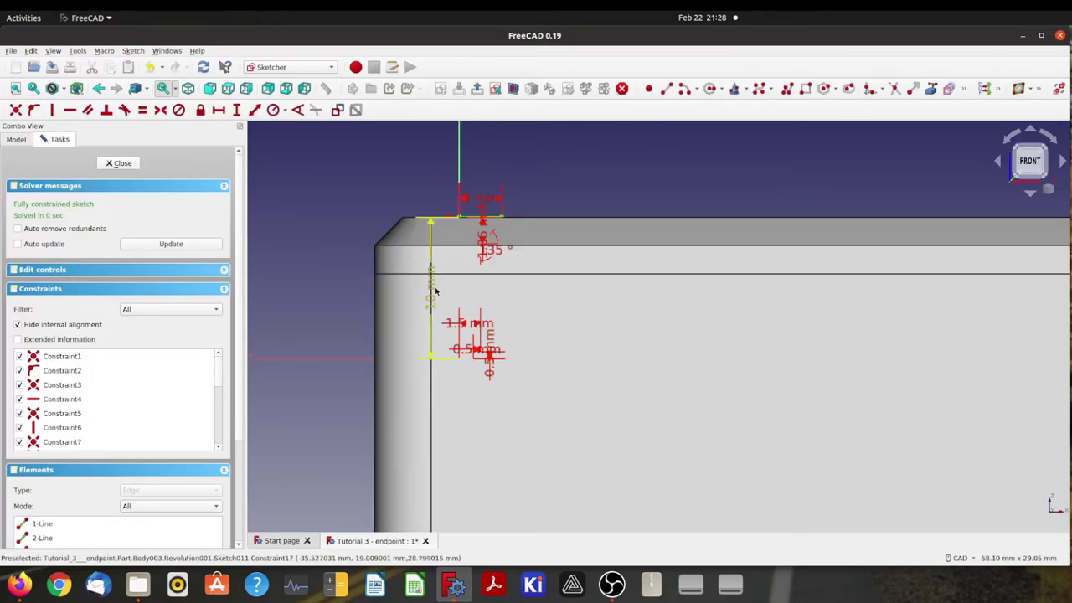
double_click(482, 198)
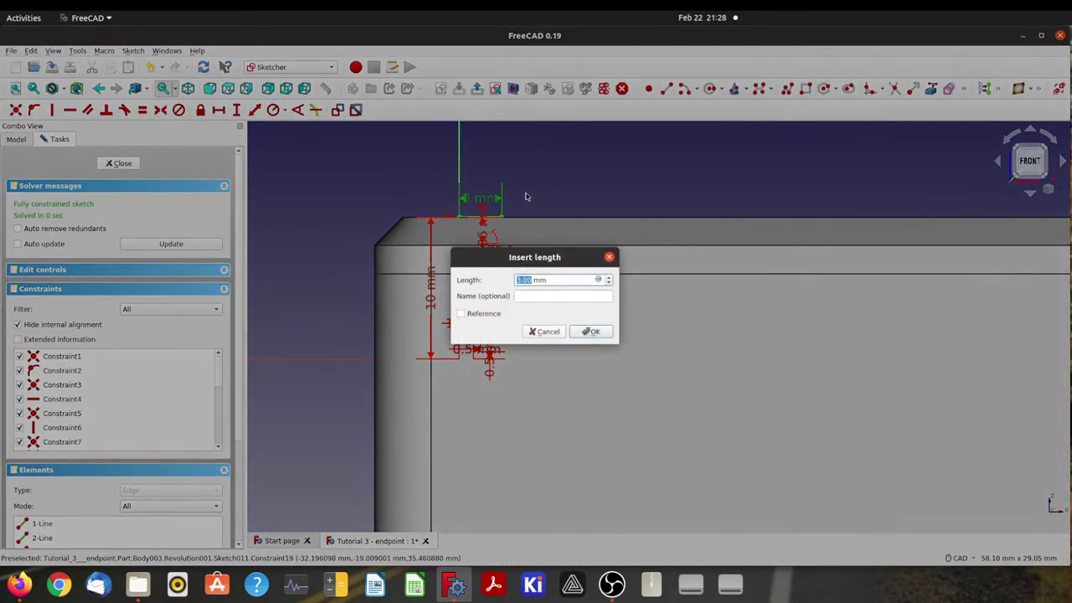
type("5")
key("Return")
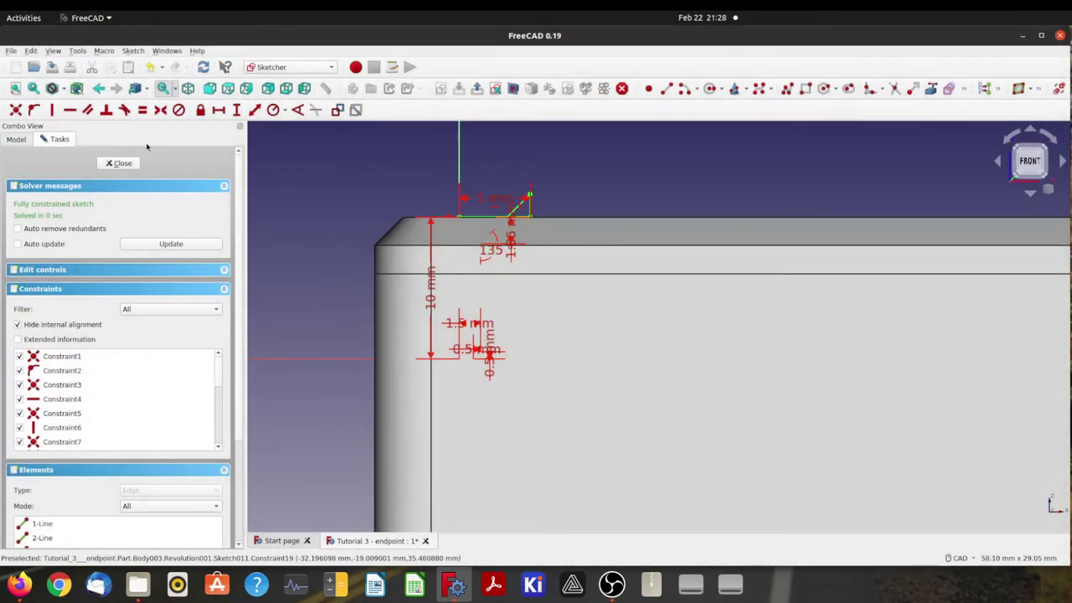
double_click(497, 199)
type("2")
key("Return")
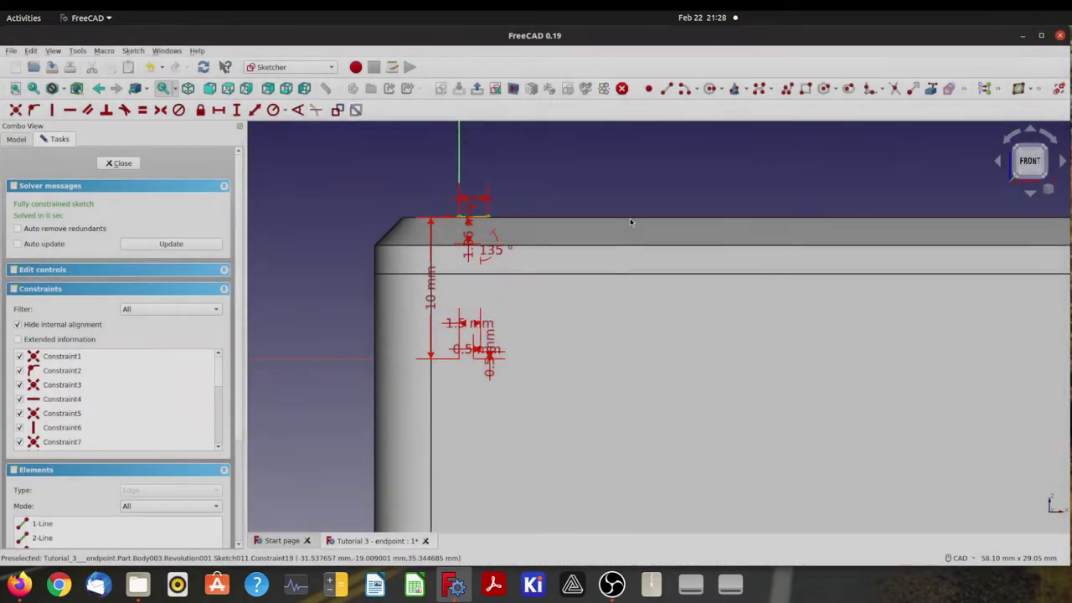
left_click(125, 166)
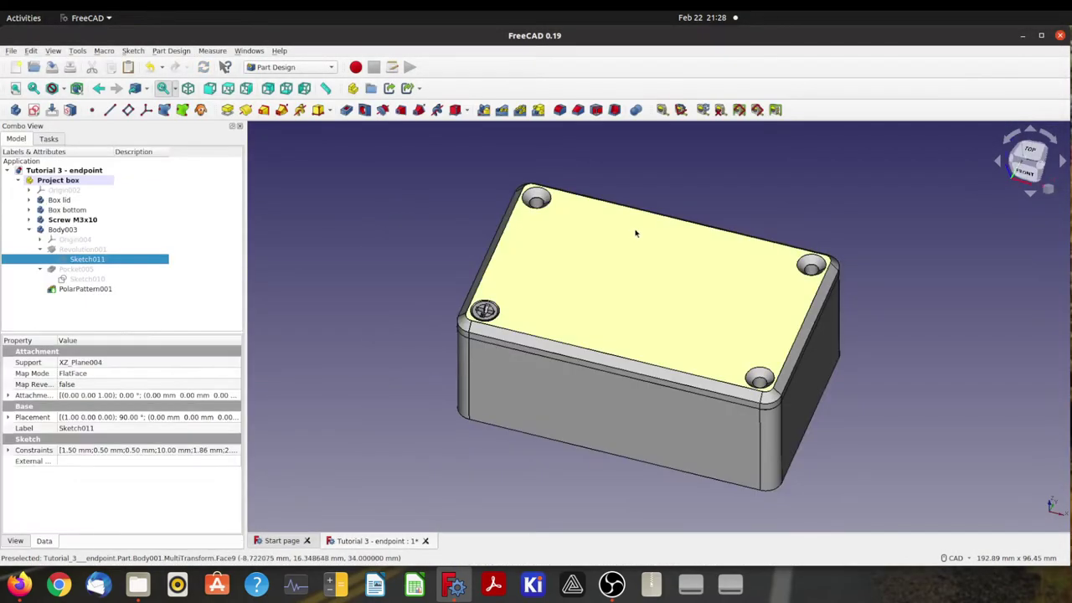
Delete the duplicate screw body Body003
scroll(486, 311, "up", 3)
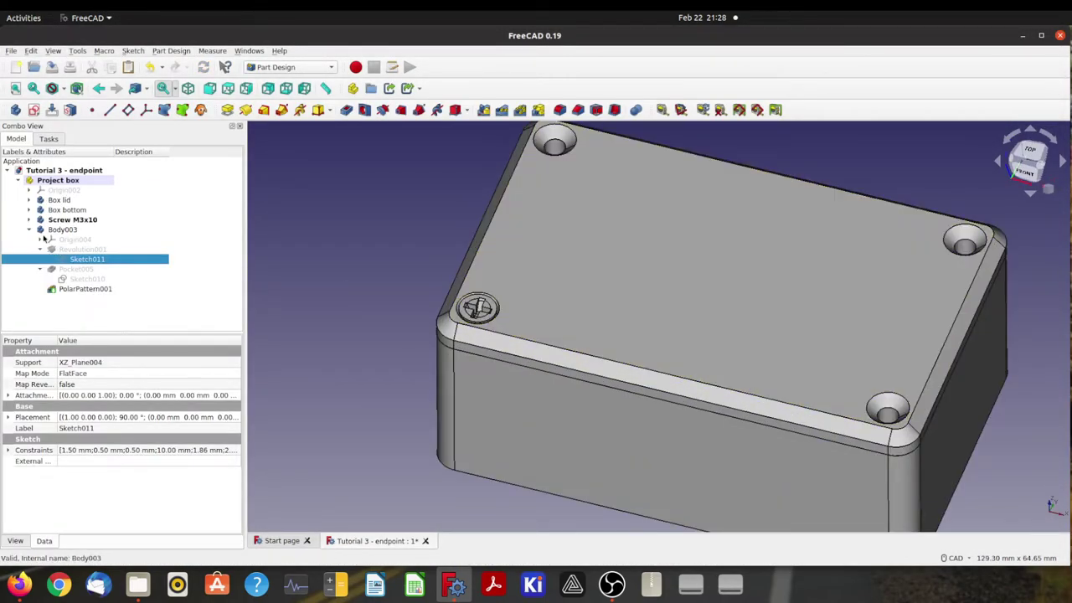
left_click(42, 231)
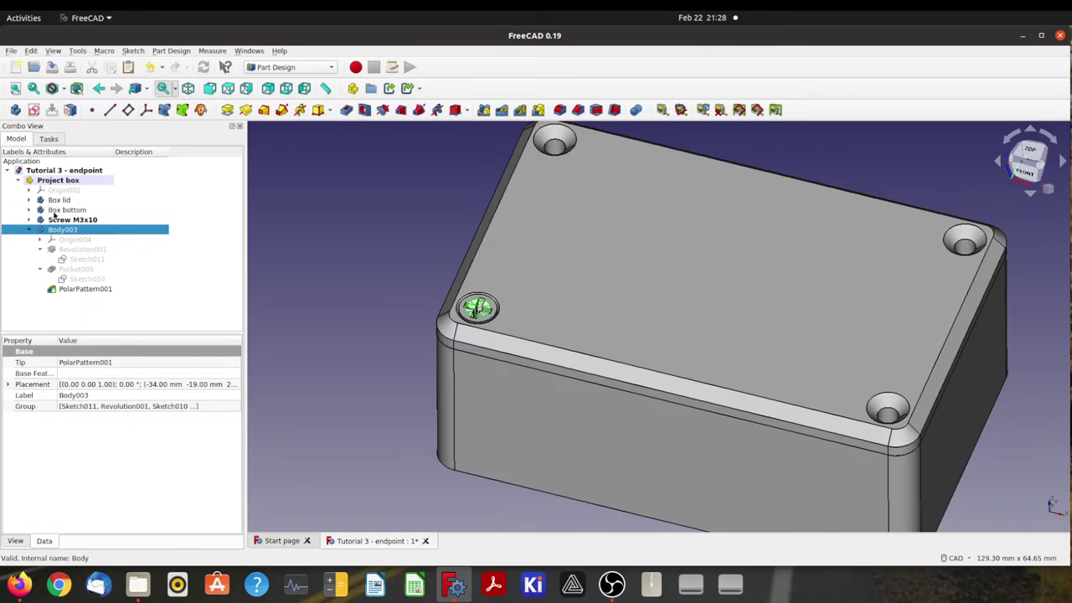
left_click(54, 219)
left_click(52, 231)
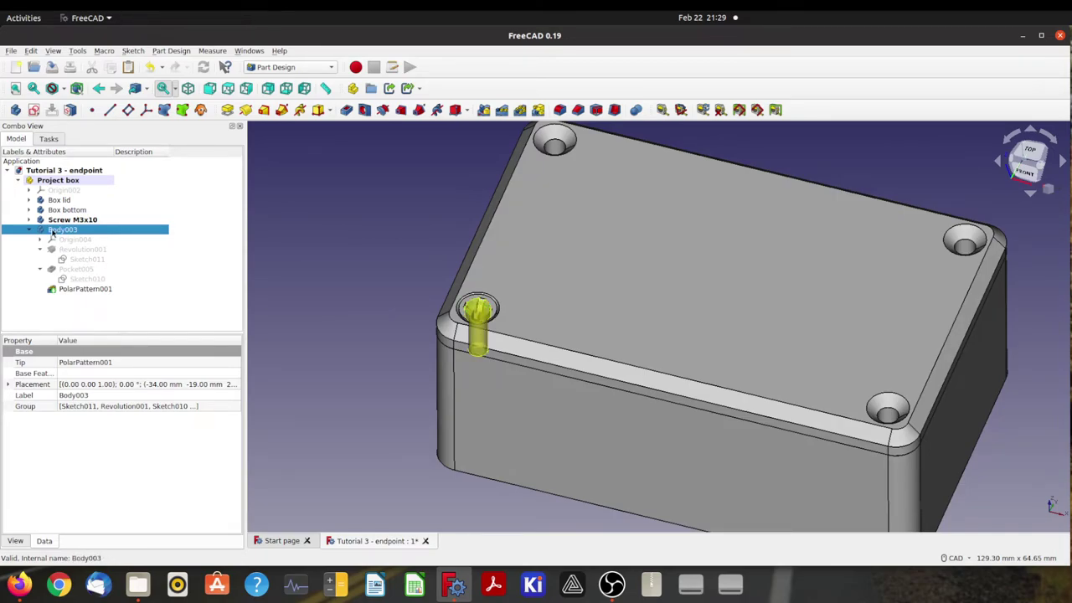
key("Delete")
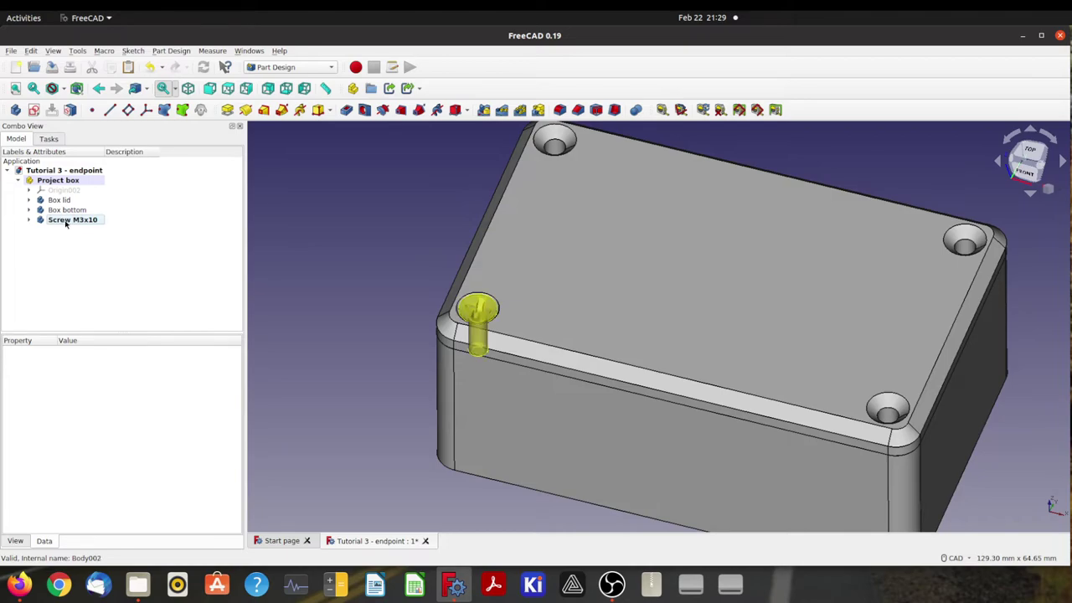
Make a link of Screw M3x10, named Screw M3x011, and move it into Project box
left_click(66, 221)
right_click(66, 222)
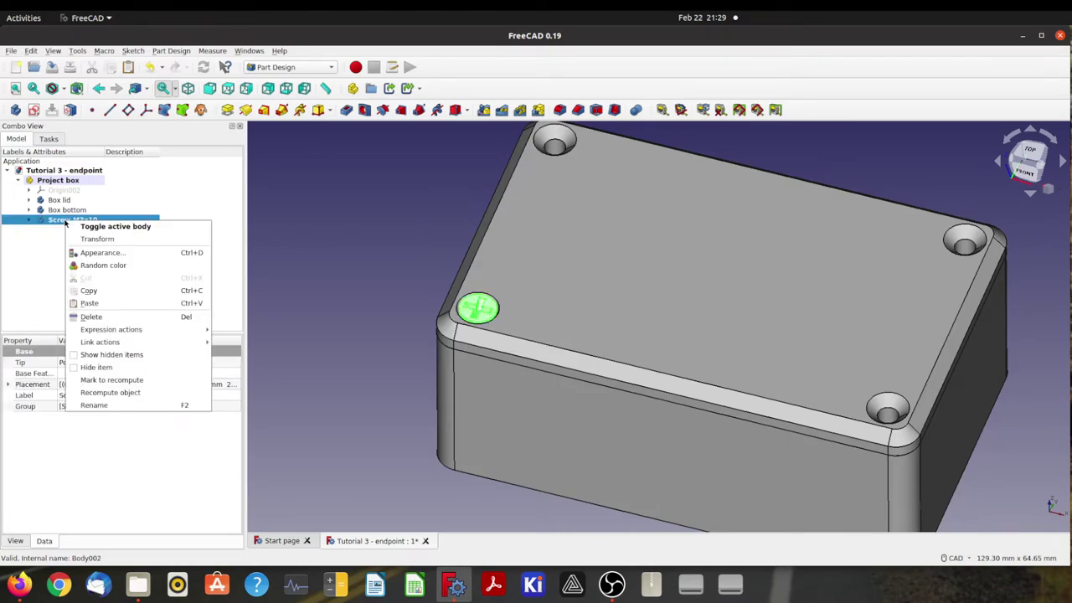
mouse_move(108, 344)
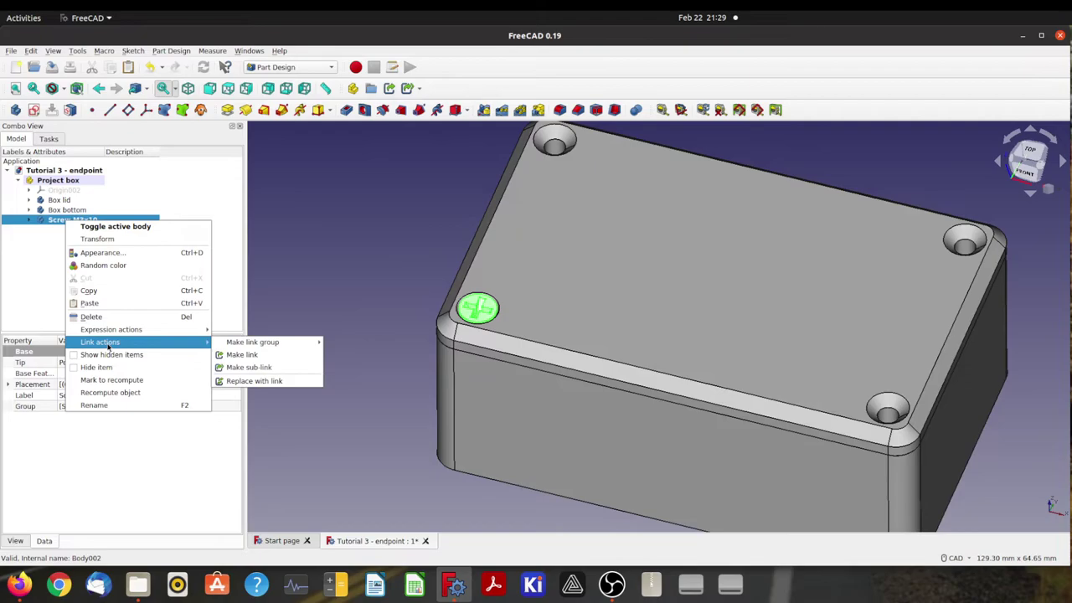
left_click(265, 356)
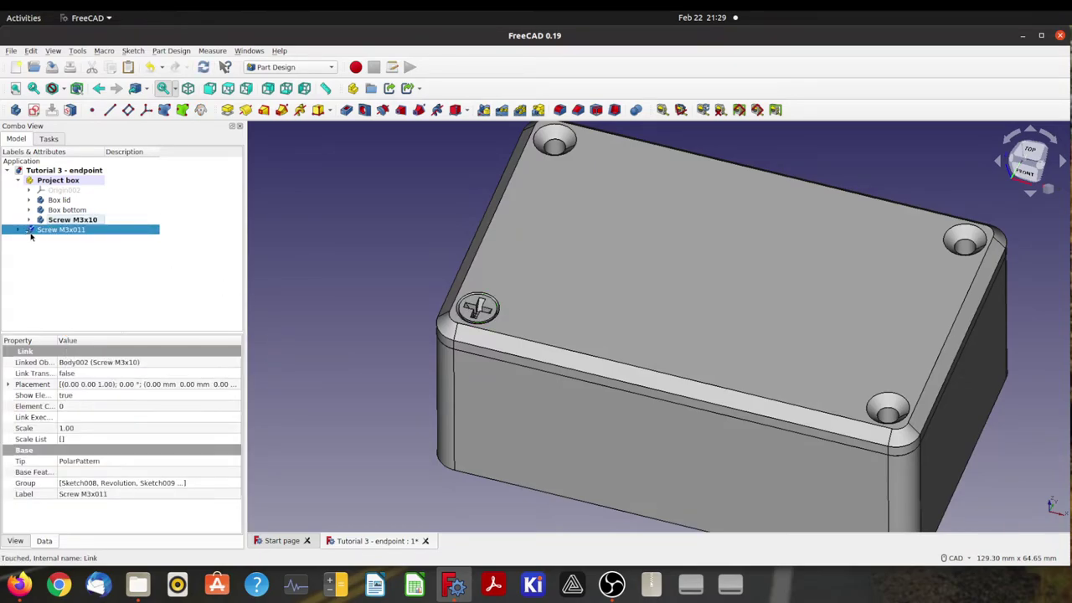
left_click_drag(30, 240, 60, 180)
left_click(126, 253)
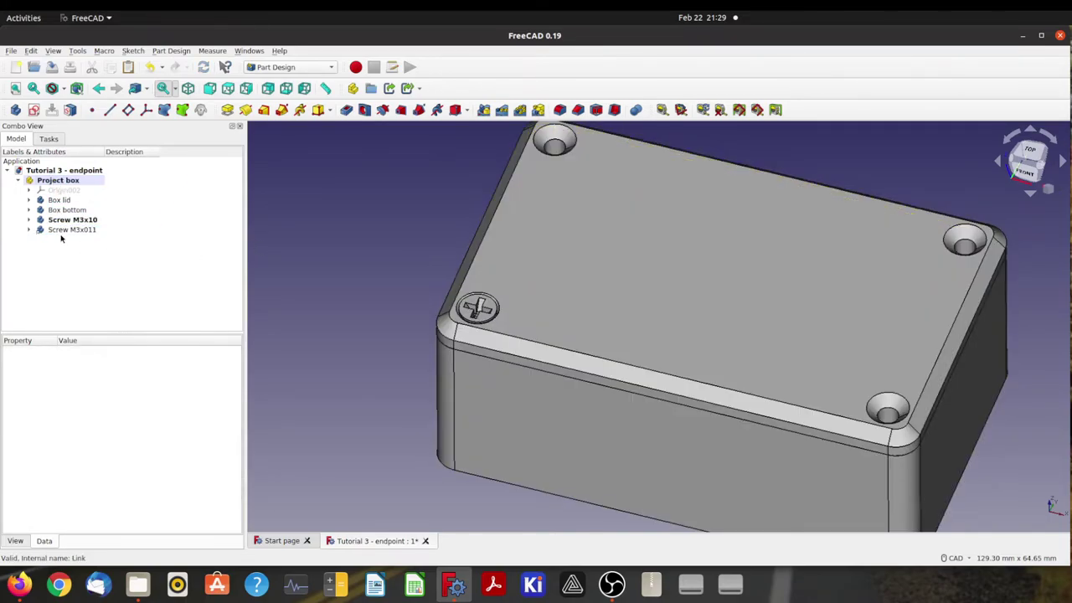
In Screw M3x011's Sketch008, change the 3 mm head dimension to 2 mm
left_click(29, 230)
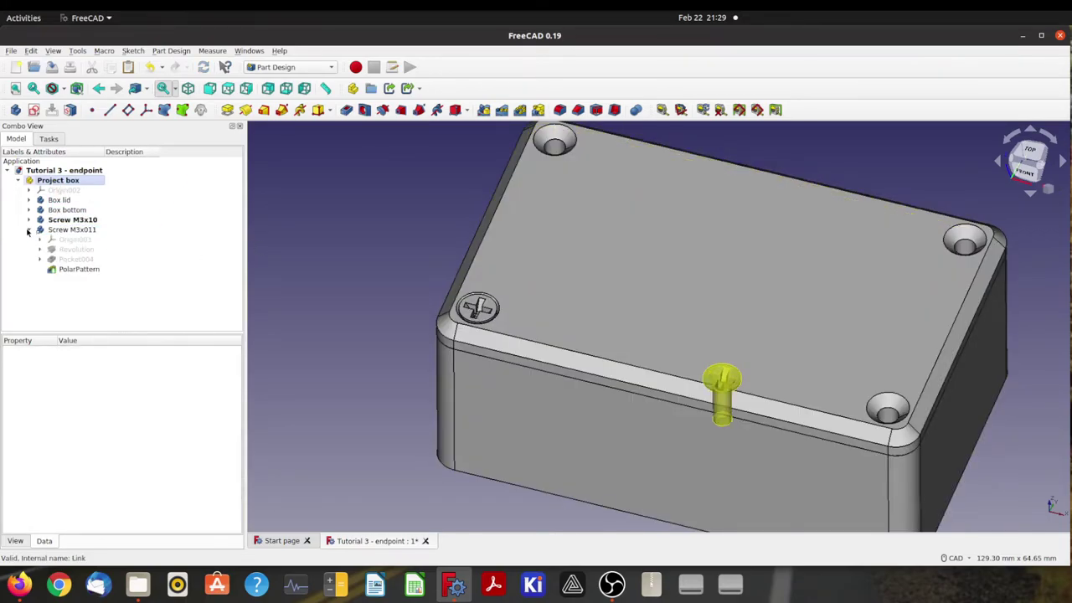
left_click(41, 249)
double_click(80, 260)
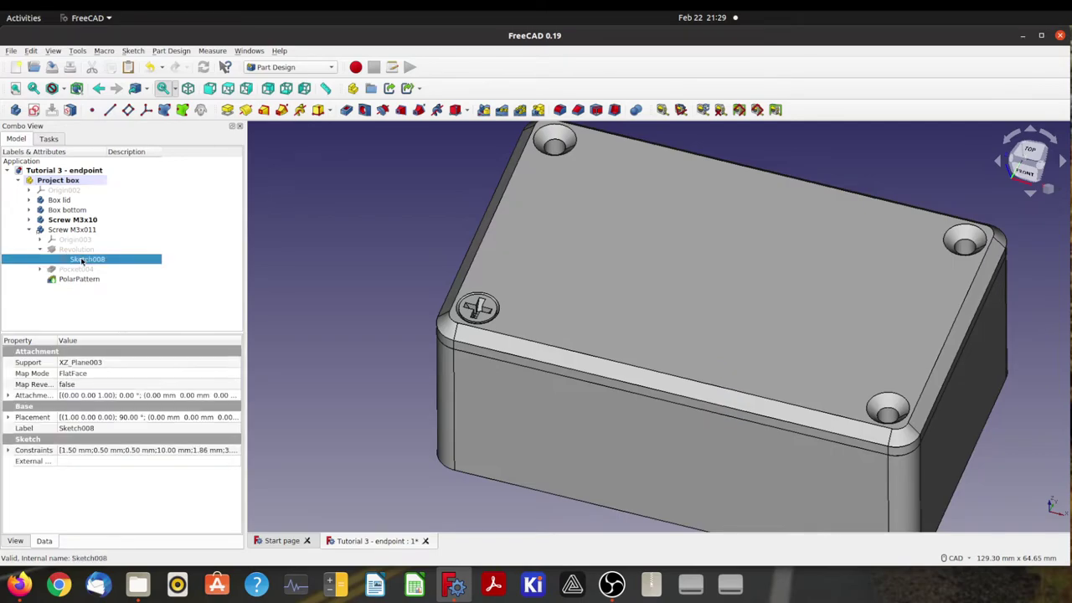
scroll(706, 438, "down", 3)
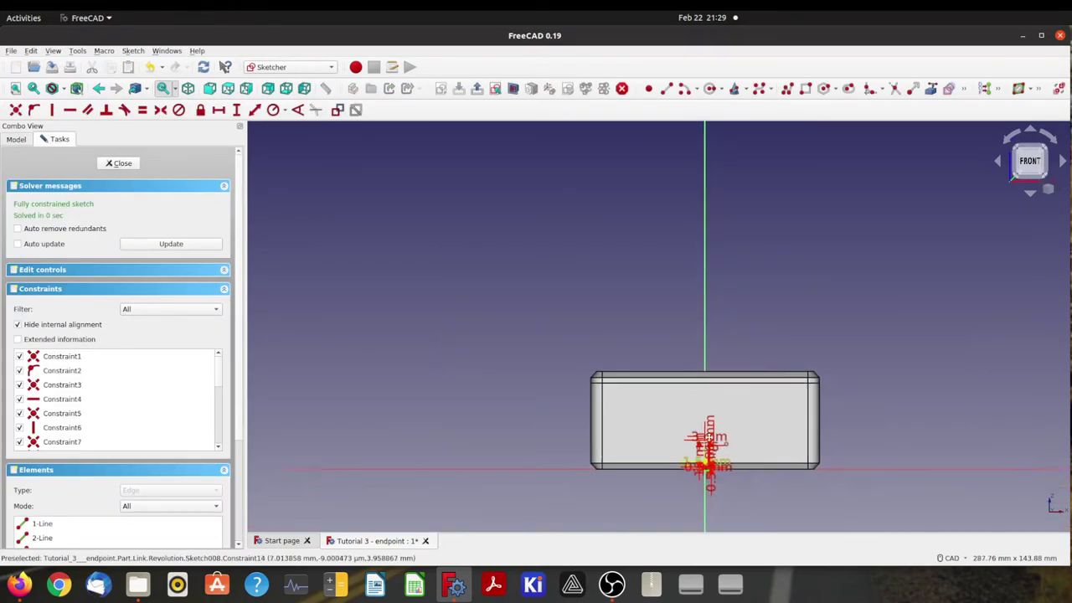
middle_click_drag(706, 438, 610, 360)
scroll(612, 377, "up", 10)
left_click(580, 172)
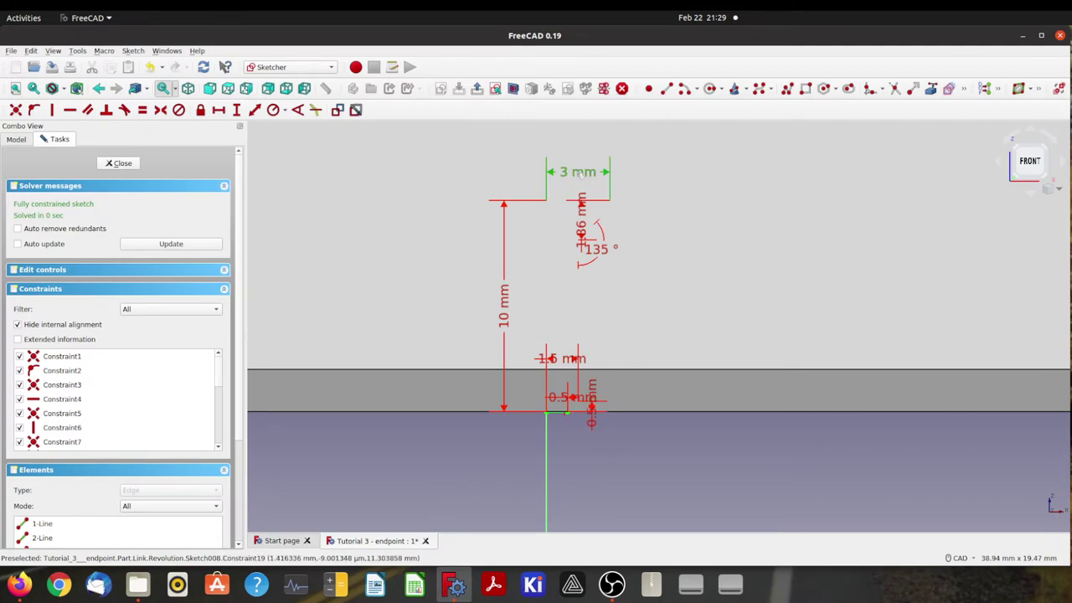
double_click(580, 173)
type("2")
key("Return")
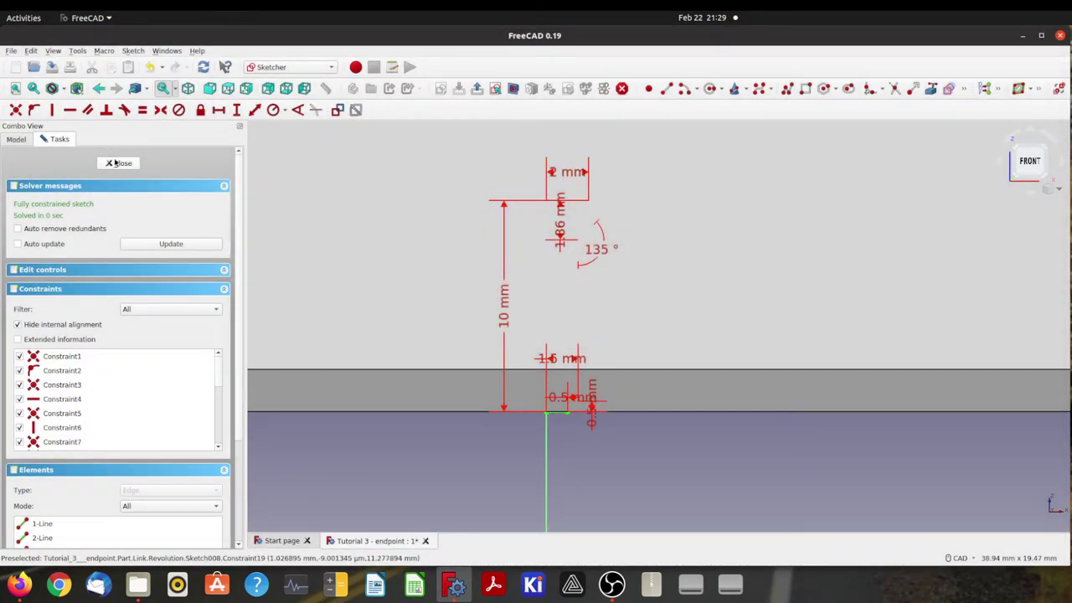
left_click(117, 162)
Compare Screw M3x011 with Screw M3x10, then deselect and zoom out to the whole box
scroll(562, 297, "down", 2)
scroll(573, 321, "up", 5)
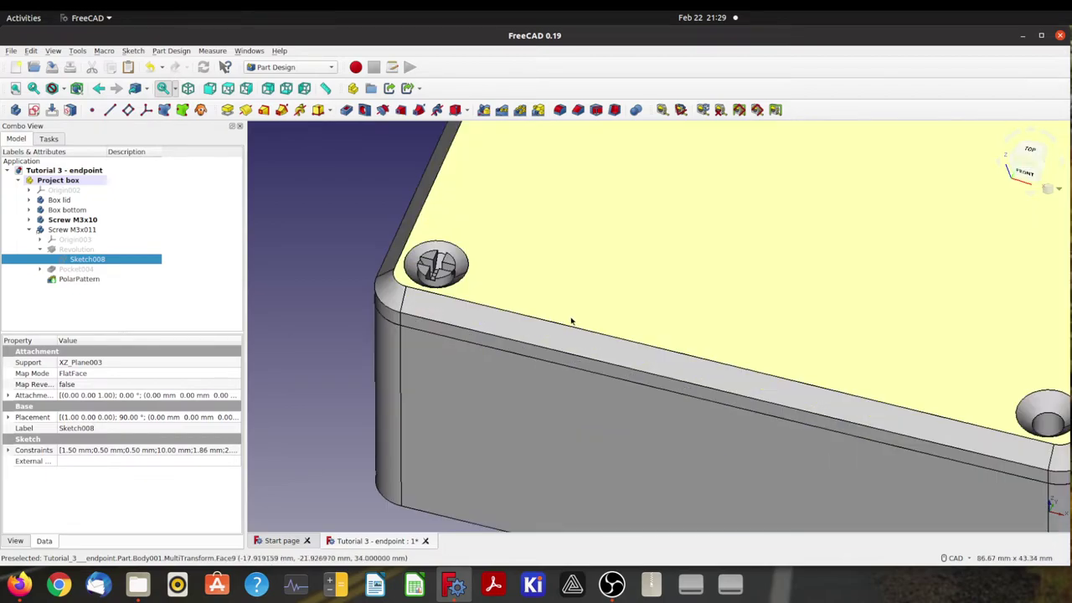
left_click(60, 230)
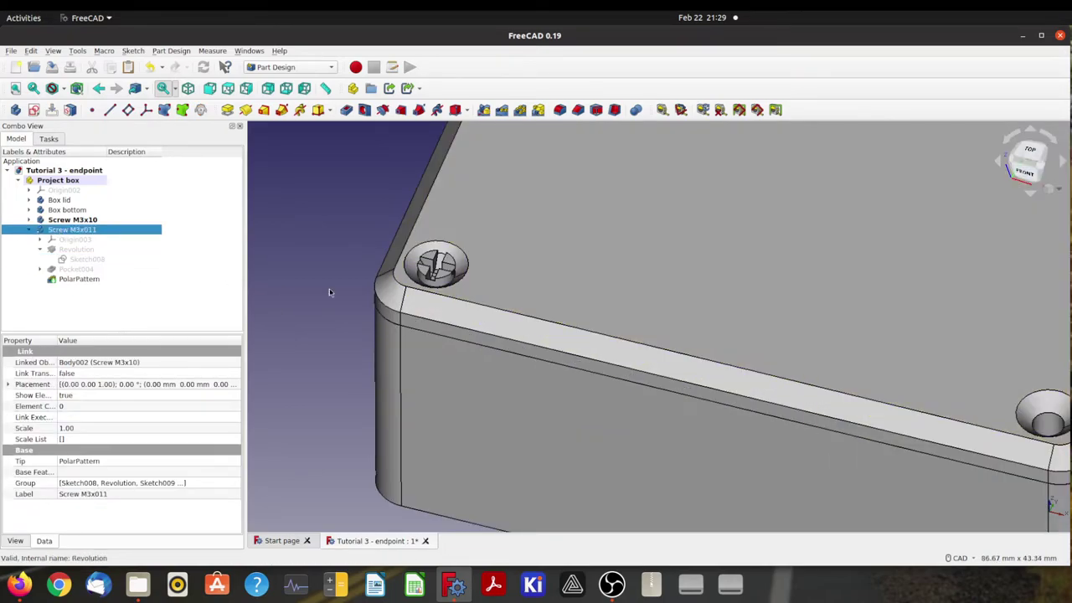
left_click(85, 220)
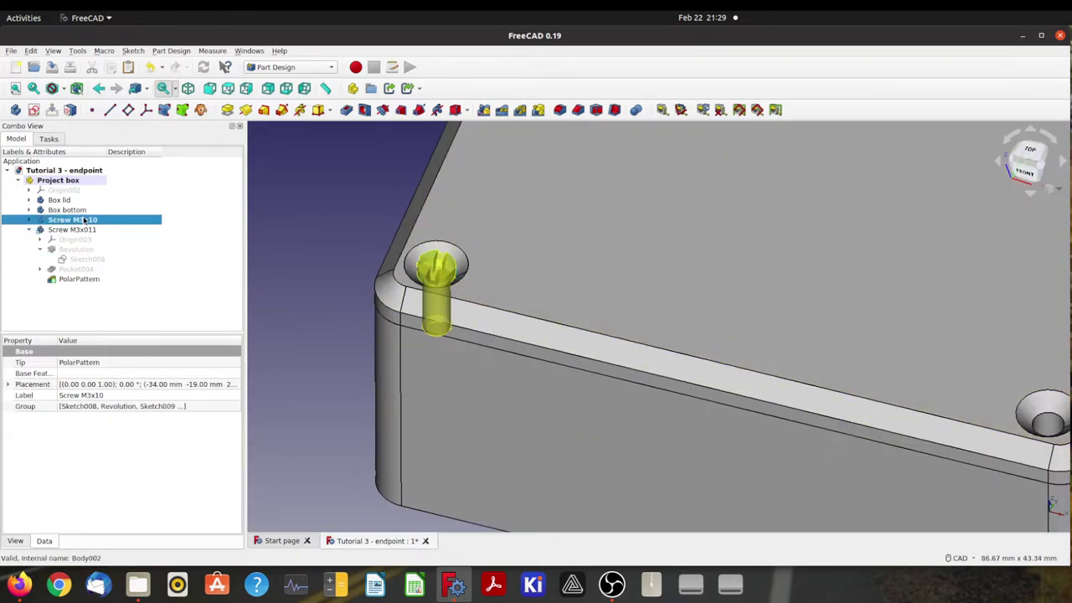
left_click(340, 243)
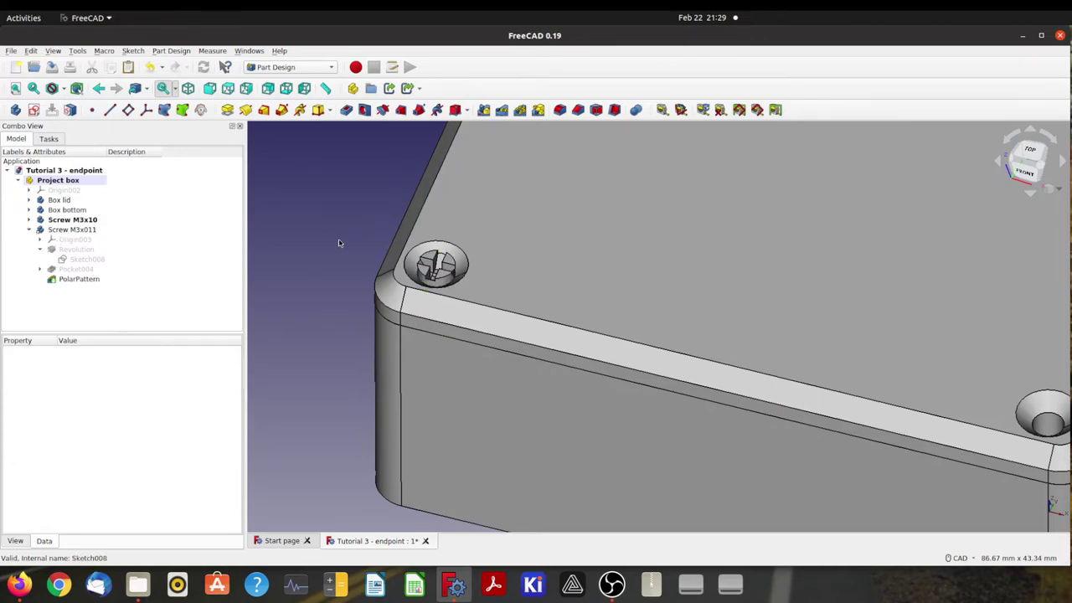
scroll(328, 245, "down", 5)
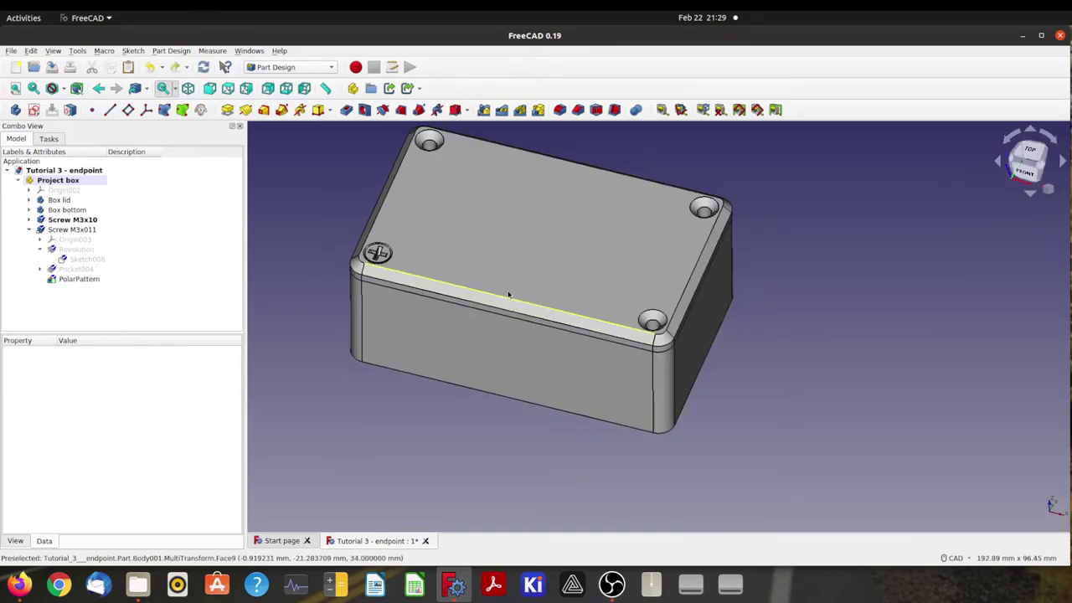
Transform Screw M3x011 by −34 mm X and 19 mm Y, lowering it into the left lid hole
left_click(58, 231)
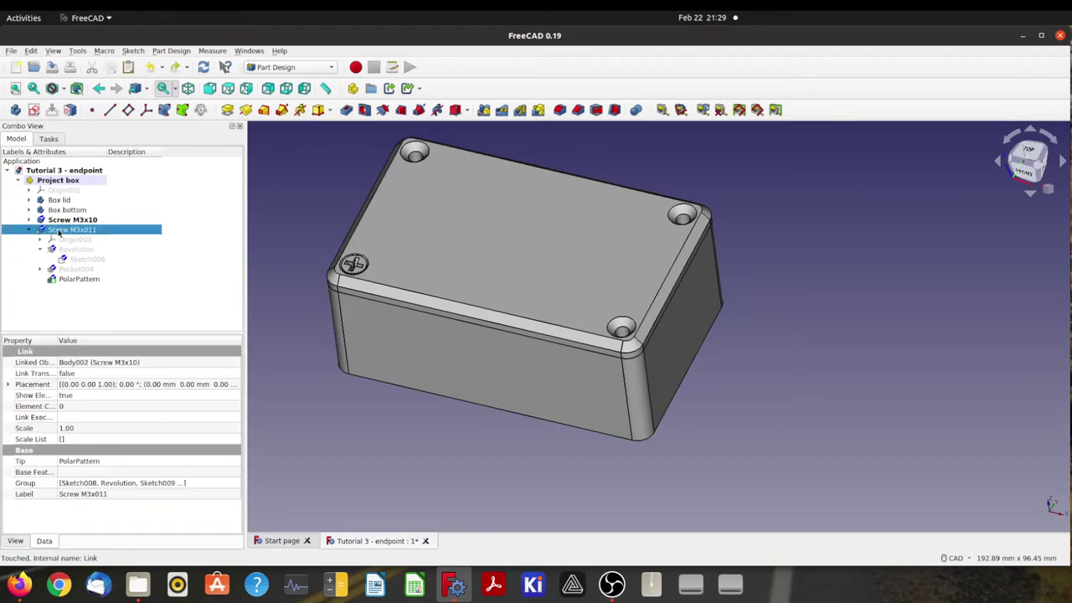
right_click(58, 230)
left_click(90, 249)
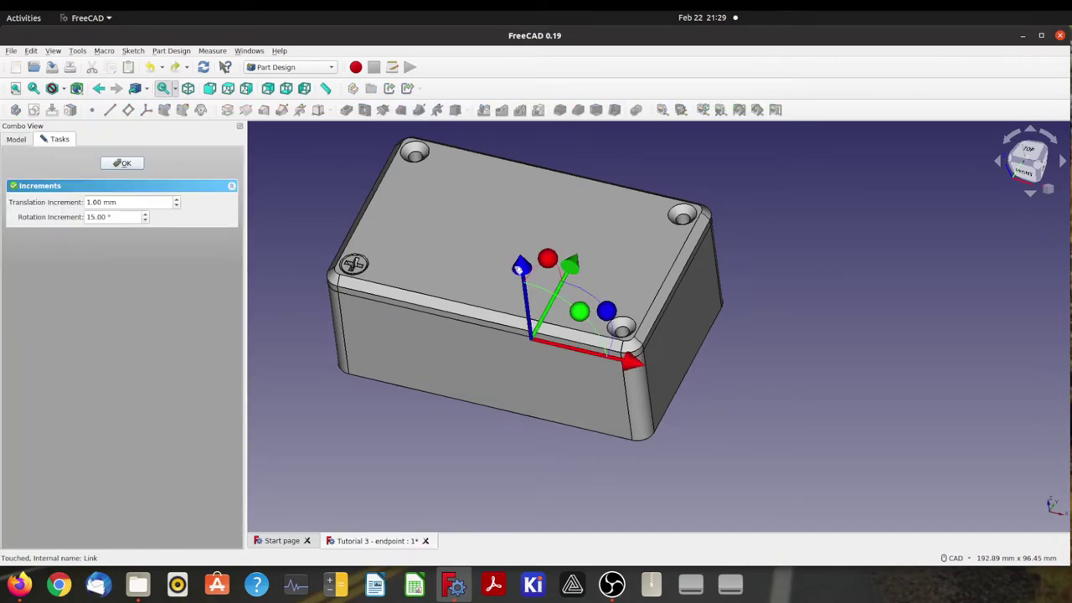
left_click_drag(521, 267, 509, 177)
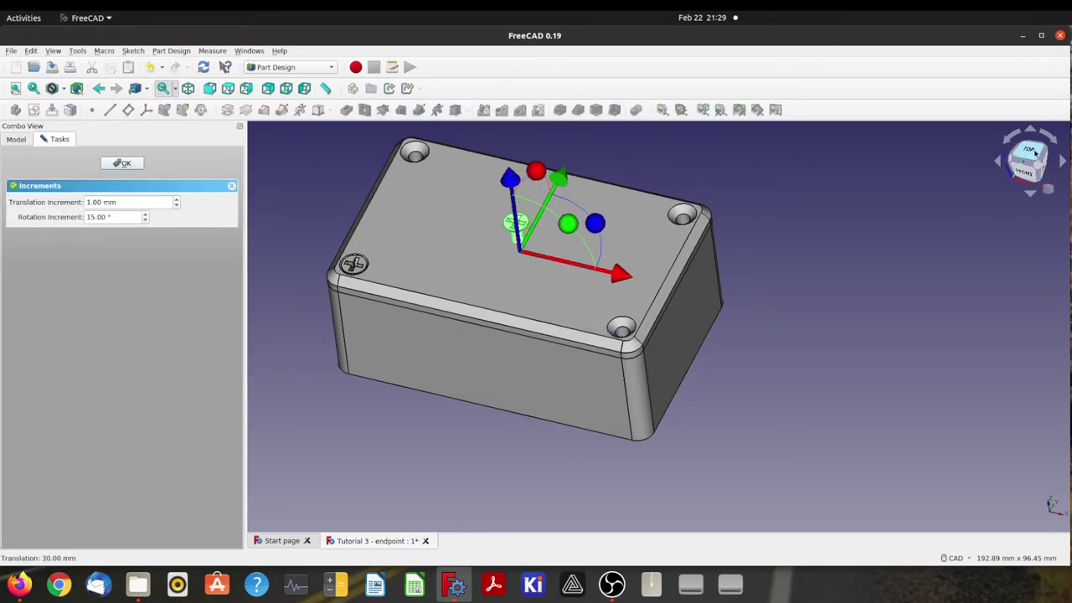
left_click(1035, 151)
left_click_drag(600, 288, 457, 287)
left_click_drag(349, 179, 349, 98)
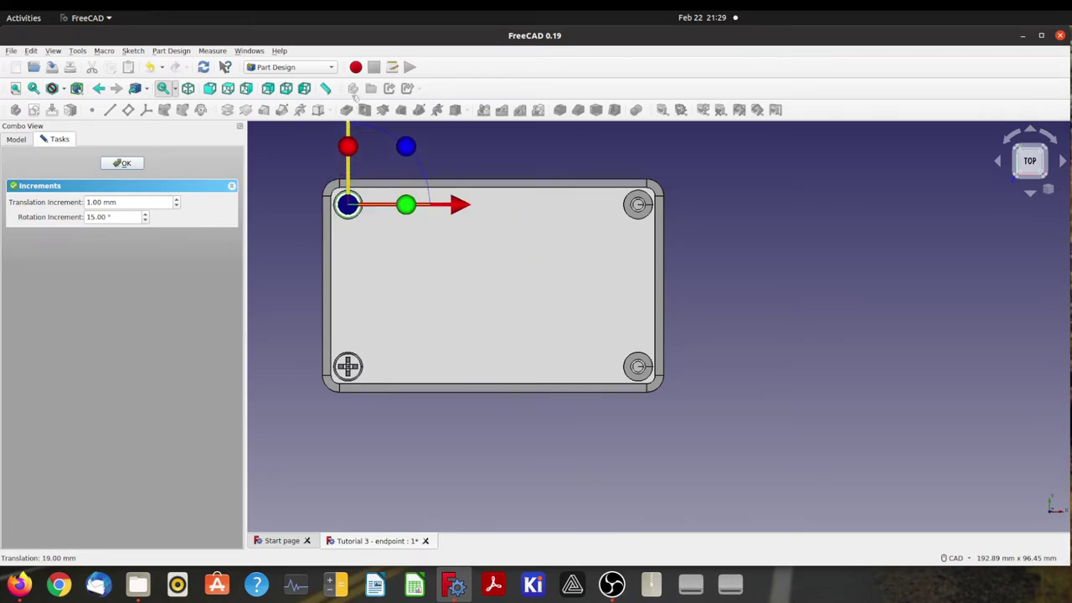
left_click(1025, 177)
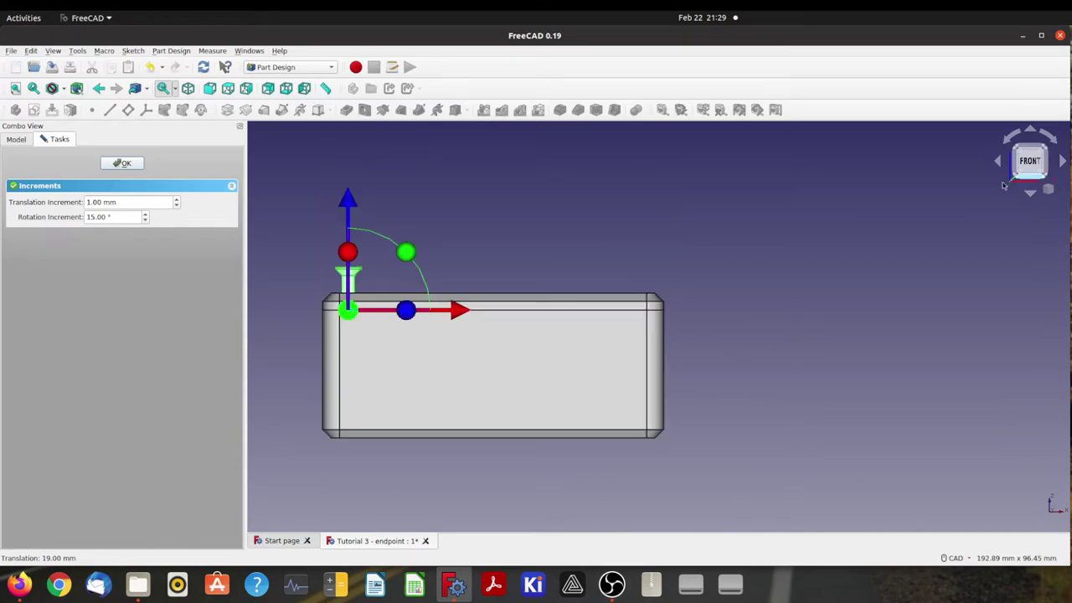
left_click_drag(343, 201, 349, 230)
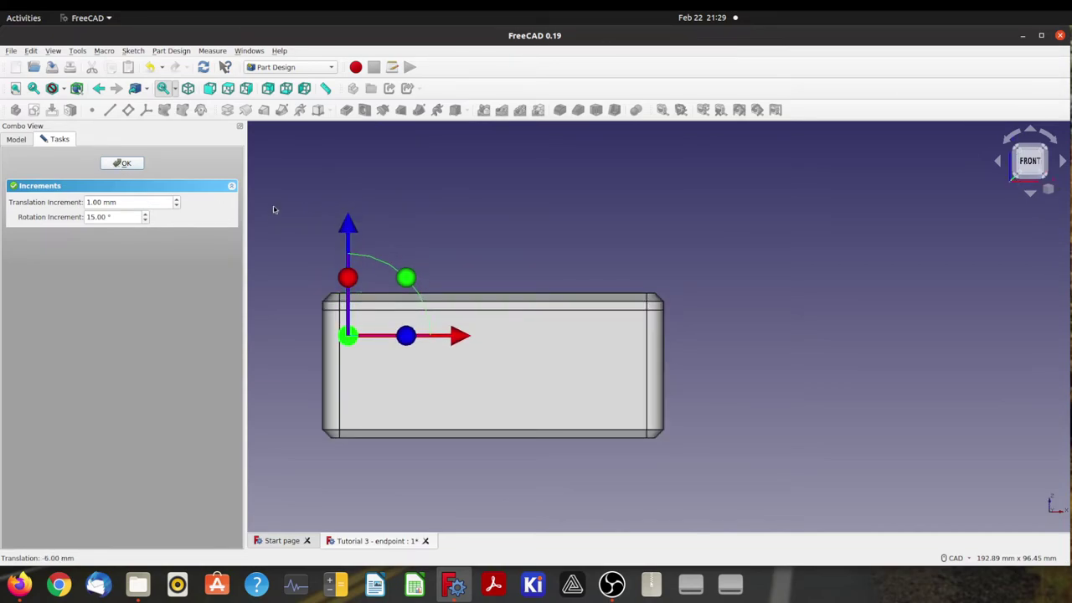
left_click(122, 162)
middle_click_drag(635, 257, 464, 243)
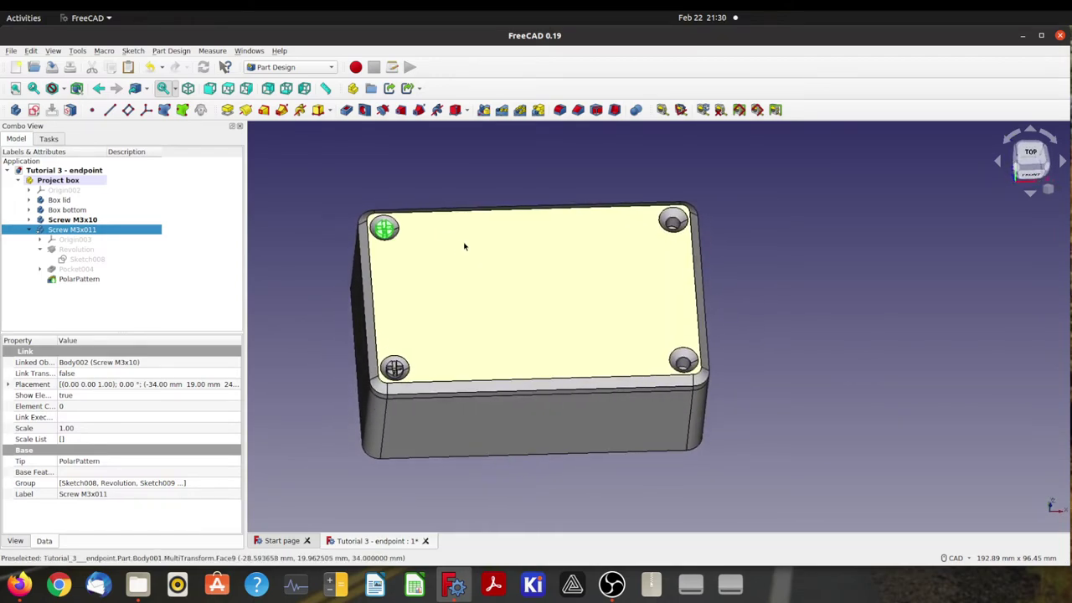
Set the Sketch008 head dimension of Screw M3x011 back from 2 mm to 3 mm
left_click(30, 231)
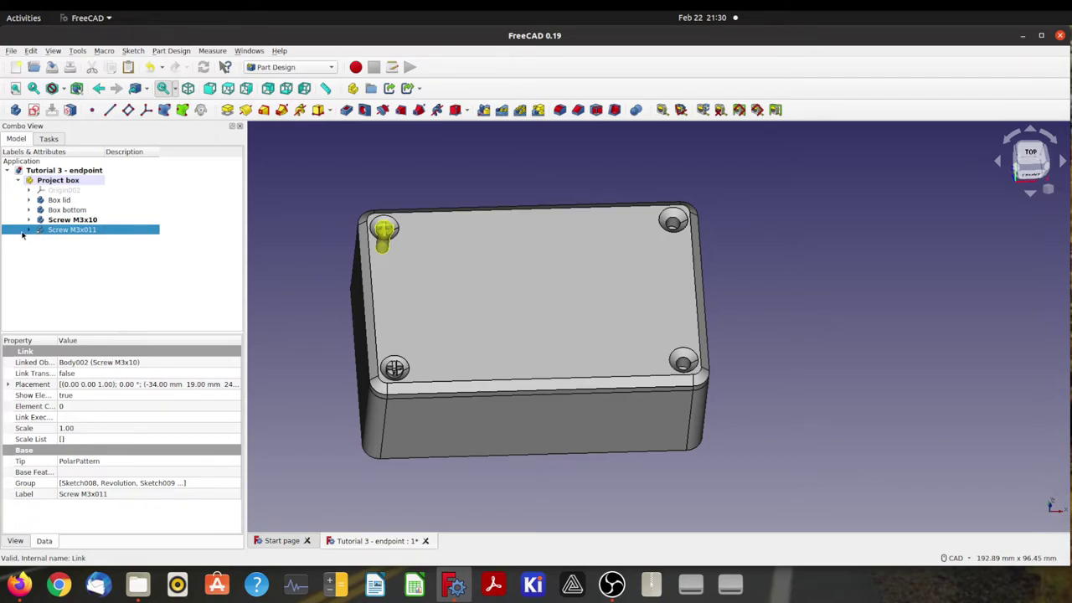
left_click(29, 230)
left_click(39, 248)
double_click(67, 258)
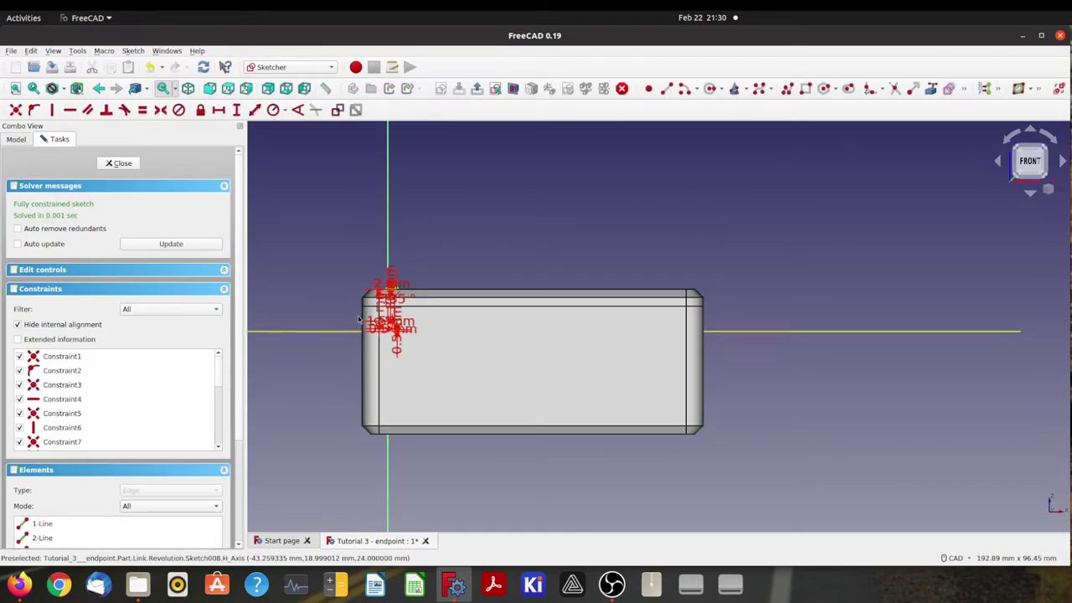
scroll(368, 315, "up", 5)
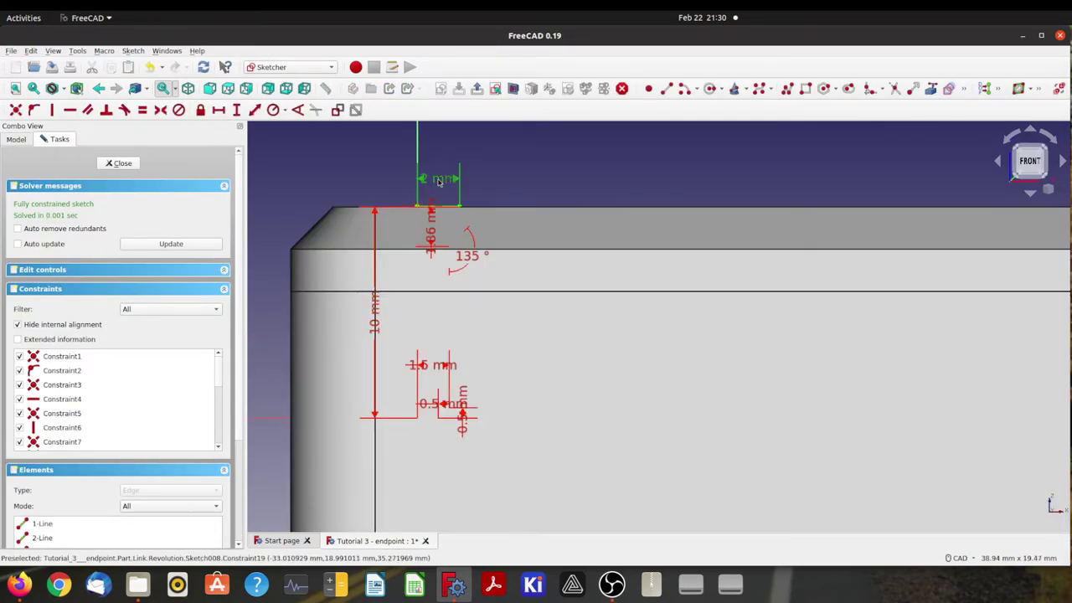
double_click(438, 181)
type("3")
key("Return")
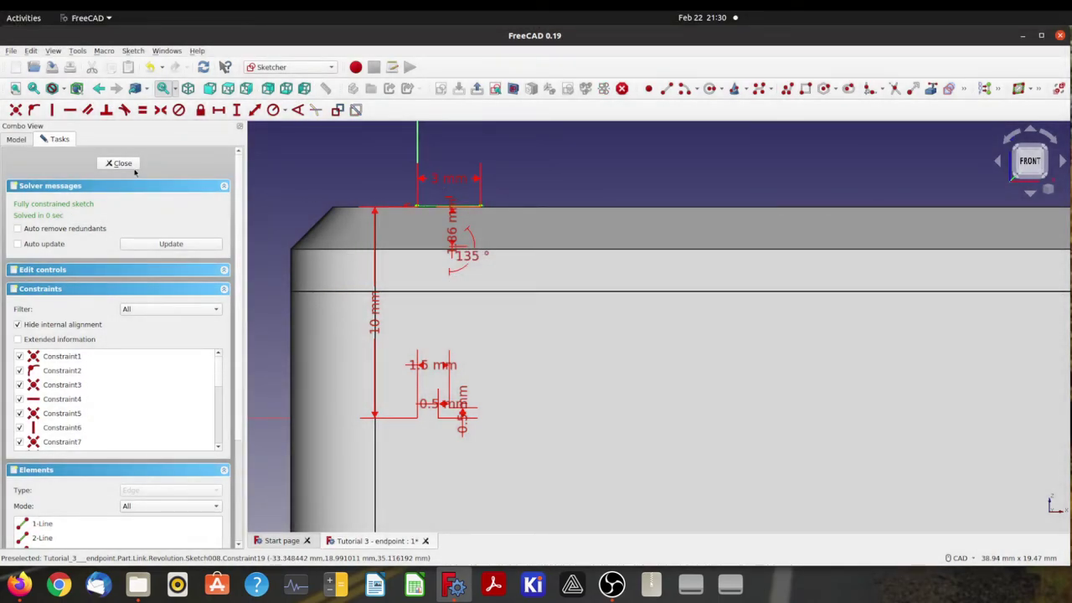
left_click(129, 165)
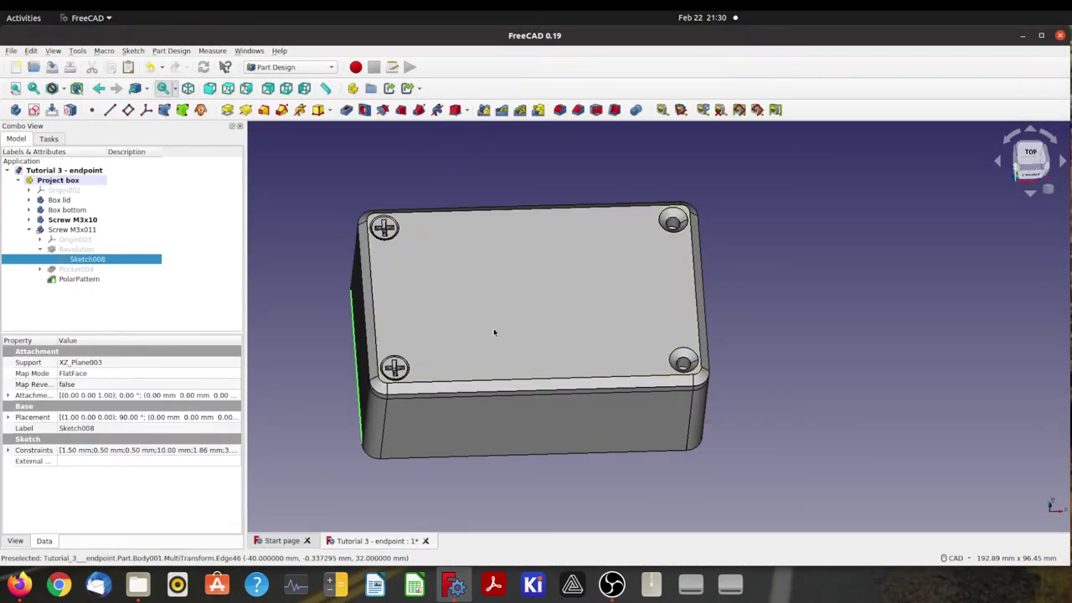
left_click(402, 330)
mouse_move(402, 330)
middle_mouse_down()
mouse_move(550, 271)
mouse_move(615, 294)
middle_mouse_up()
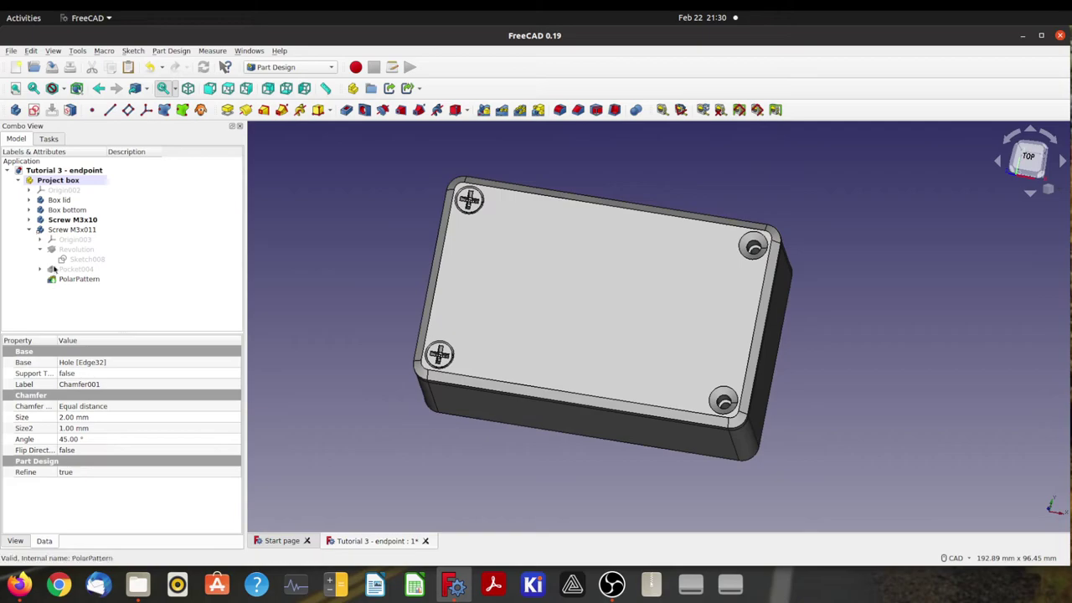
Make two more links of Screw M3x10, creating Screw M3x012 and Screw M3x013
left_click(29, 229)
right_click(64, 221)
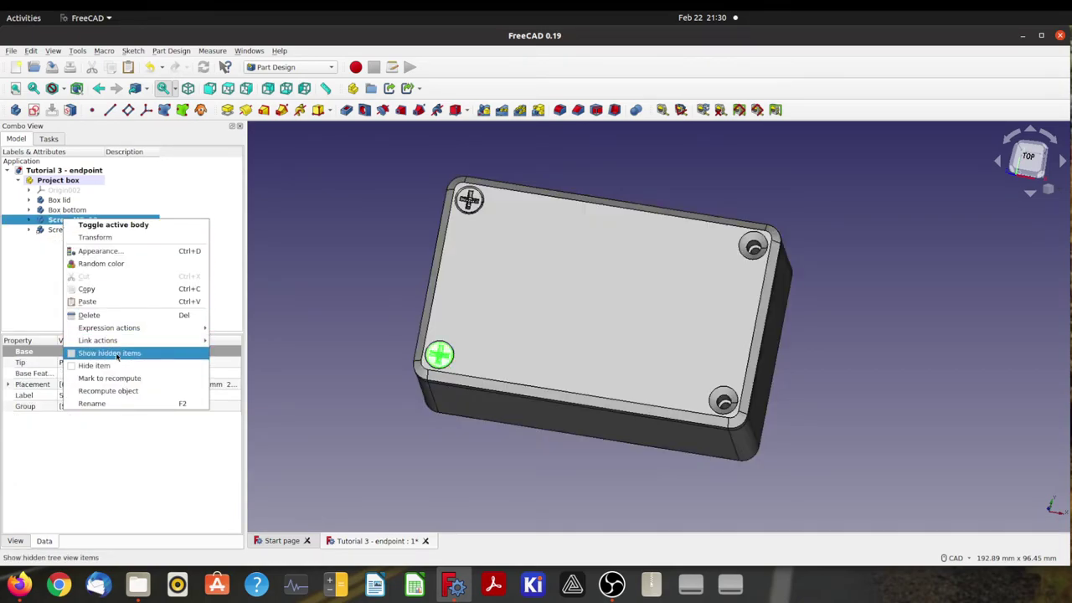
mouse_move(116, 342)
left_click(237, 354)
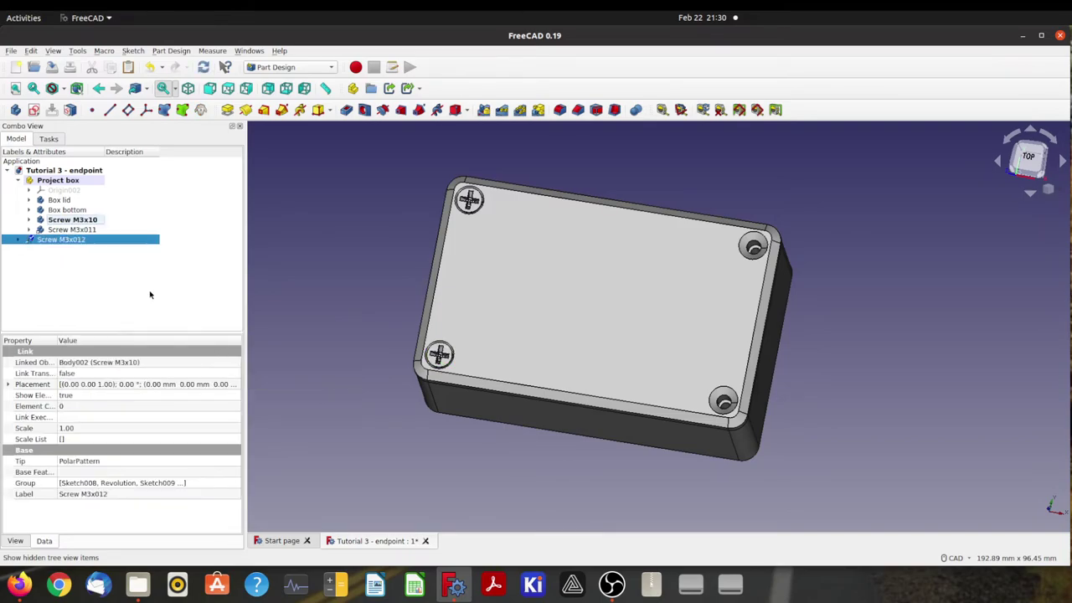
right_click(59, 220)
mouse_move(113, 340)
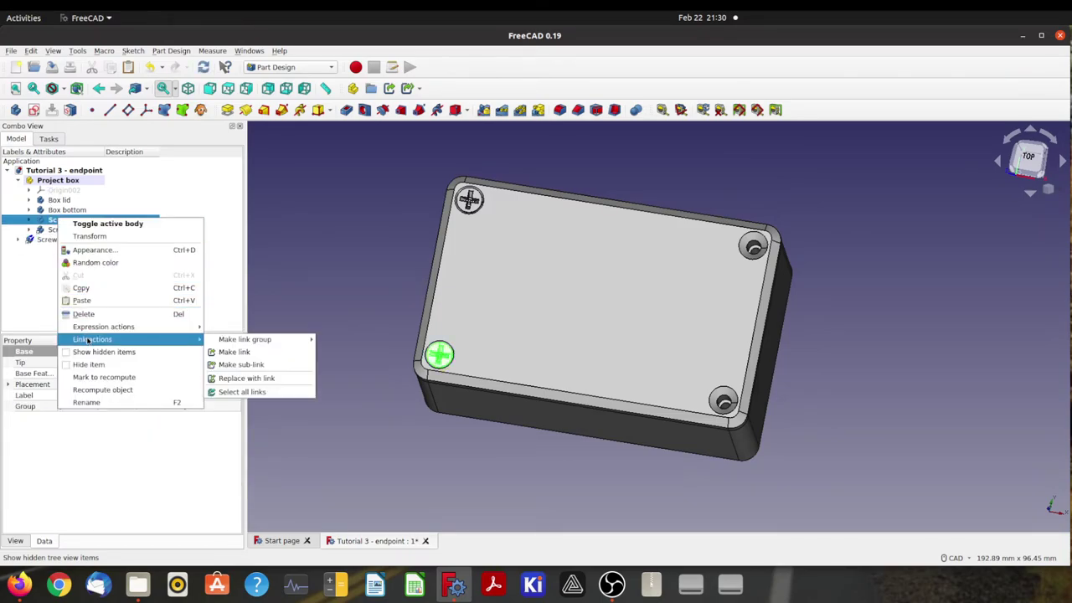
left_click(237, 352)
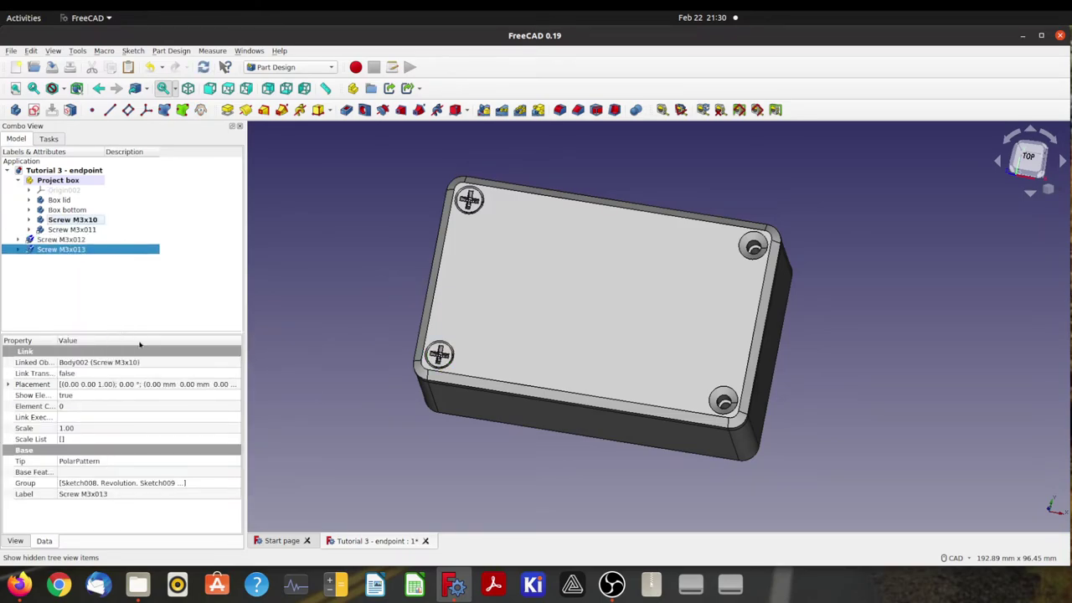
Move Screw M3x013 into Project box and make Screw M3x012 the active body
left_click(50, 241)
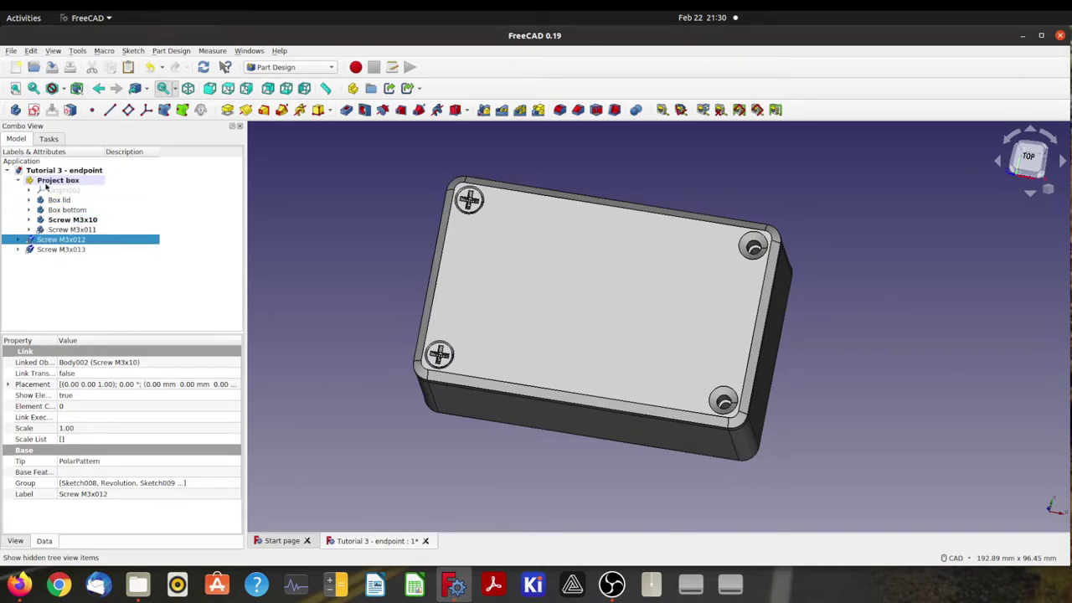
left_click(30, 250)
left_click_drag(31, 250, 50, 181)
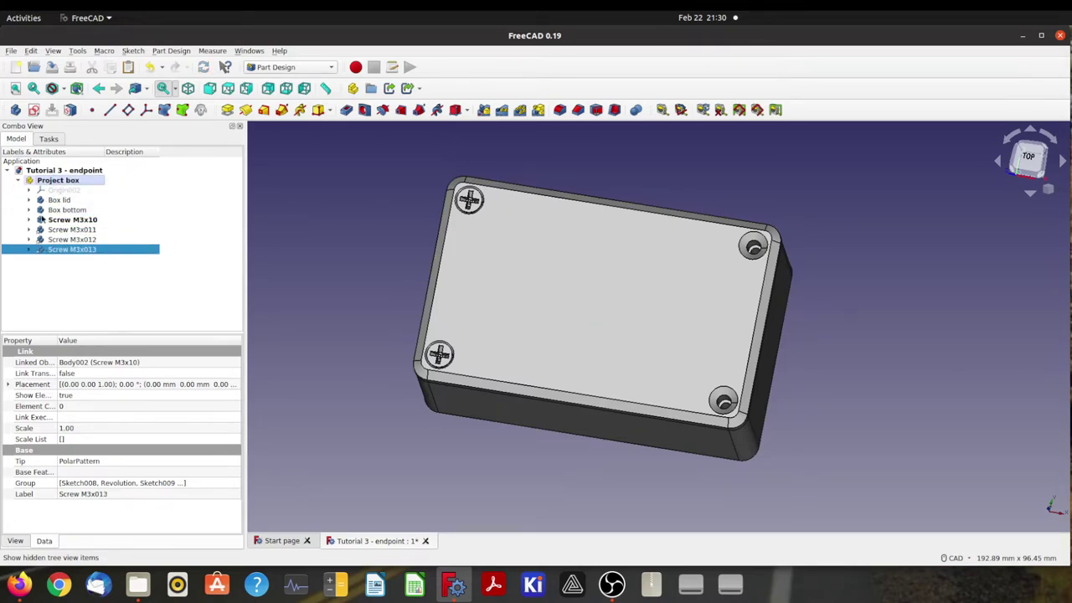
right_click(69, 239)
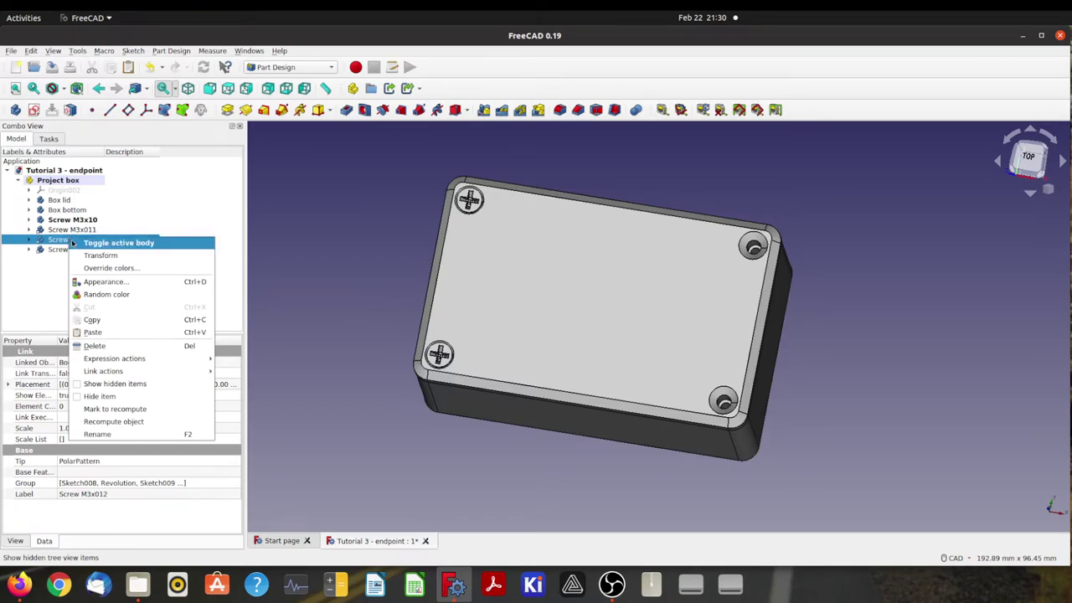
left_click(113, 243)
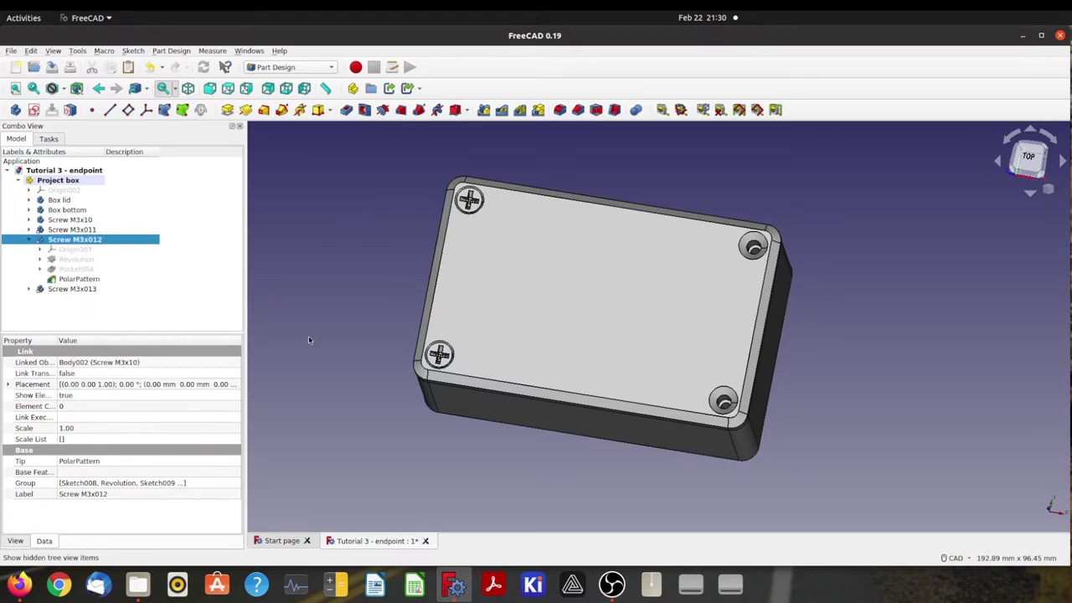
Transform Screw M3x012 into the lid's top-right corner hole
left_click(33, 241)
right_click(48, 239)
left_click(84, 258)
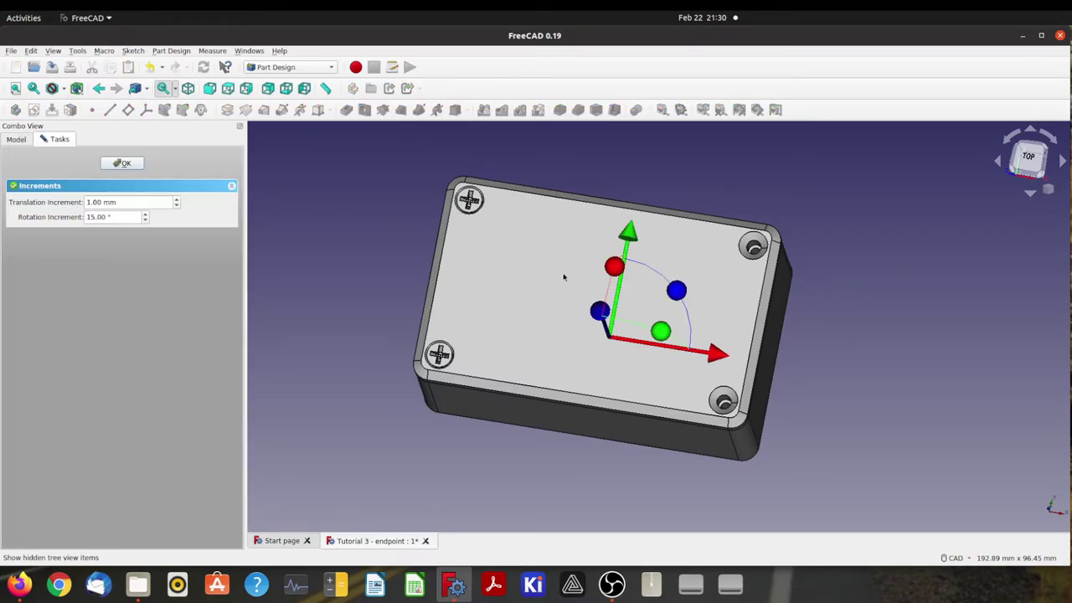
scroll(587, 330, "up", 3)
middle_click_drag(586, 330, 551, 292)
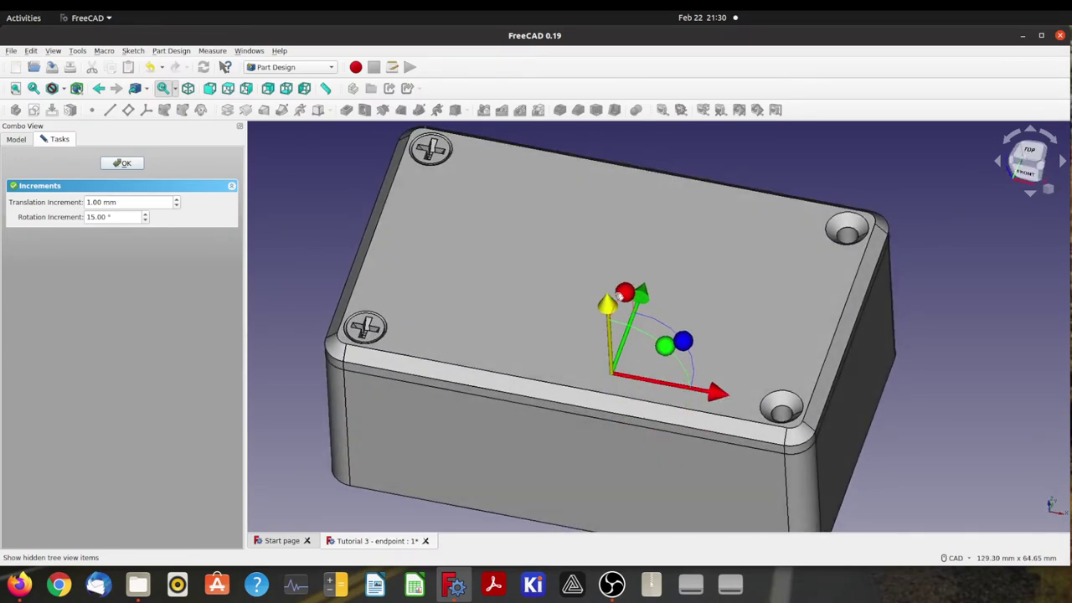
left_click_drag(619, 295, 599, 162)
left_click(1030, 151)
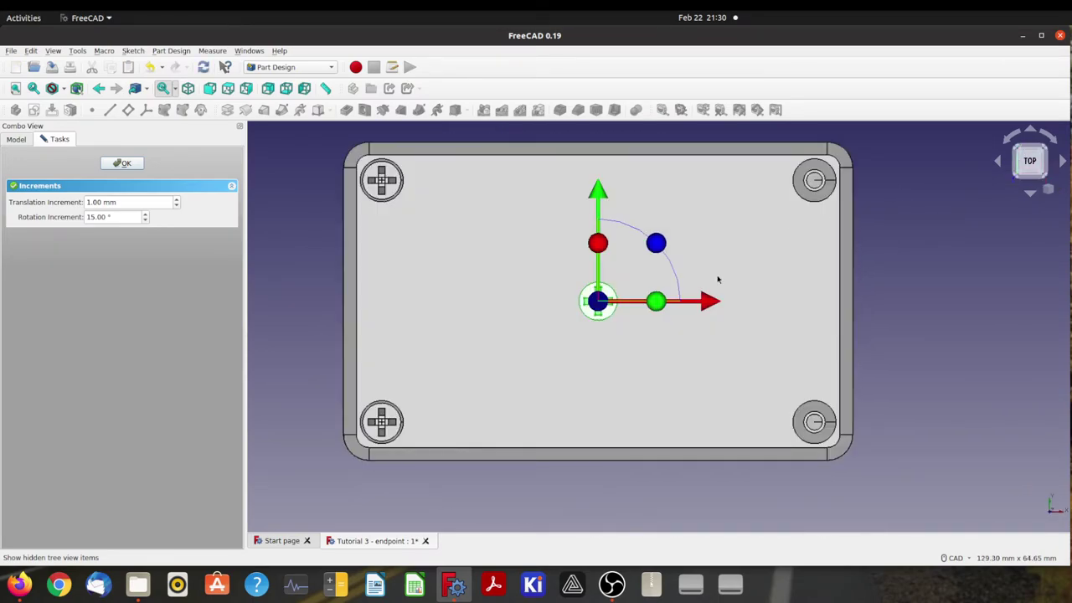
left_click_drag(708, 302, 925, 301)
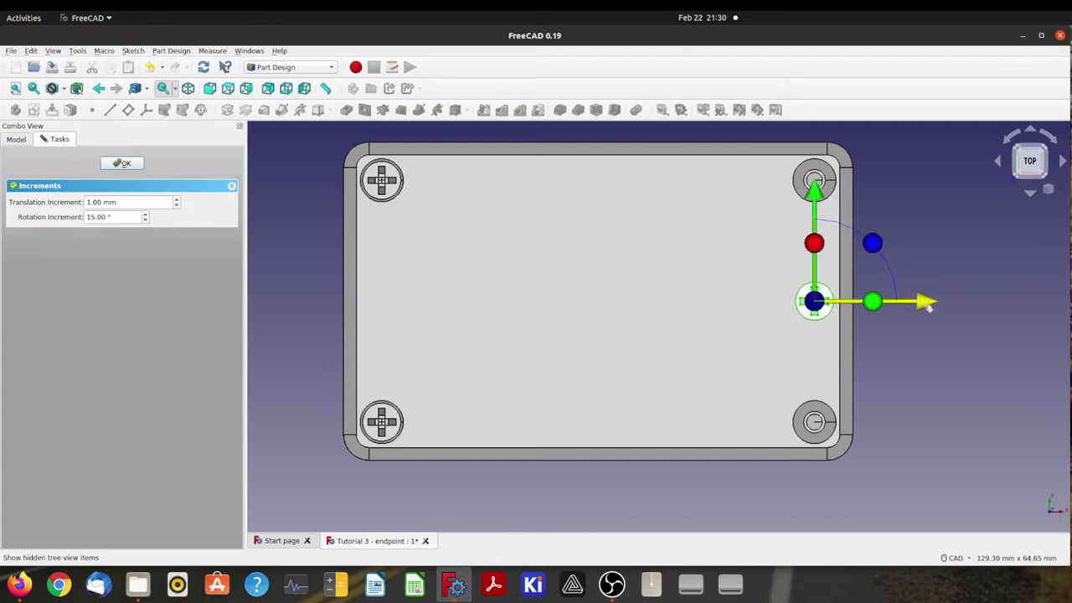
middle_click_drag(938, 213, 866, 333)
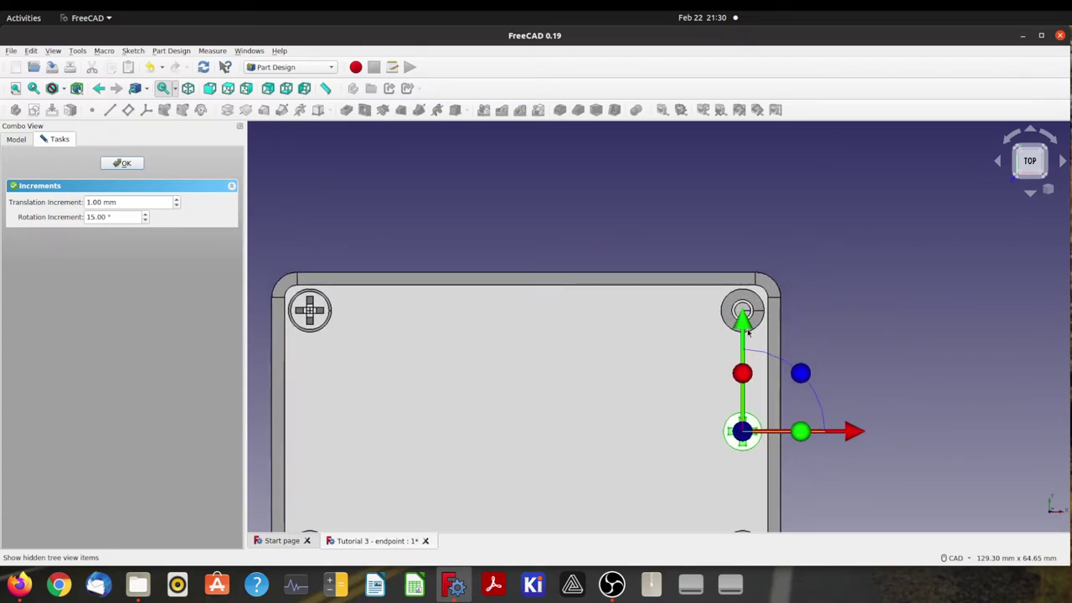
left_click_drag(756, 317, 757, 207)
left_click(1035, 174)
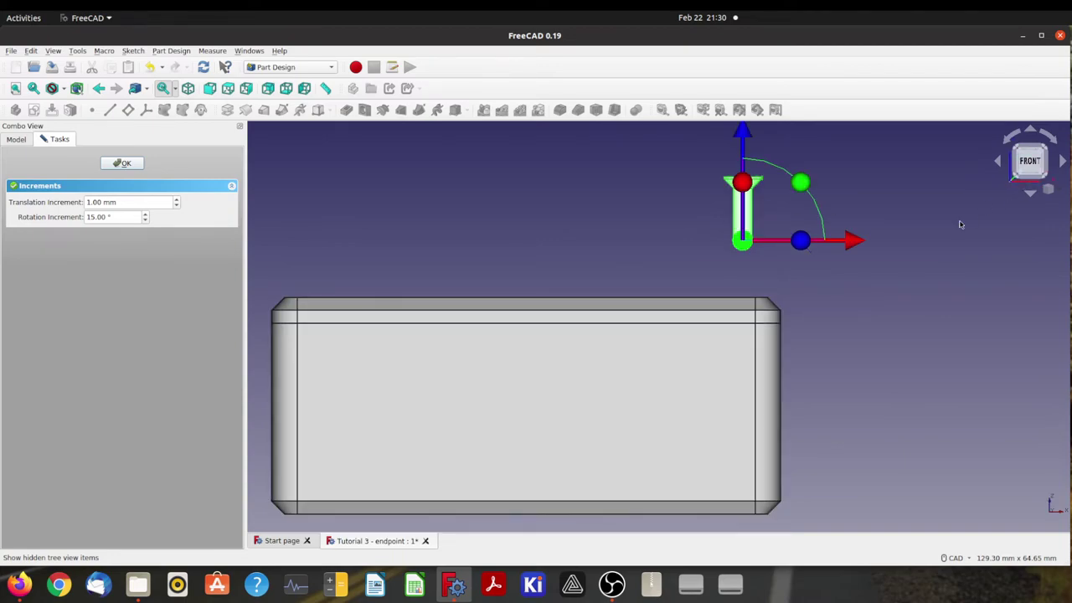
left_click_drag(750, 141, 758, 262)
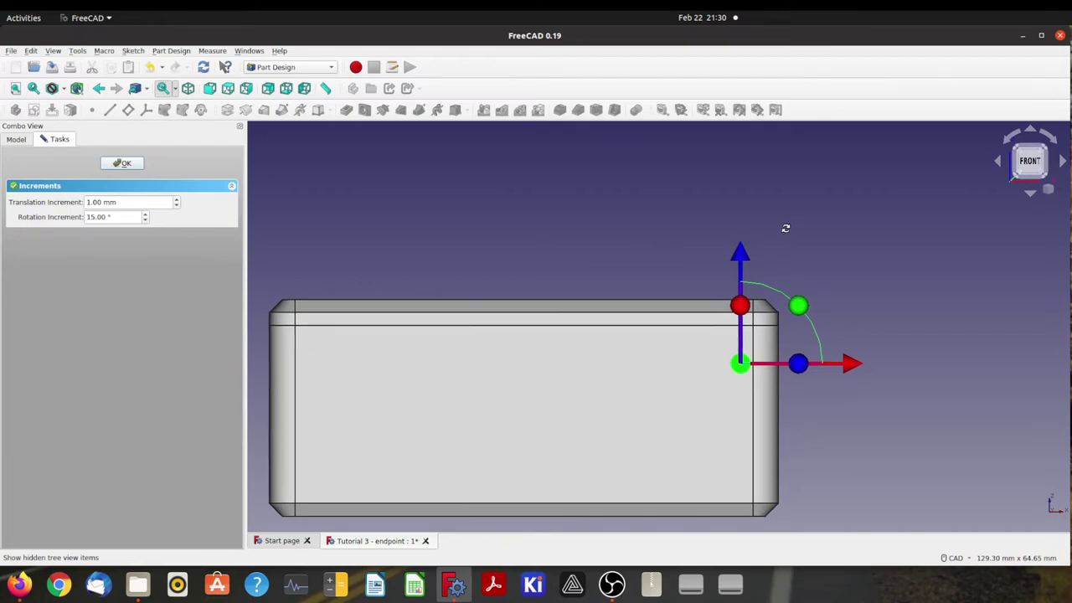
middle_click_drag(785, 227, 426, 282)
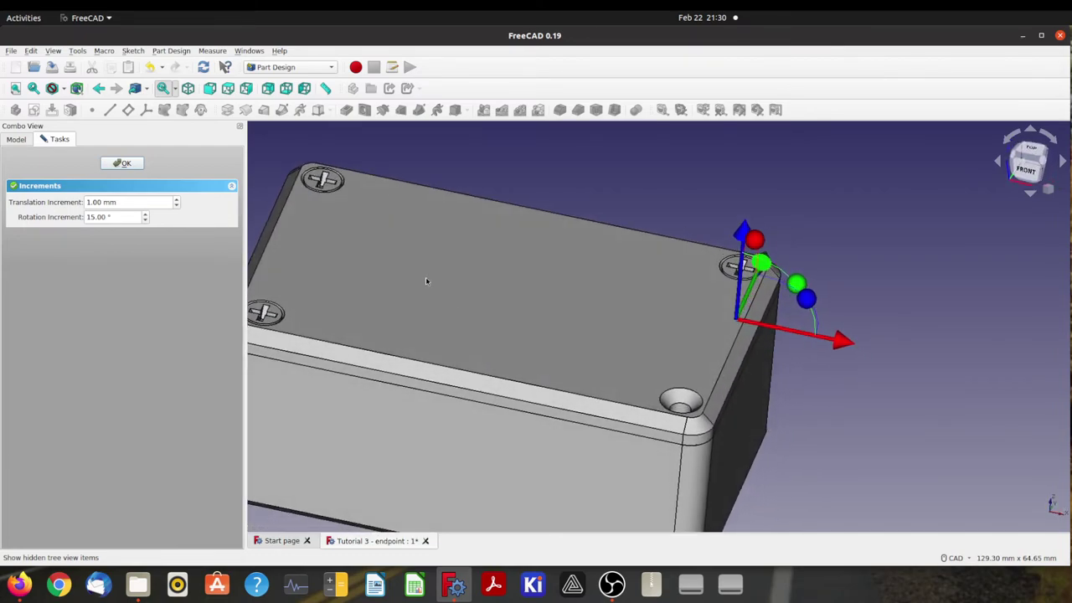
left_click(104, 166)
Transform Screw M3x013 into the lid's bottom-right corner hole
left_click(63, 249)
right_click(63, 249)
left_click(77, 278)
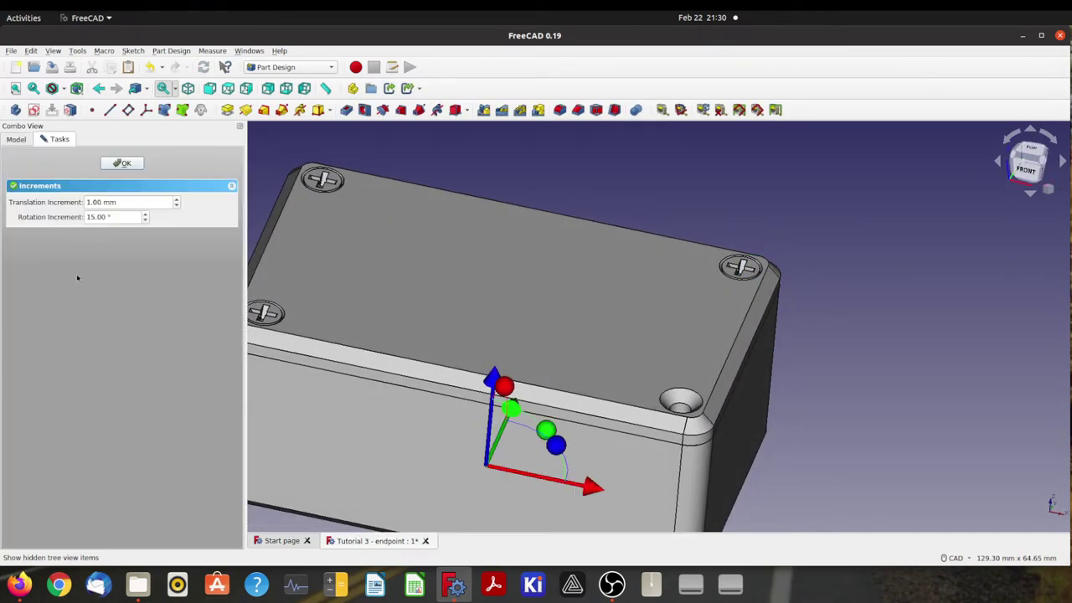
left_click_drag(490, 381, 556, 251)
left_click(1039, 151)
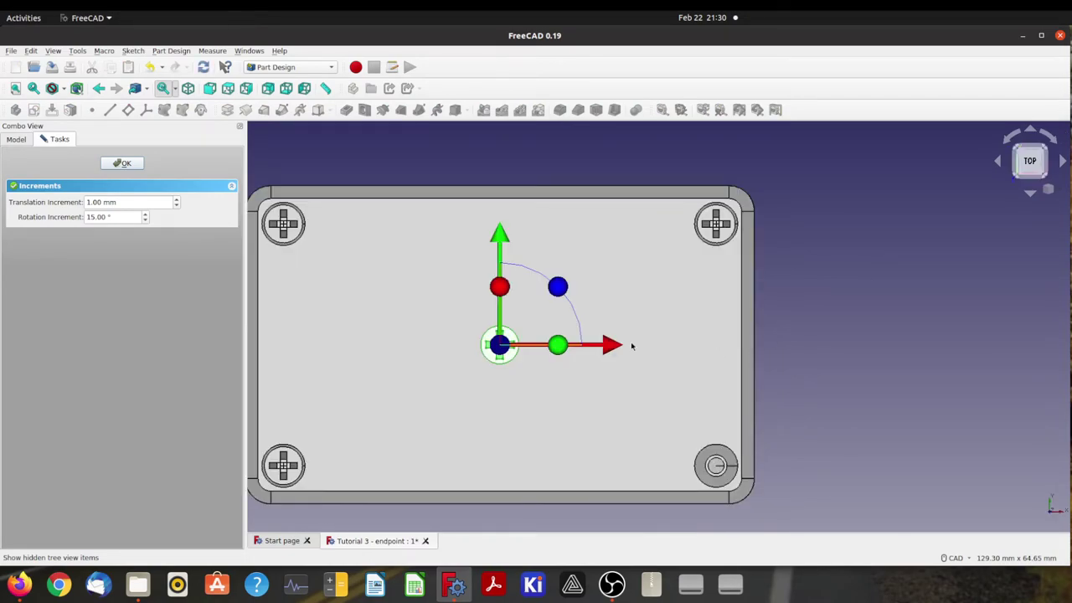
left_click_drag(615, 347, 829, 373)
left_click_drag(725, 238, 724, 359)
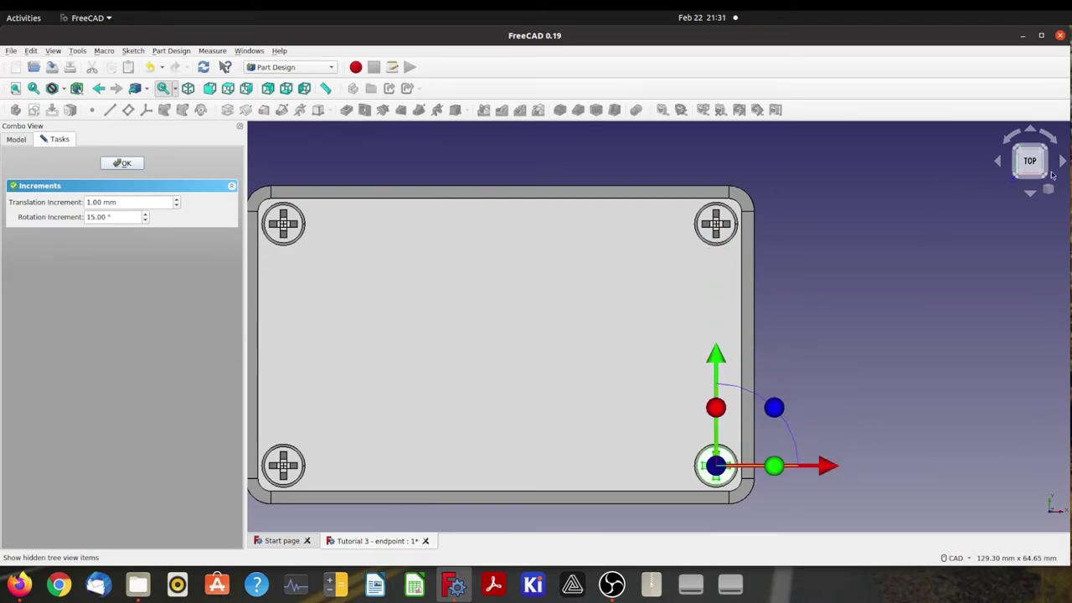
left_click(1032, 179)
left_click_drag(719, 249, 499, 281)
left_click(121, 163)
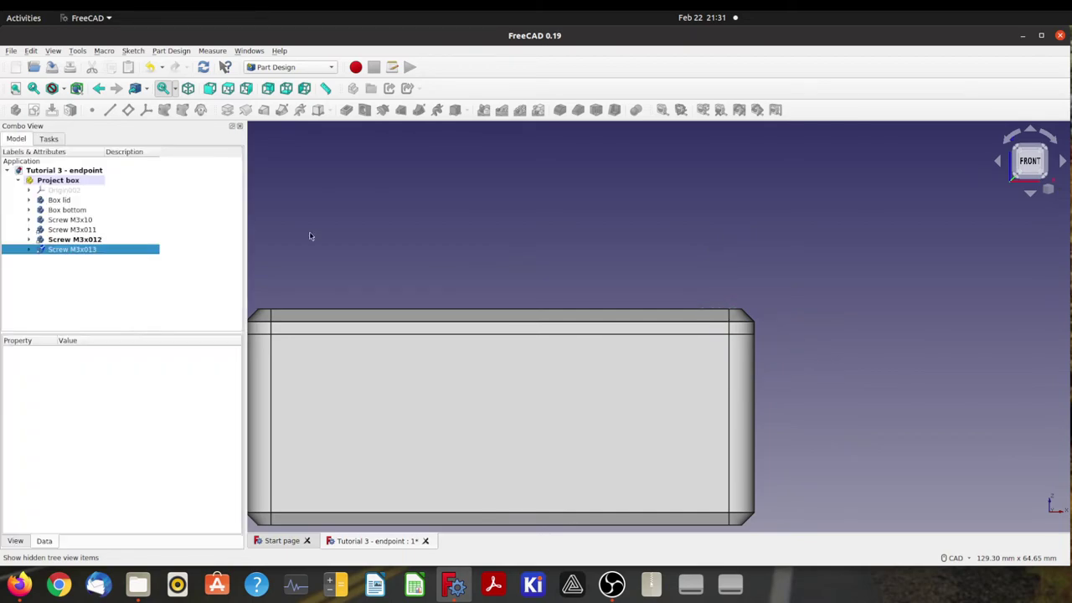
scroll(603, 232, "down", 5)
key("0")
middle_click_drag(601, 270, 496, 266)
left_click(496, 266)
scroll(670, 296, "up", 4)
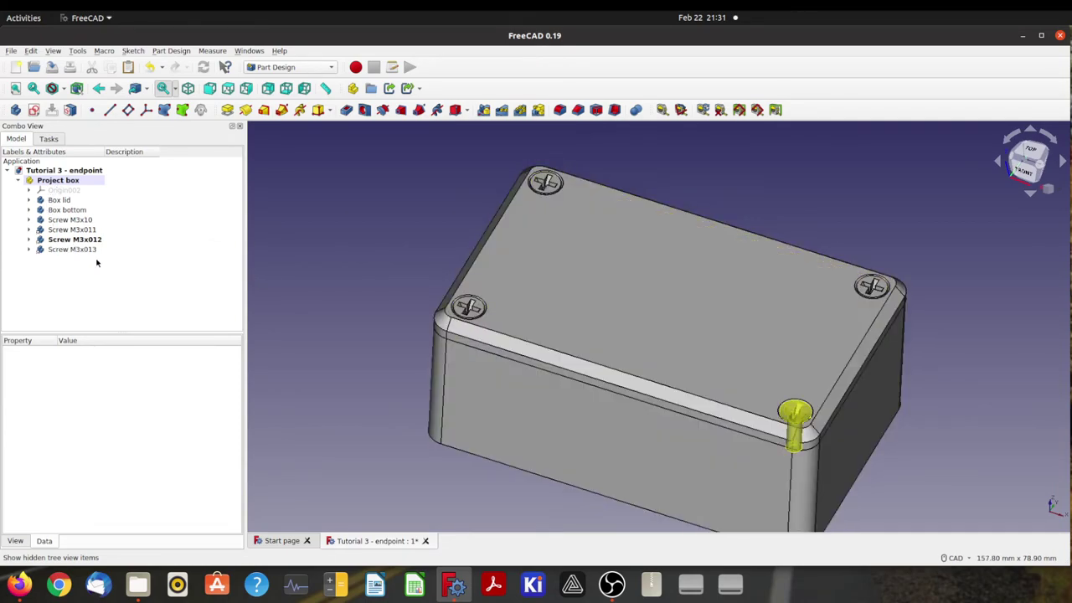
left_click(55, 180)
left_click(62, 170)
left_click(55, 181)
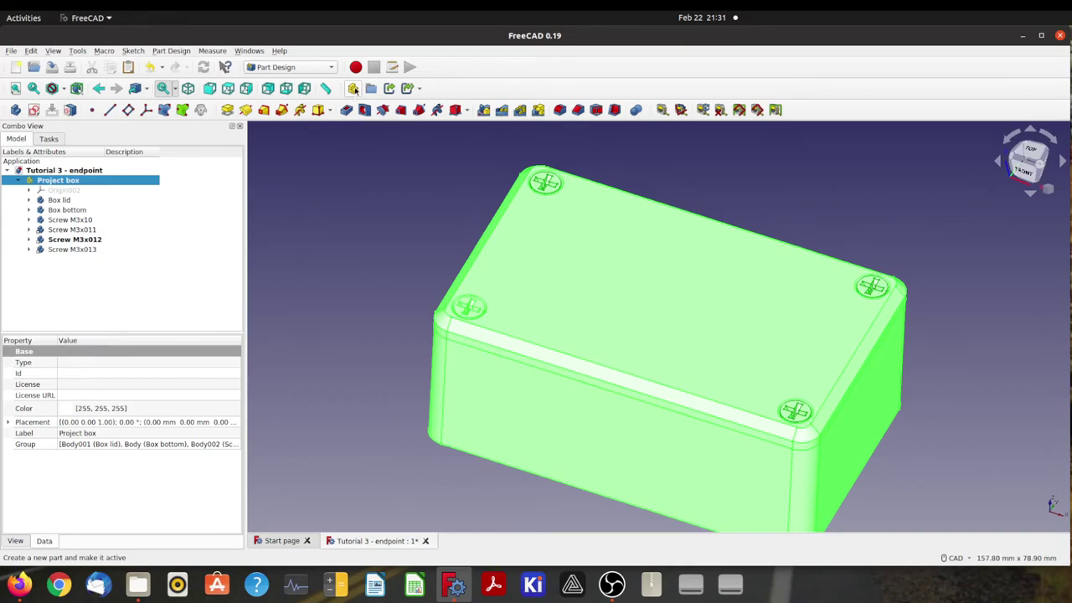
Create a new part named Screws and place it inside Project box
left_click(353, 89)
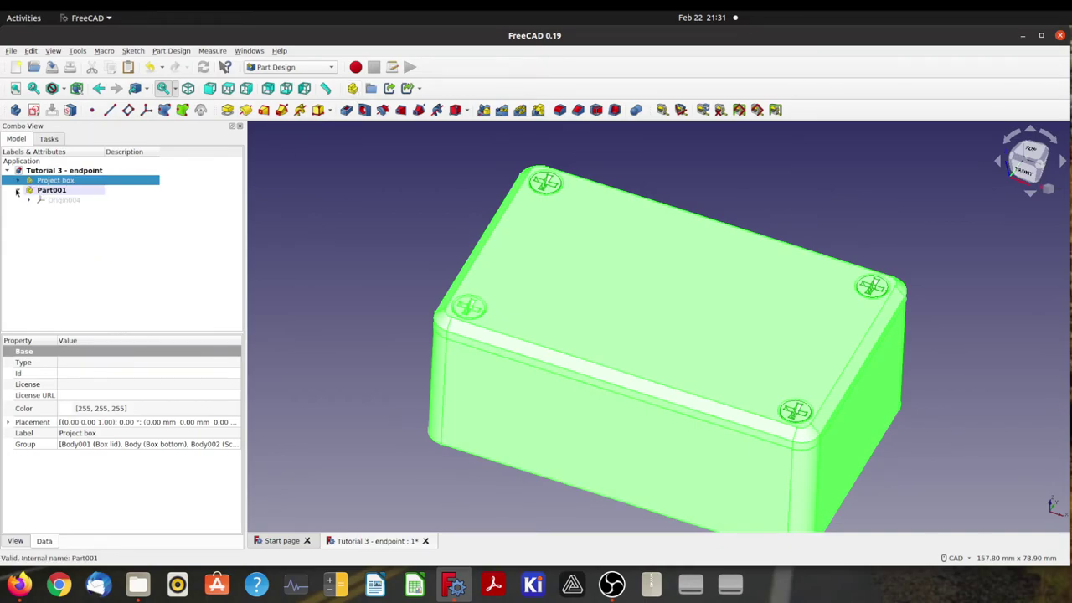
right_click(46, 191)
left_click(72, 370)
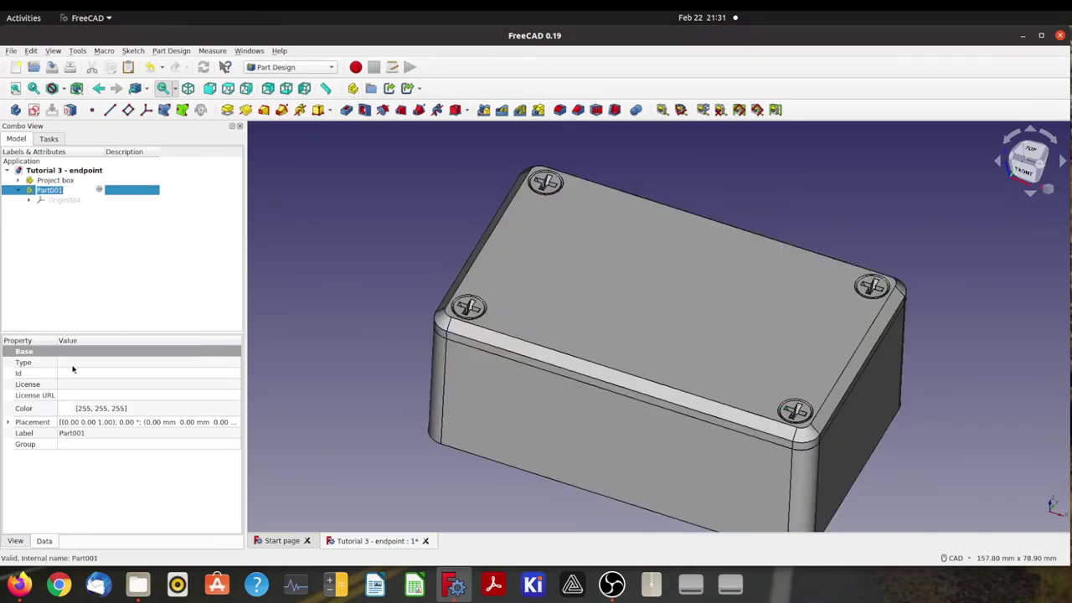
type("Screws")
key("Return")
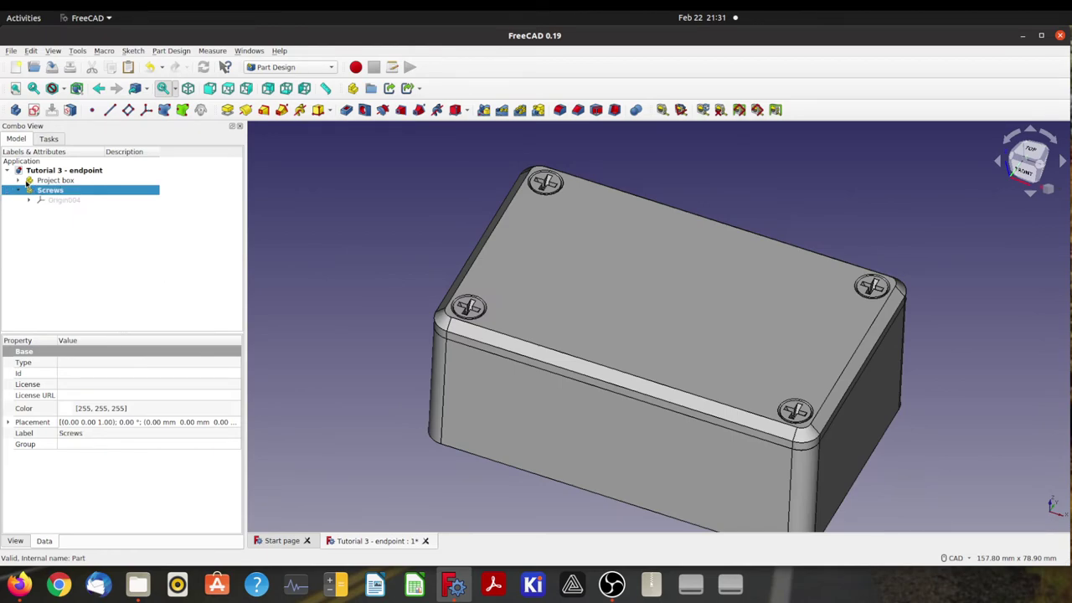
left_click(19, 180)
left_click_drag(30, 259, 55, 181)
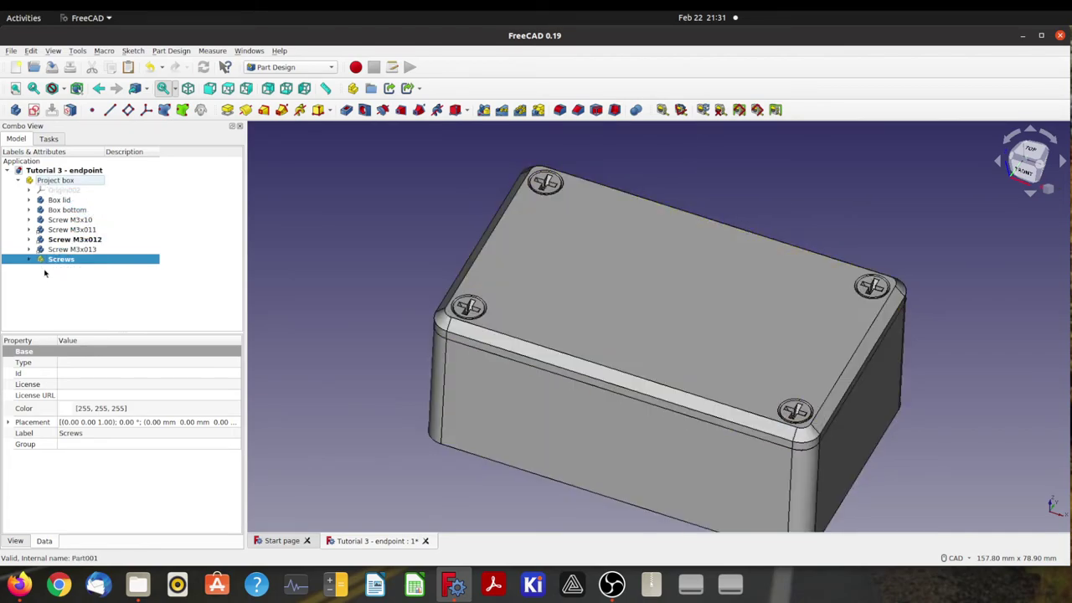
Move Screw M3x10 and Screw M3x011 into the Screws group
left_click_drag(42, 222, 57, 262)
mouse_move(42, 221)
left_mouse_down()
mouse_move(66, 248)
mouse_move(44, 225)
mouse_move(42, 235)
left_mouse_up()
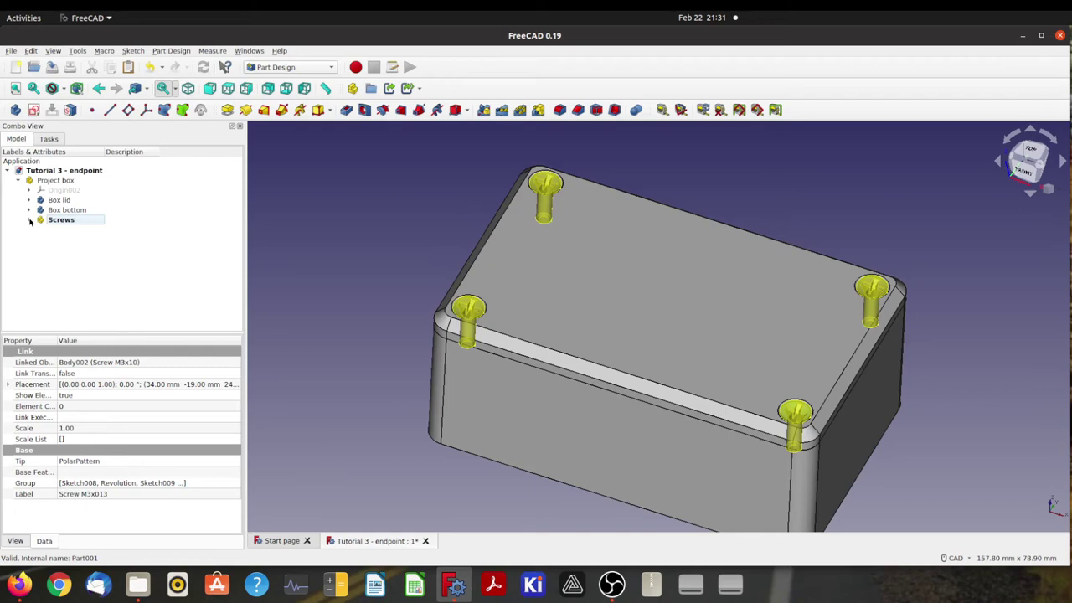
left_click(52, 221)
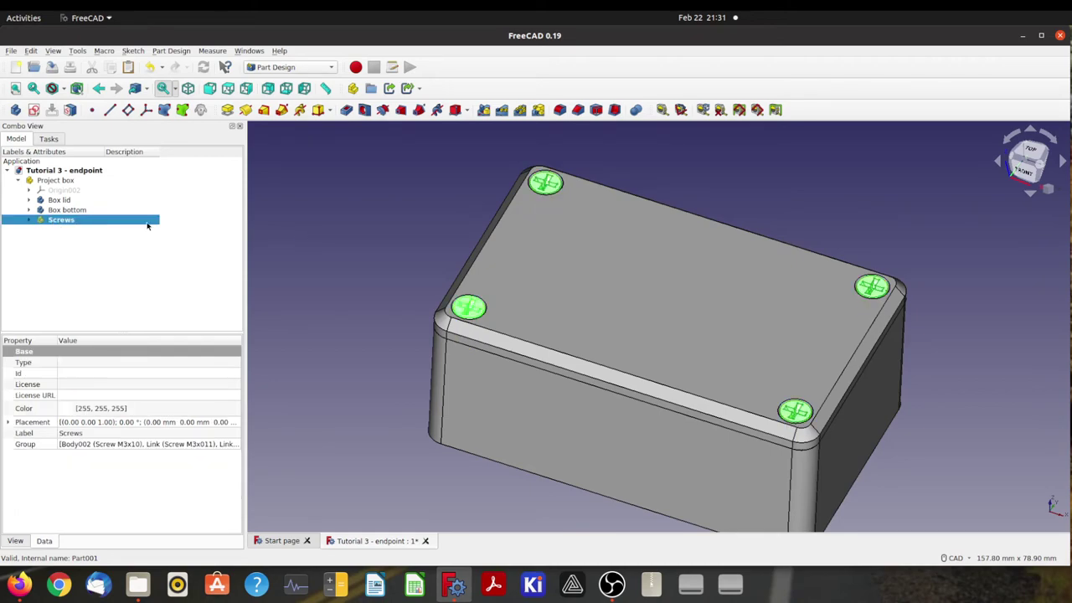
key("space")
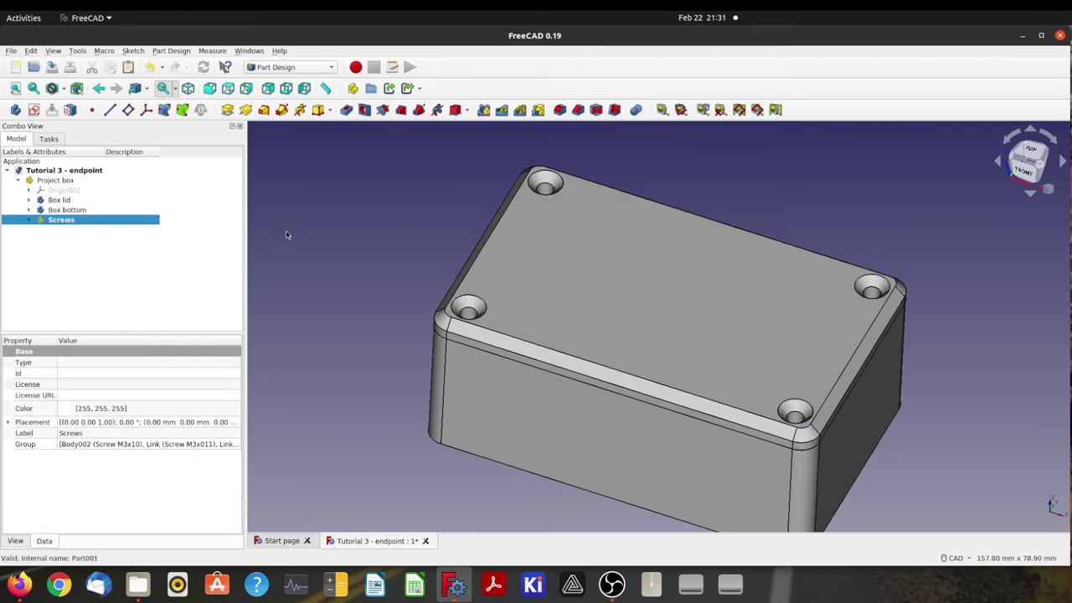
key("space")
key("space")
key("space")
left_click(31, 221)
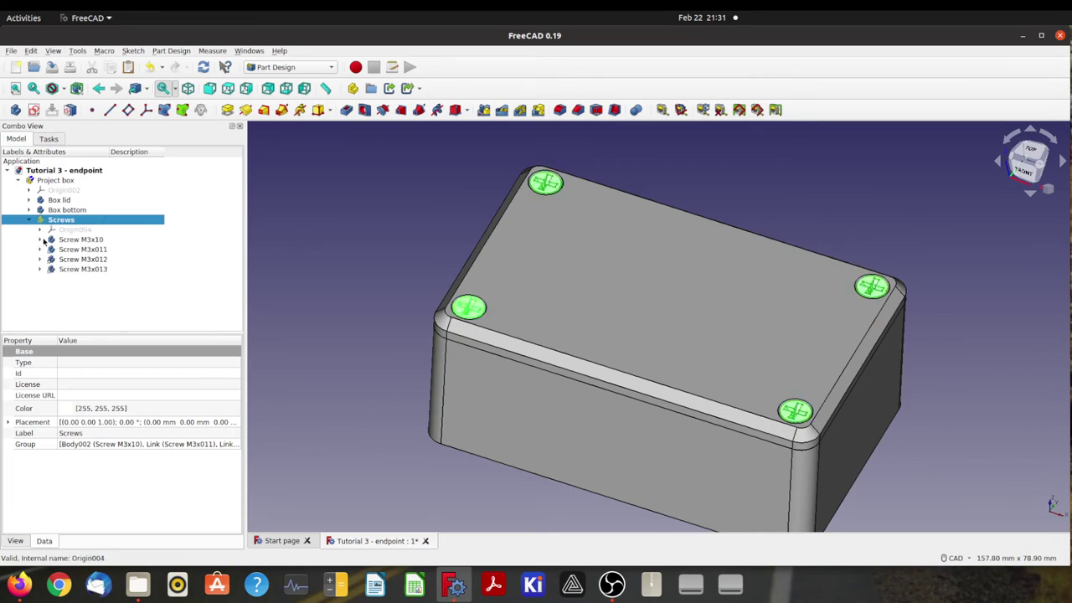
left_click(82, 269)
key("space")
key("space")
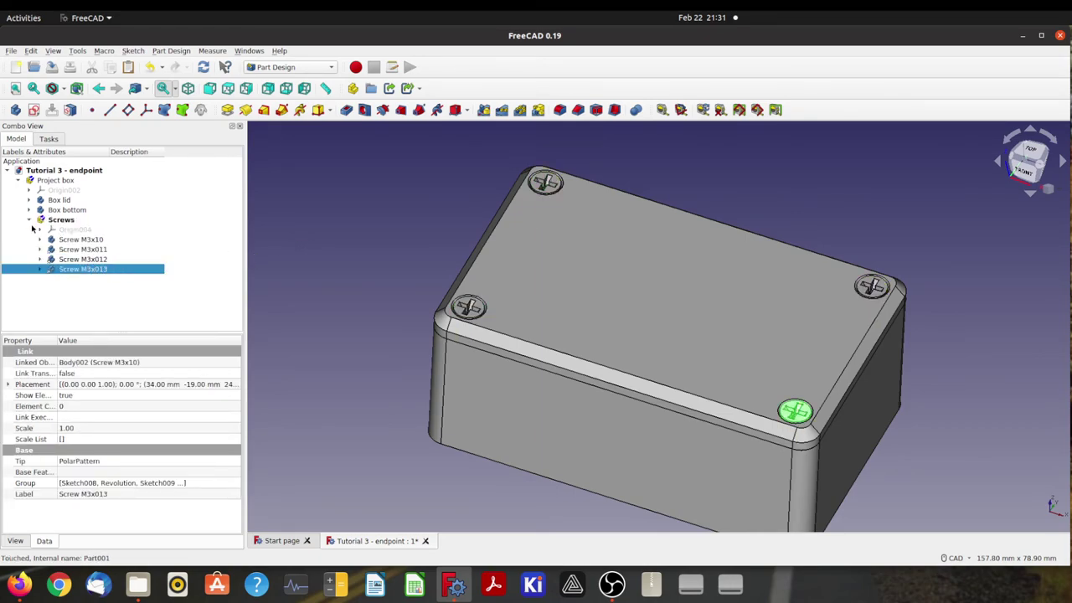
left_click(29, 219)
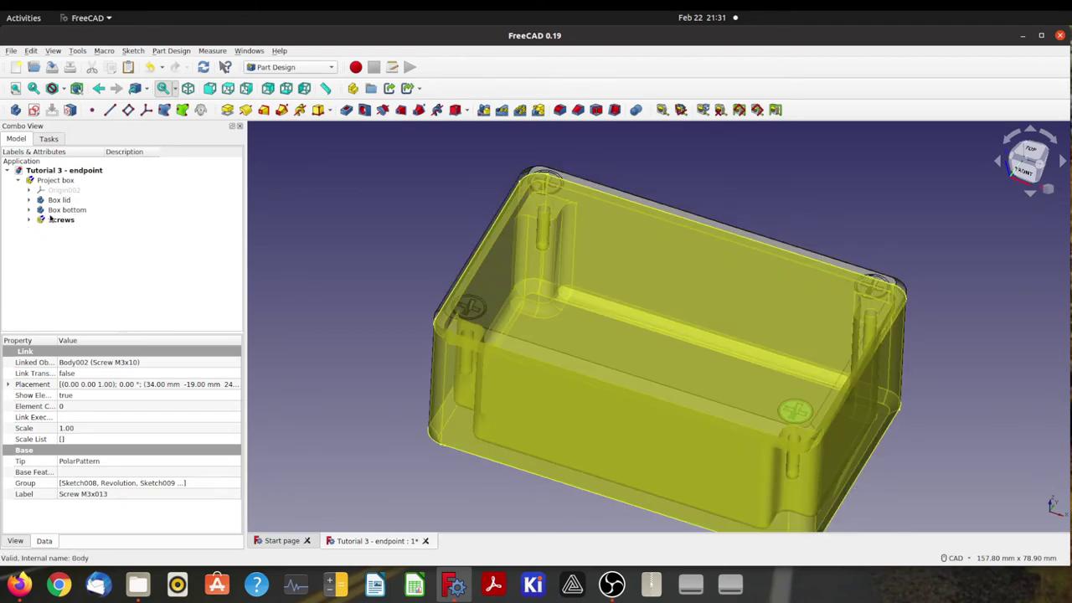
left_click(333, 246)
scroll(615, 276, "down", 5)
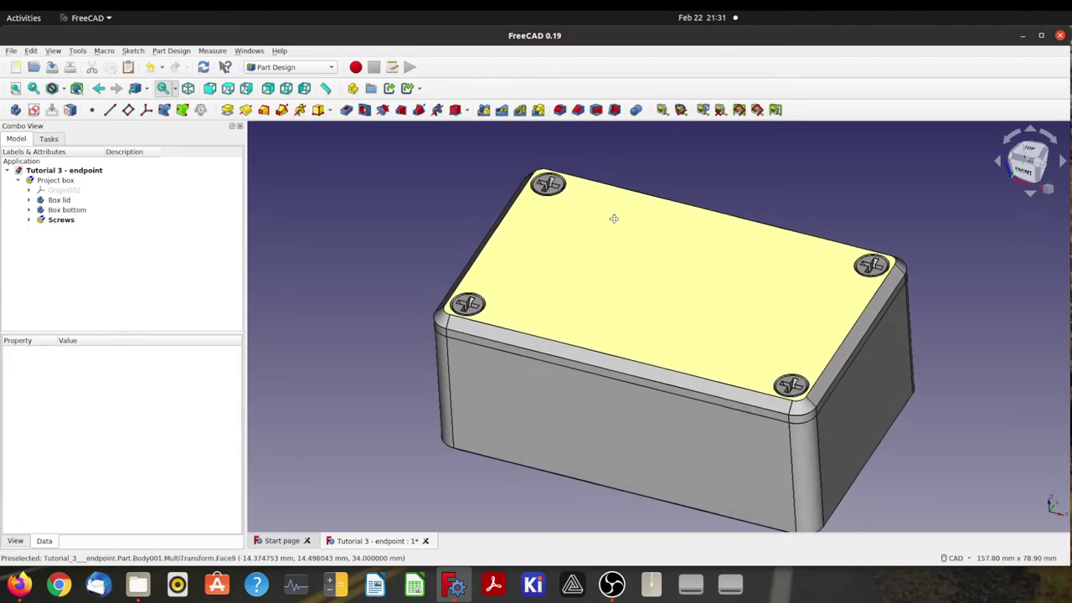
scroll(448, 340, "up", 5)
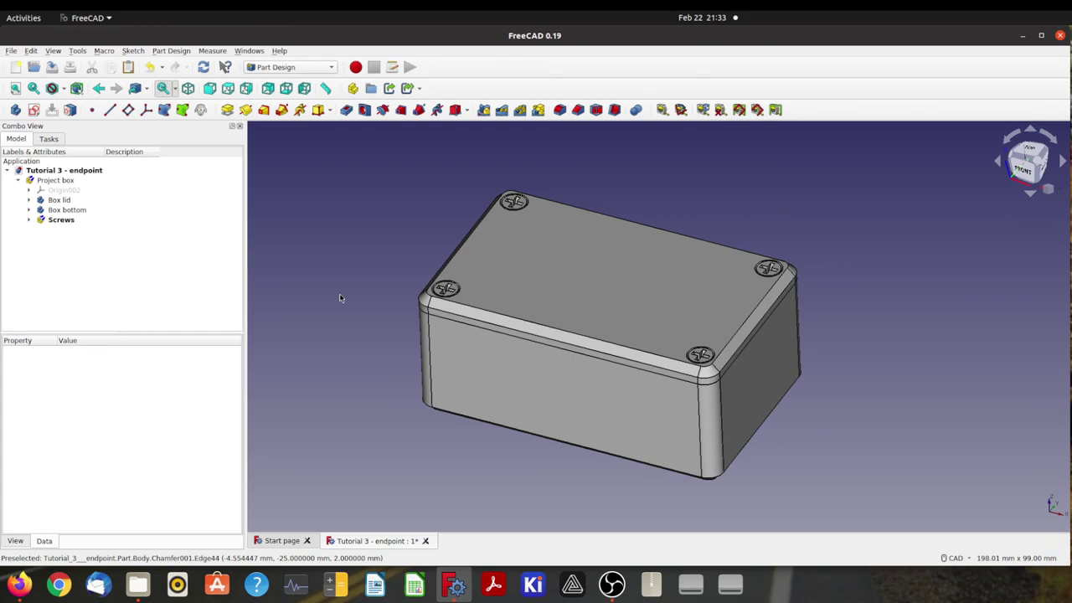
middle_click_drag(359, 337, 315, 302)
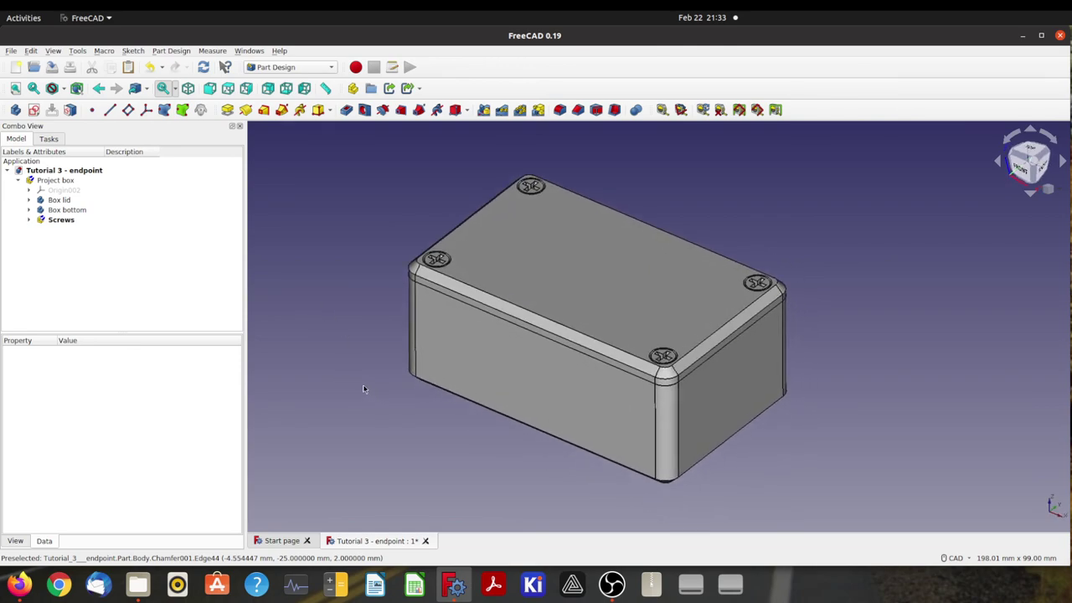